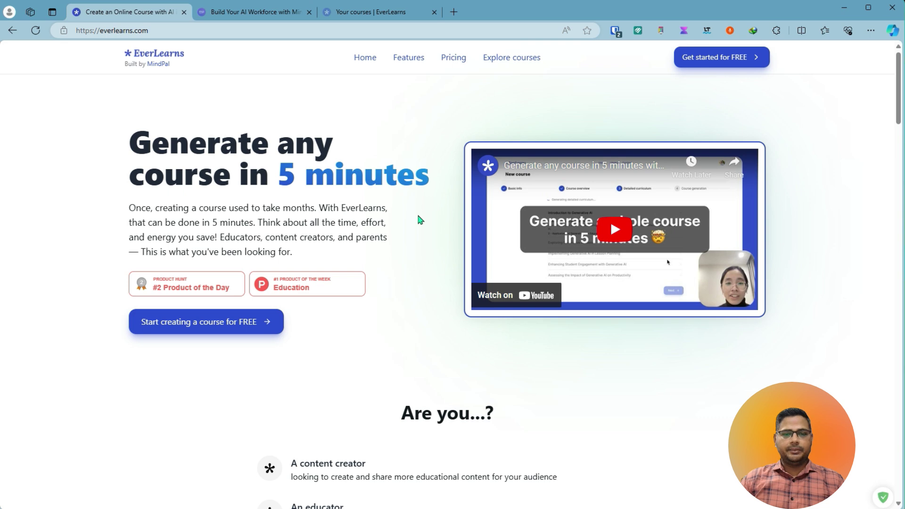
# Look through the EverLearns home page, examining who it is for and its course generation, editing and sharing features
pyautogui.scroll(-6, 420, 220)
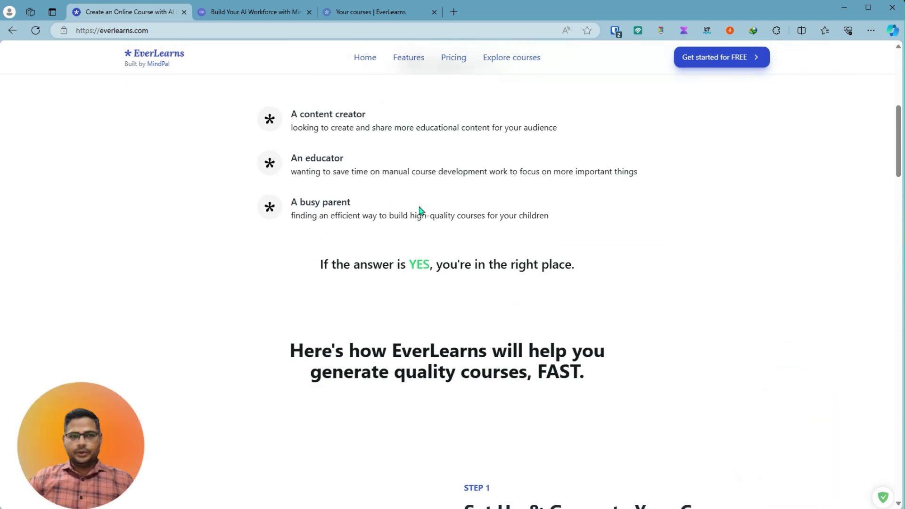
pyautogui.scroll(-3, 421, 207)
pyautogui.scroll(2, 179, 64)
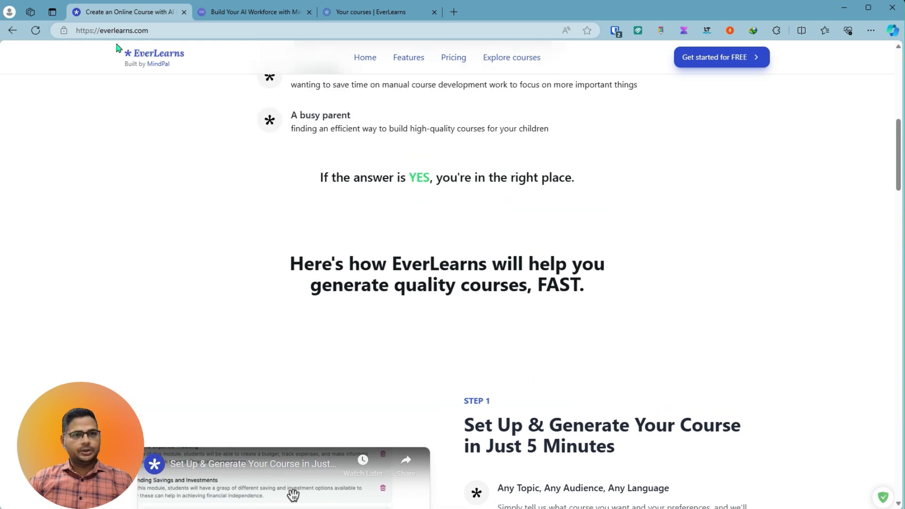
pyautogui.scroll(8, 223, 121)
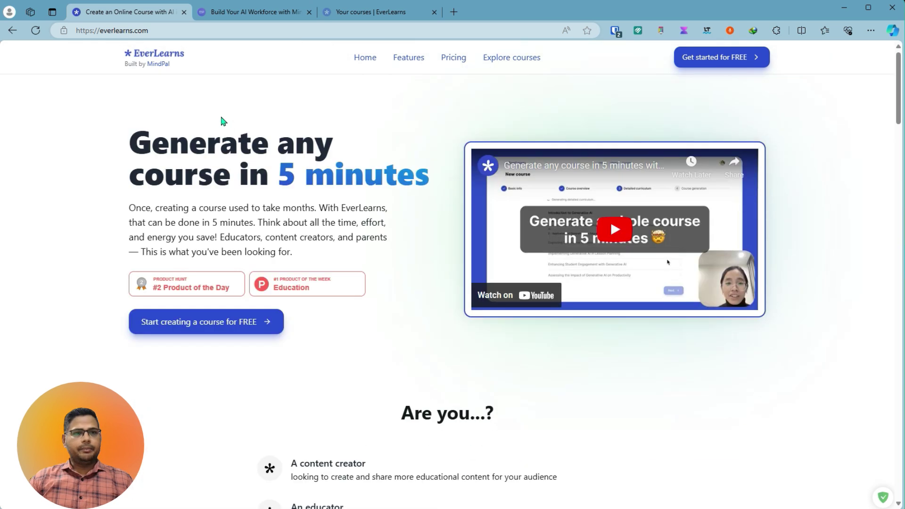
pyautogui.scroll(-8, 397, 230)
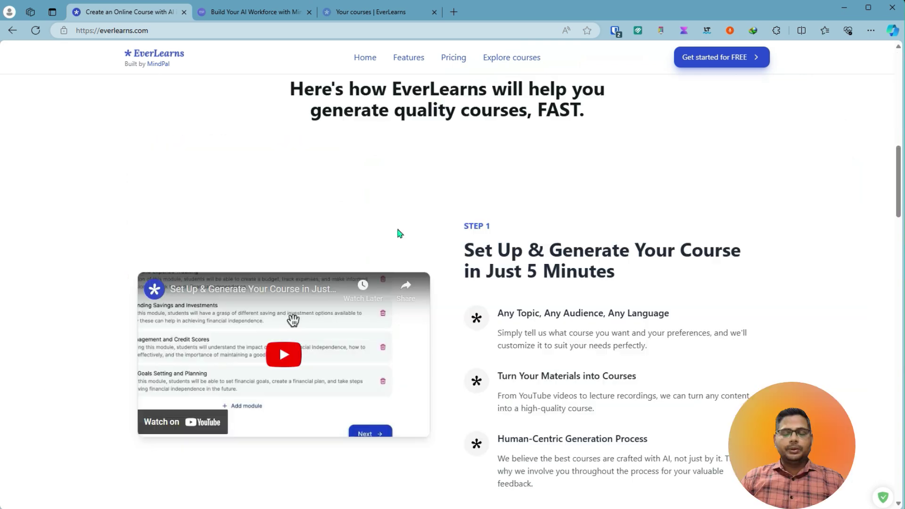
pyautogui.scroll(-6, 397, 230)
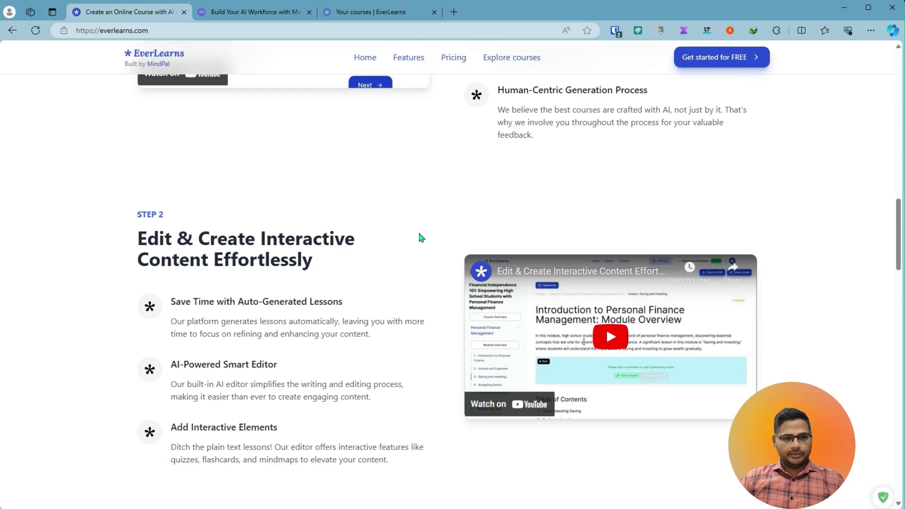
pyautogui.scroll(-2, 420, 235)
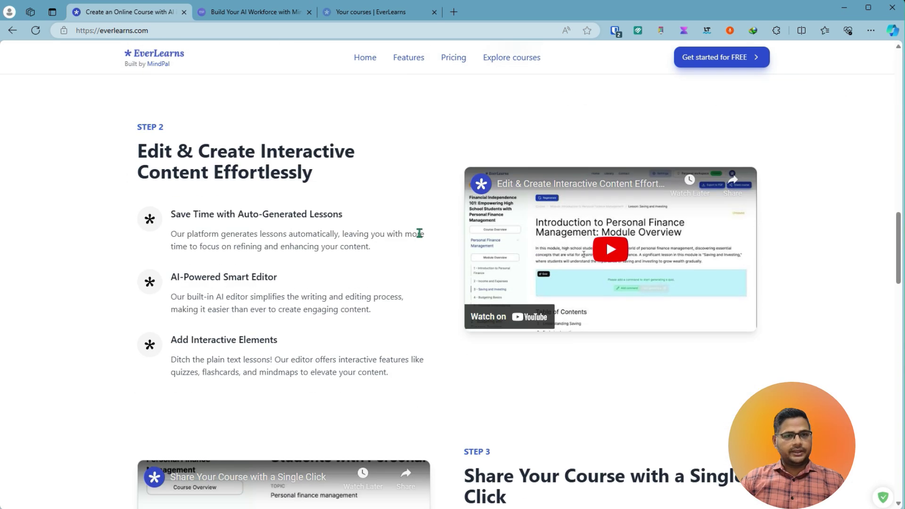
pyautogui.scroll(-2, 419, 233)
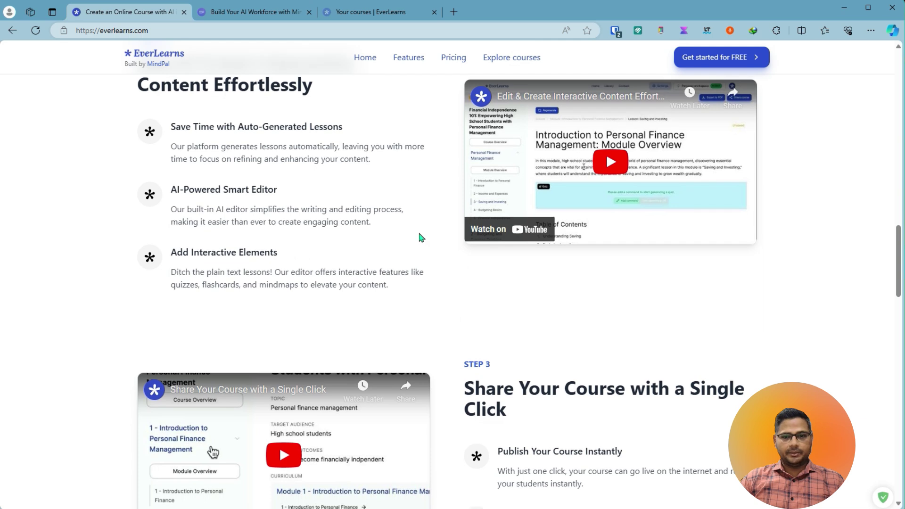
pyautogui.scroll(-2, 421, 237)
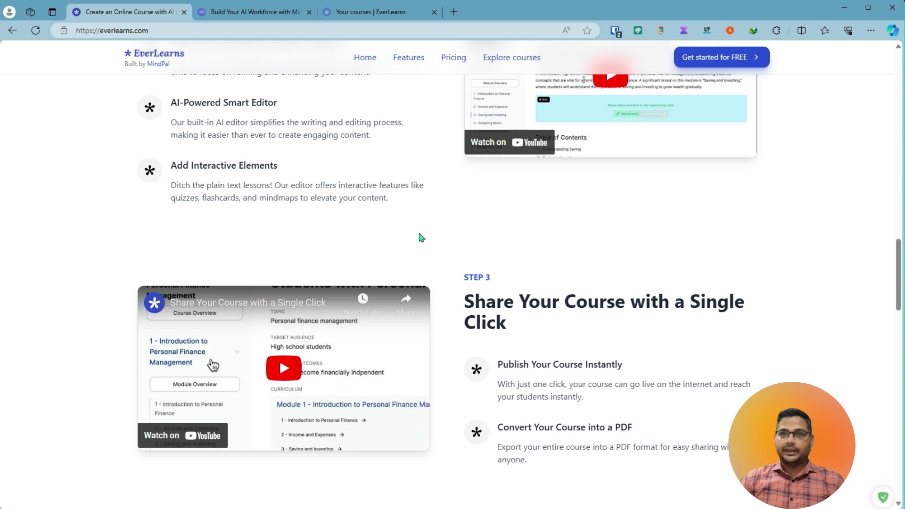
# Review the upgrade plans with their yearly pricing and limits, and the Frequently Asked Questions on the home page
pyautogui.scroll(-10, 420, 237)
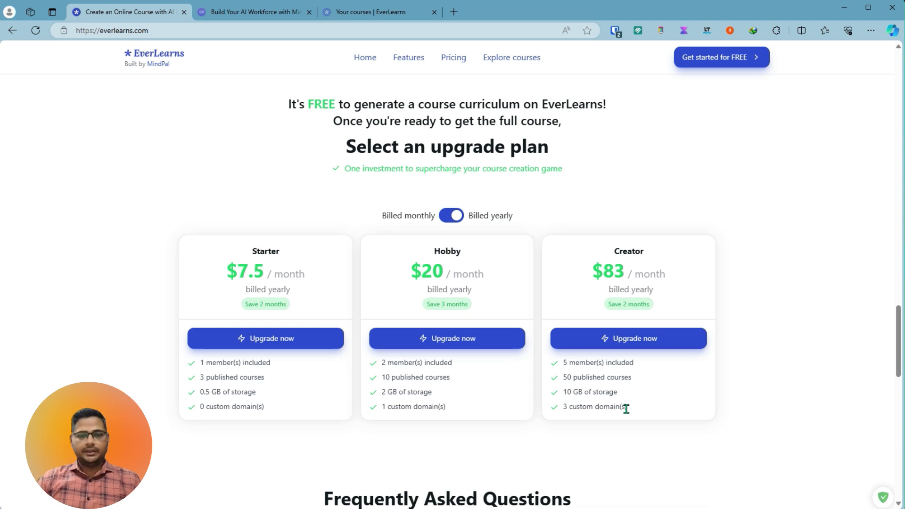
pyautogui.scroll(-2, 626, 408)
pyautogui.scroll(-2, 626, 411)
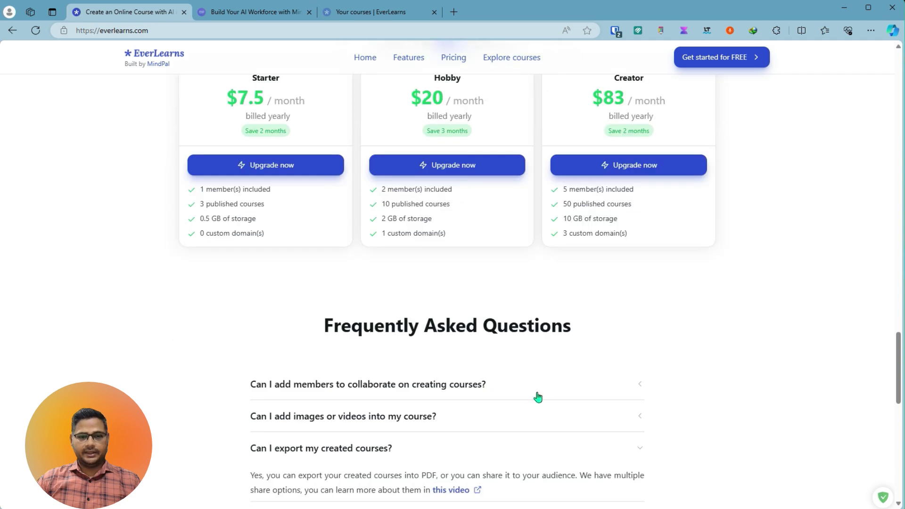
pyautogui.scroll(-2, 619, 364)
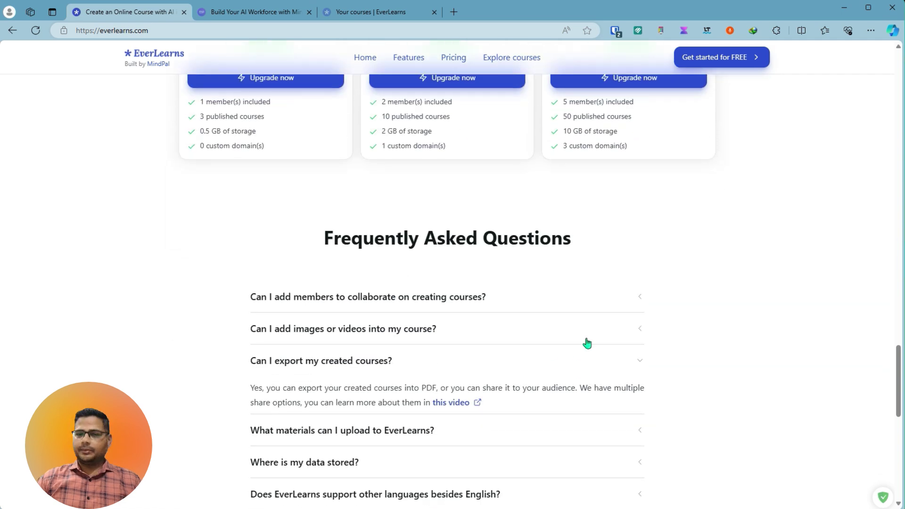
pyautogui.scroll(-2, 587, 342)
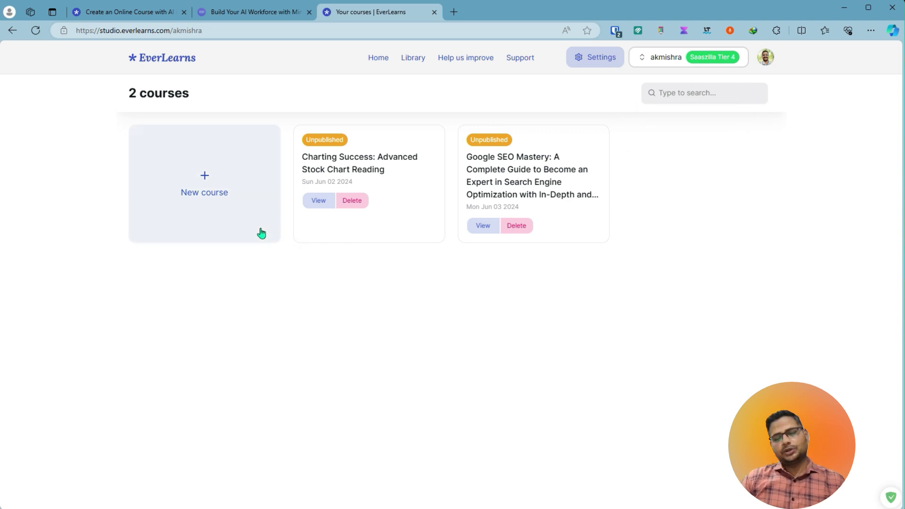
# Start a new course in the EverLearns studio and set its course topic to "Advance Meditation"
pyautogui.click(222, 190)
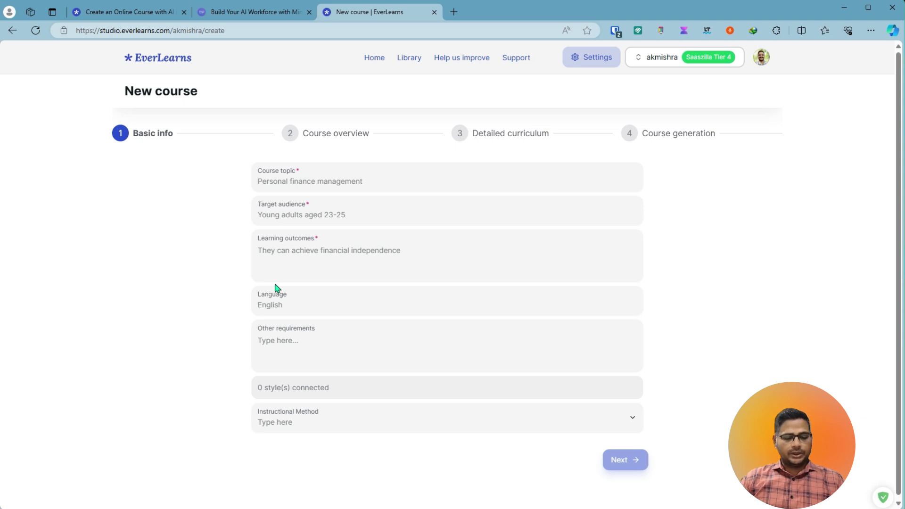
pyautogui.click(304, 183)
pyautogui.write('Advan')
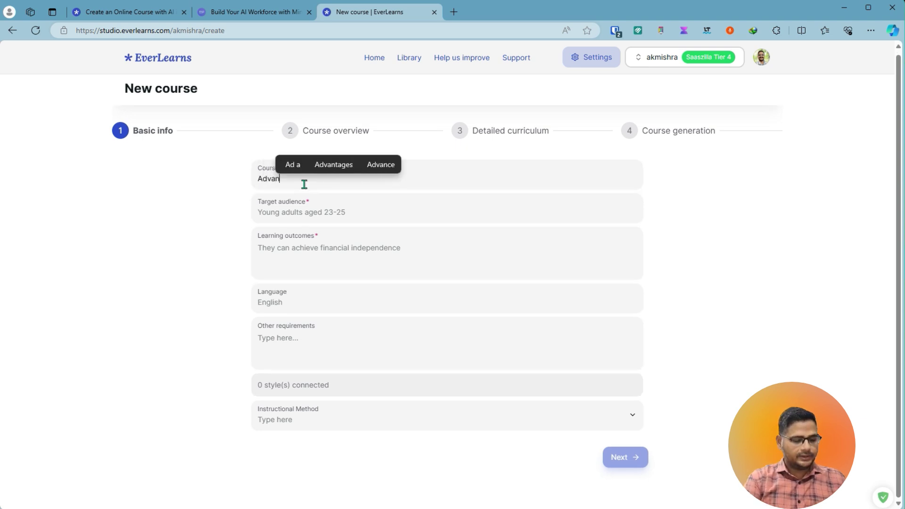
pyautogui.write('ce Med')
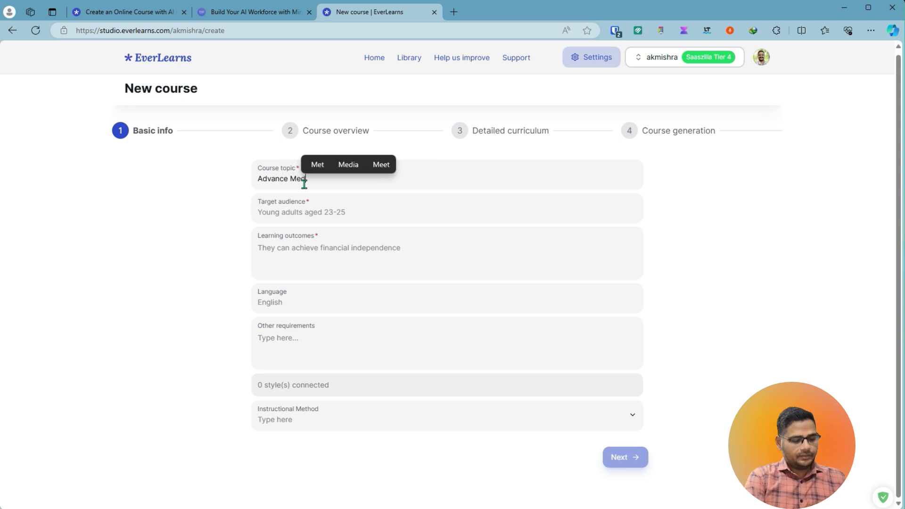
pyautogui.write('itation')
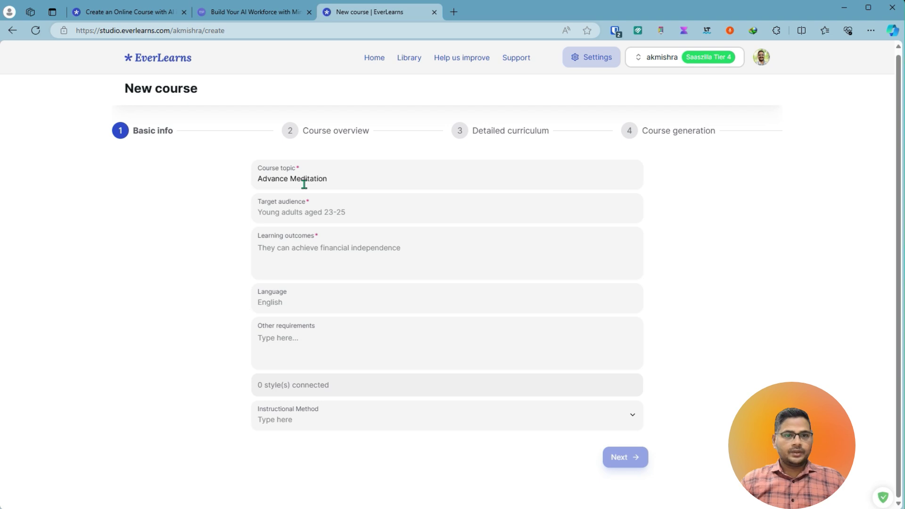
# Set the course's target audience to "Age Between 12-95"
pyautogui.click(311, 209)
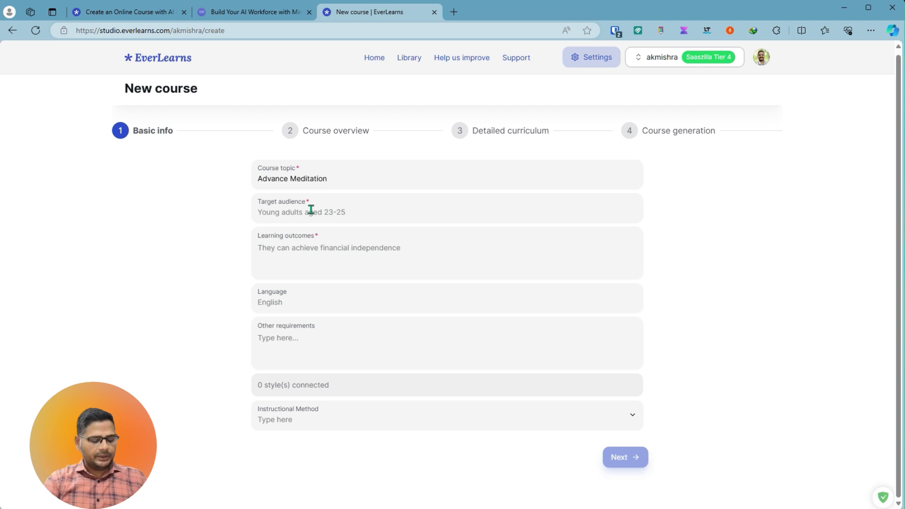
pyautogui.write('Age b')
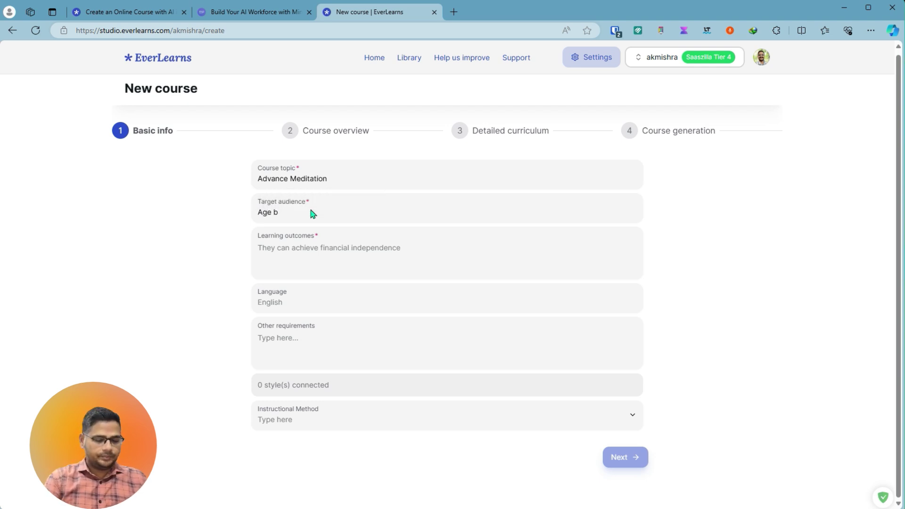
pyautogui.press('BackSpace')
pyautogui.write('Betw')
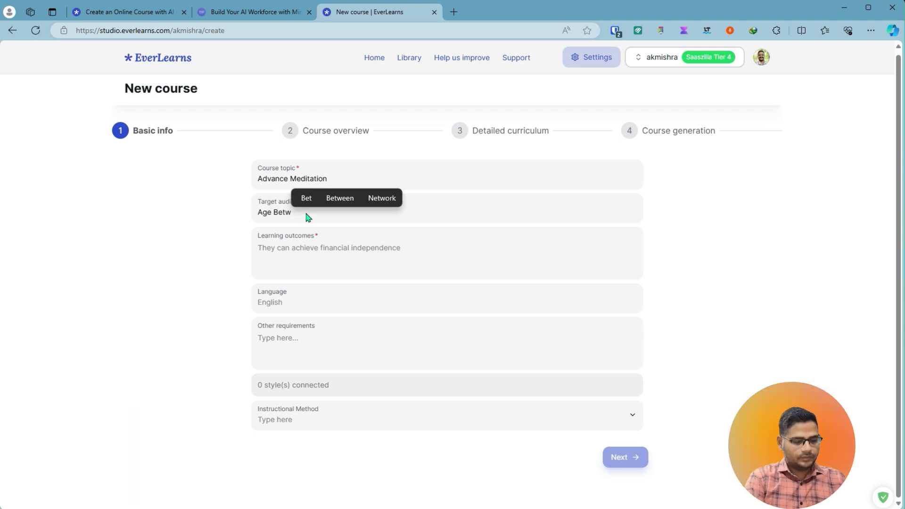
pyautogui.write('een')
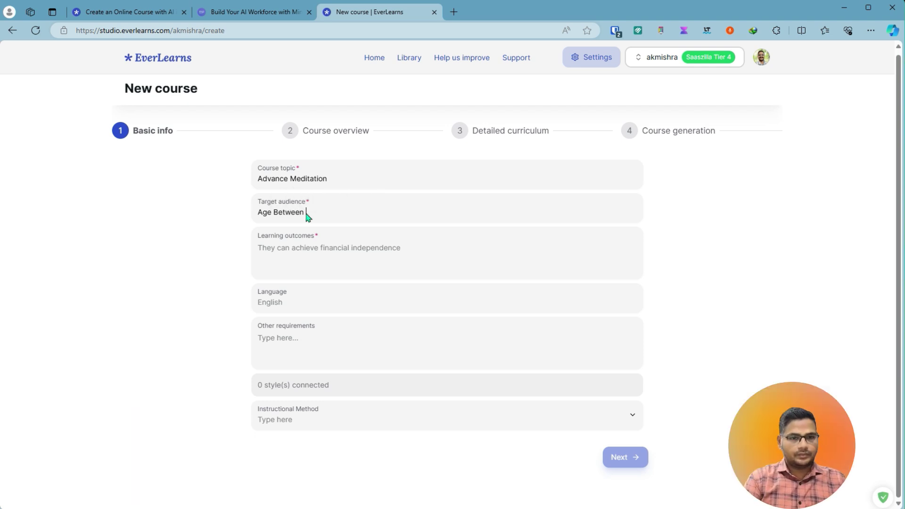
pyautogui.write(' 12-95')
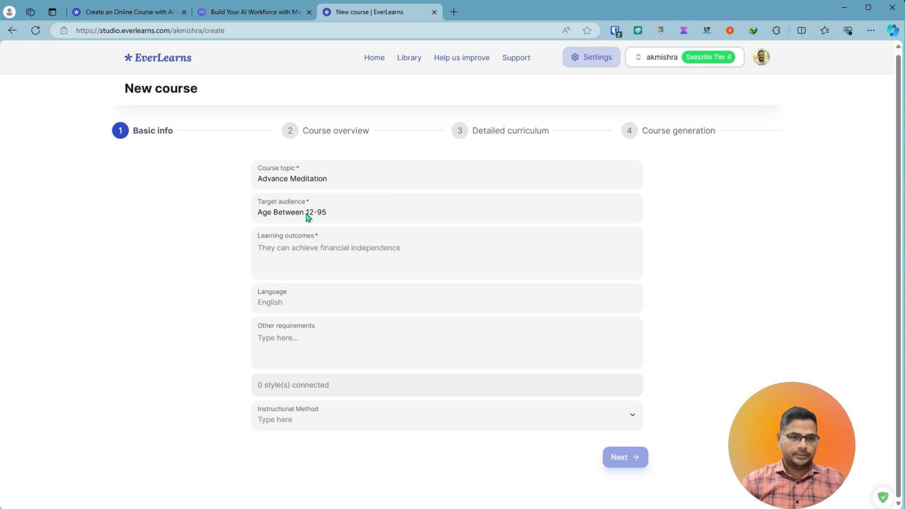
# Enter "Learn advance meditation techniques." as the course's learning outcomes
pyautogui.click(318, 257)
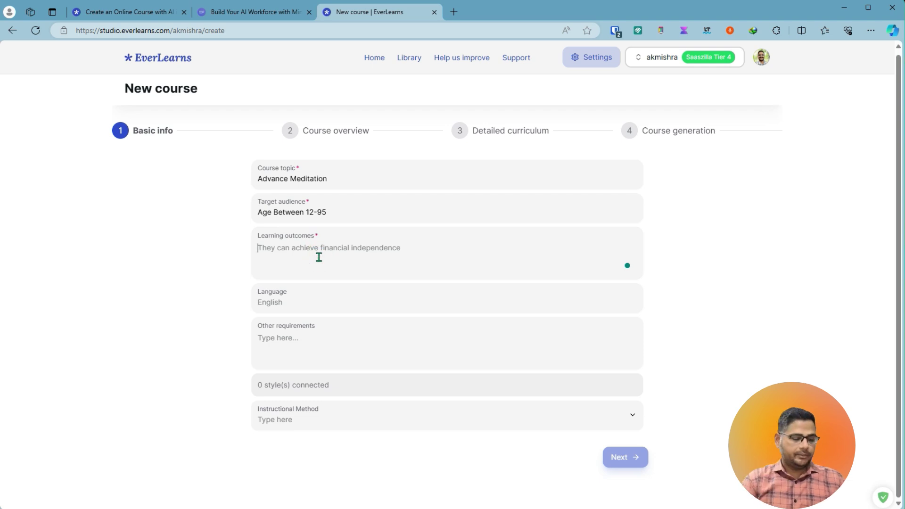
pyautogui.write('Learn ')
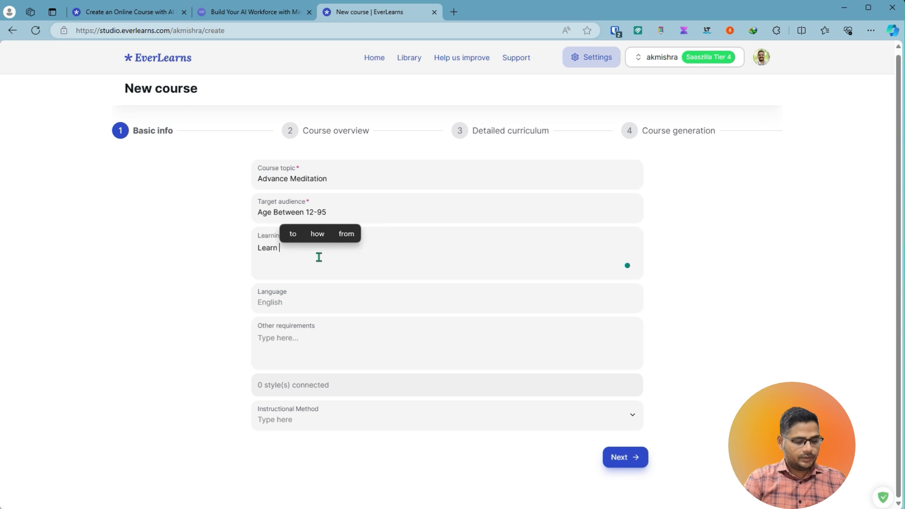
pyautogui.write('advanc')
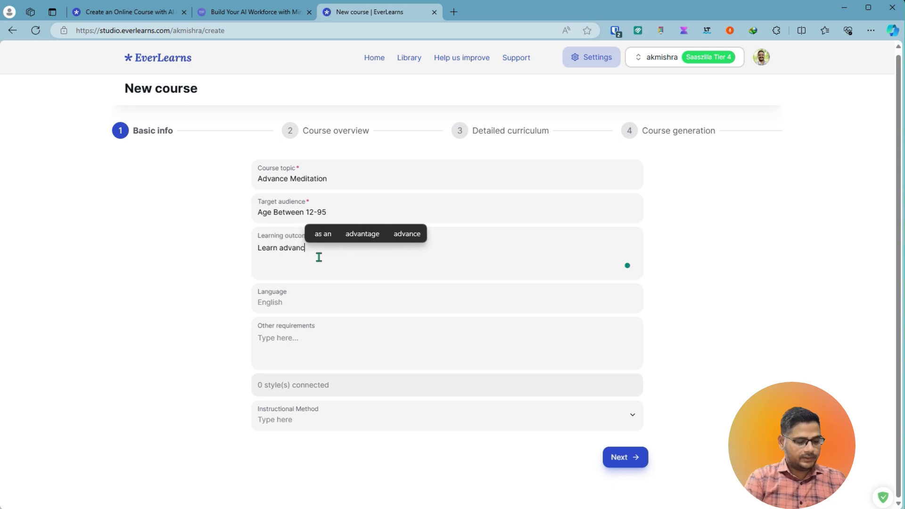
pyautogui.write('e medit')
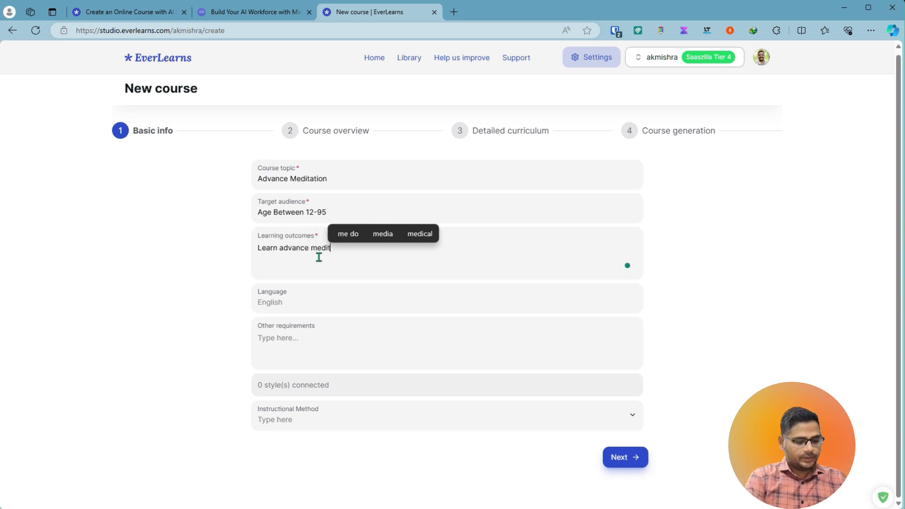
pyautogui.write('ation t')
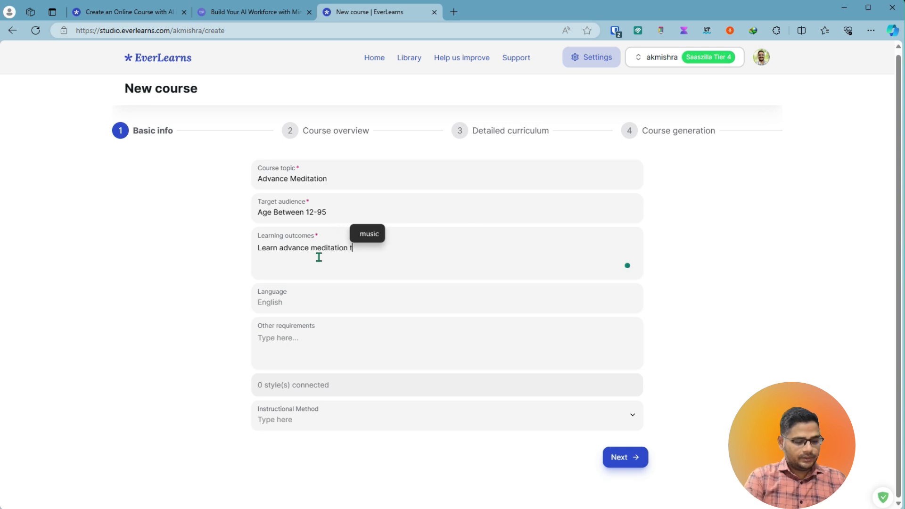
pyautogui.write('echni')
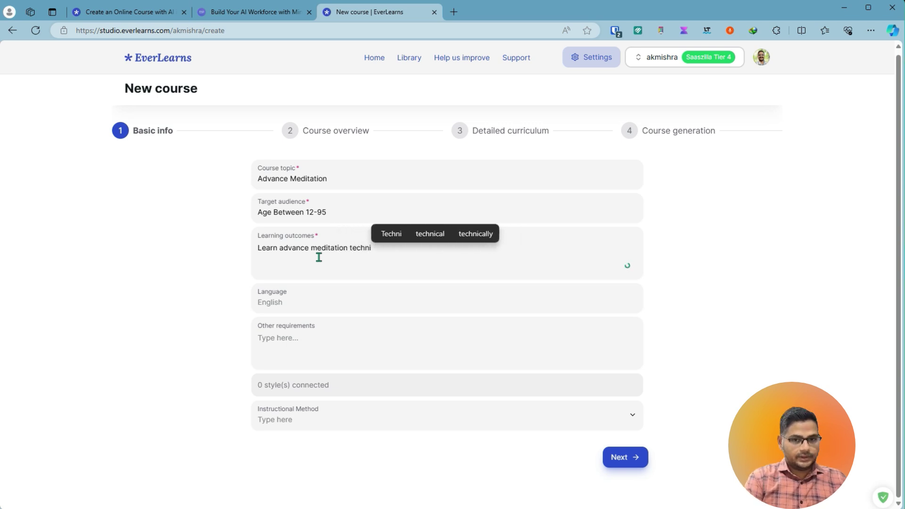
pyautogui.write('qe')
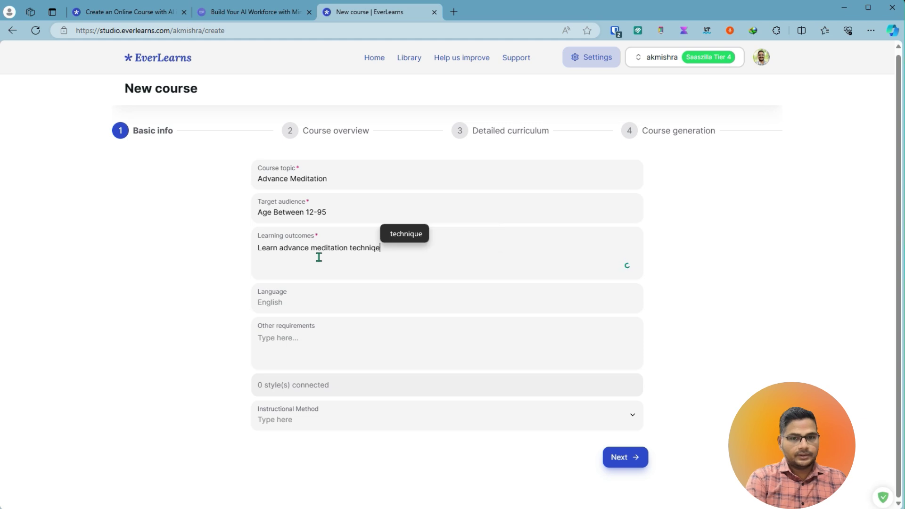
pyautogui.write('s')
pyautogui.write('.')
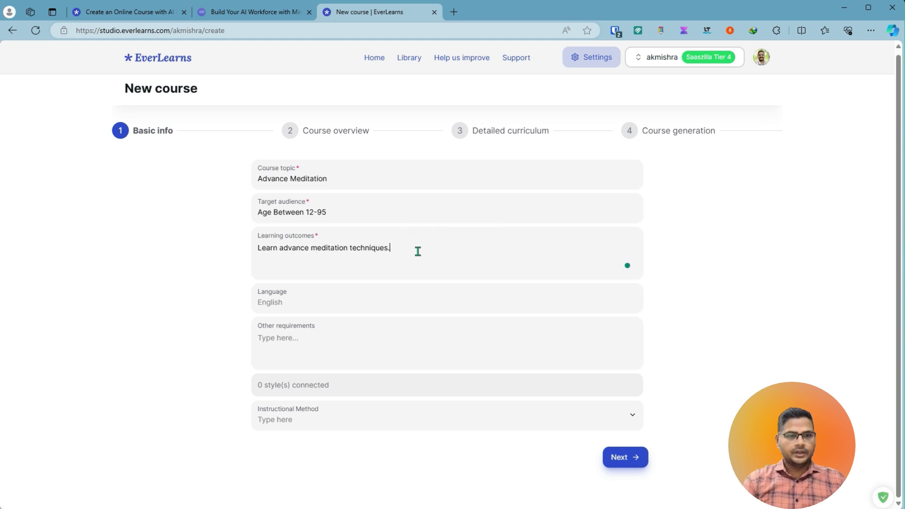
# Look through the optional language, other requirements, style and instructional method settings without choosing any
pyautogui.click(340, 299)
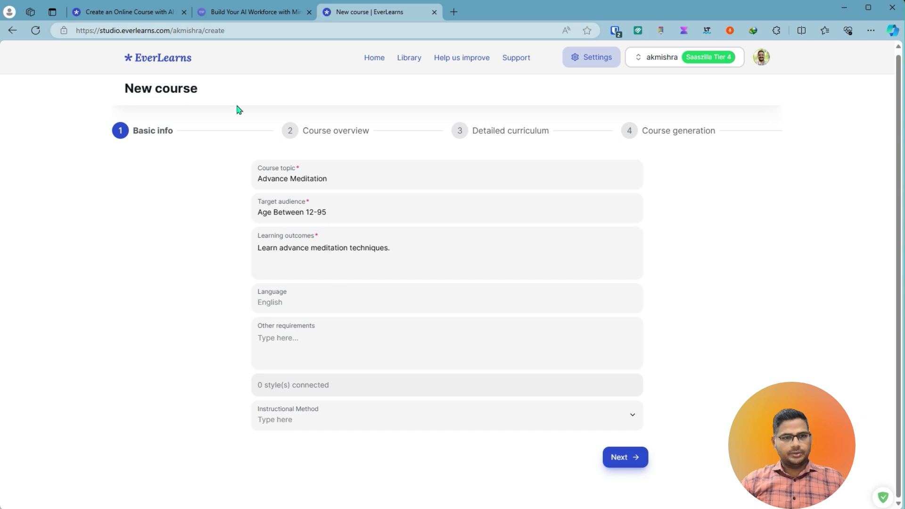
pyautogui.click(350, 357)
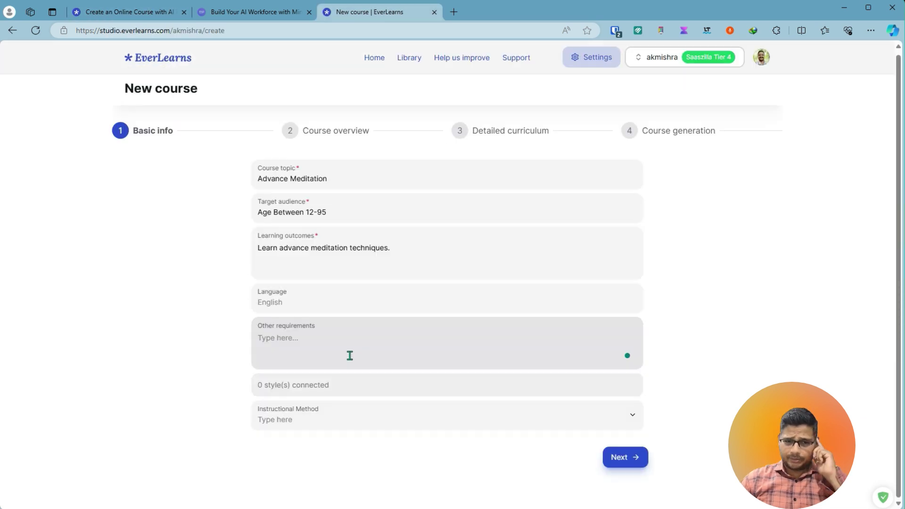
pyautogui.click(349, 355)
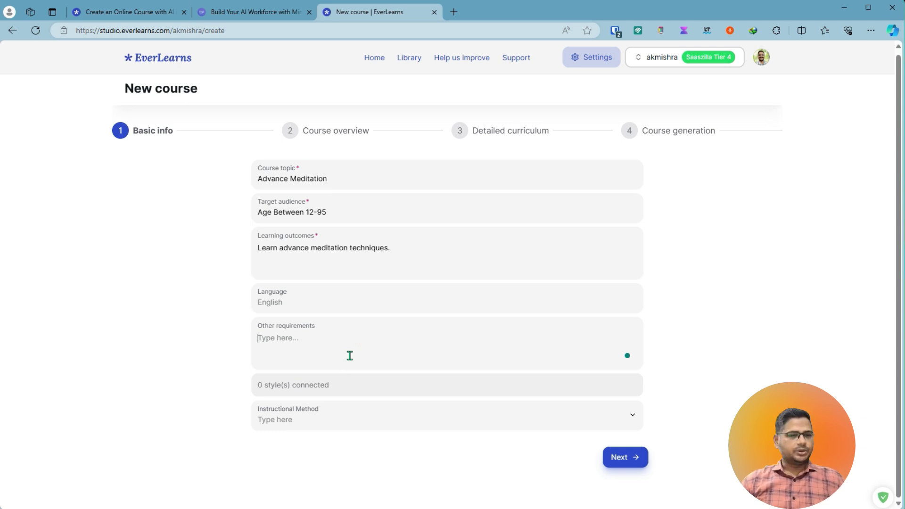
pyautogui.click(323, 387)
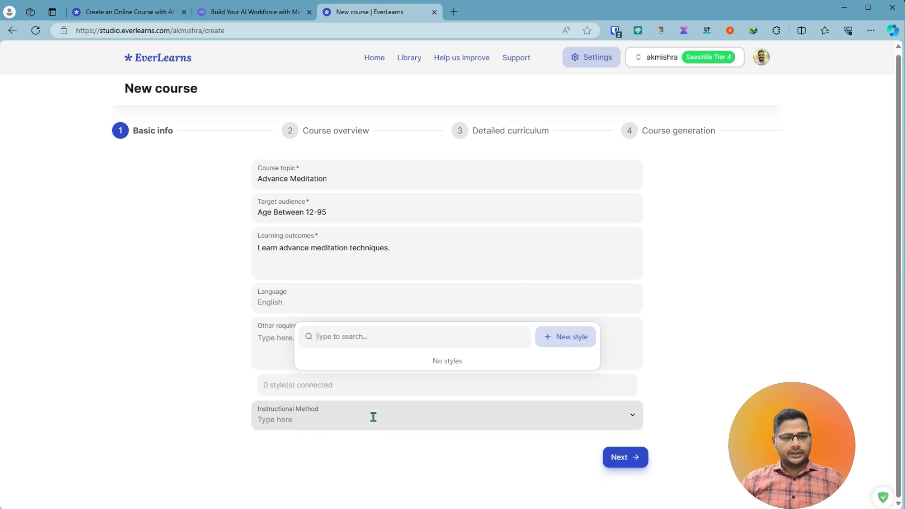
pyautogui.click(372, 417)
pyautogui.click(365, 420)
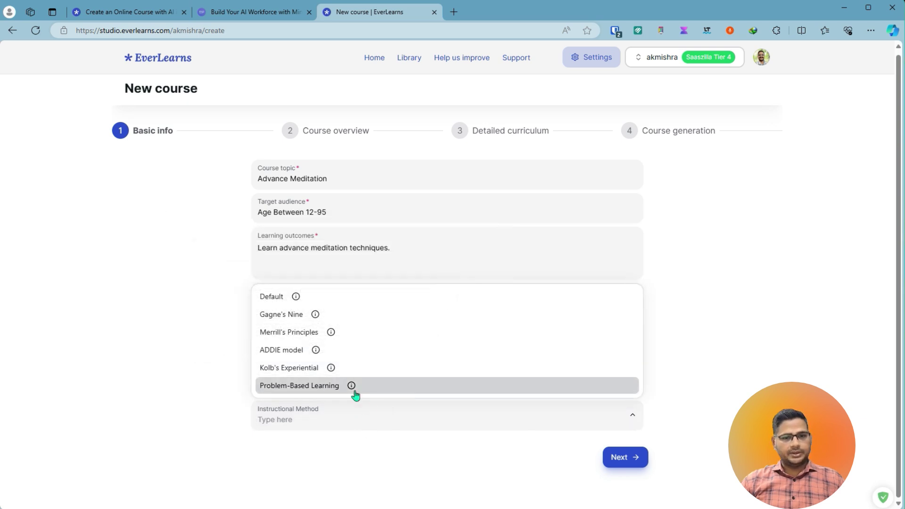
pyautogui.moveTo(353, 391)
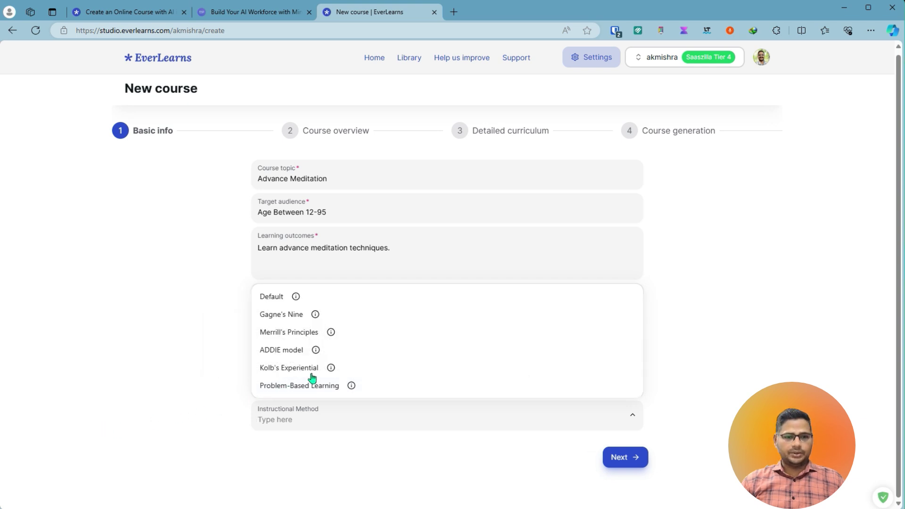
pyautogui.moveTo(331, 367)
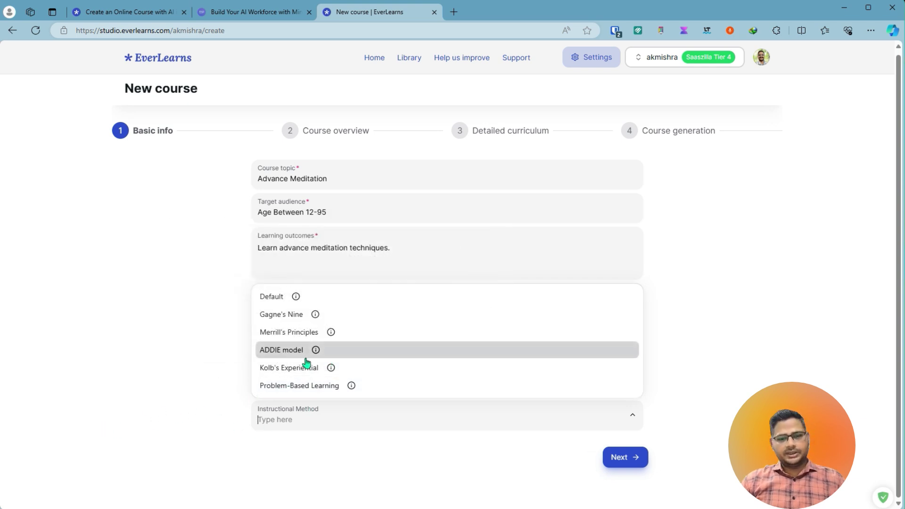
pyautogui.click(290, 456)
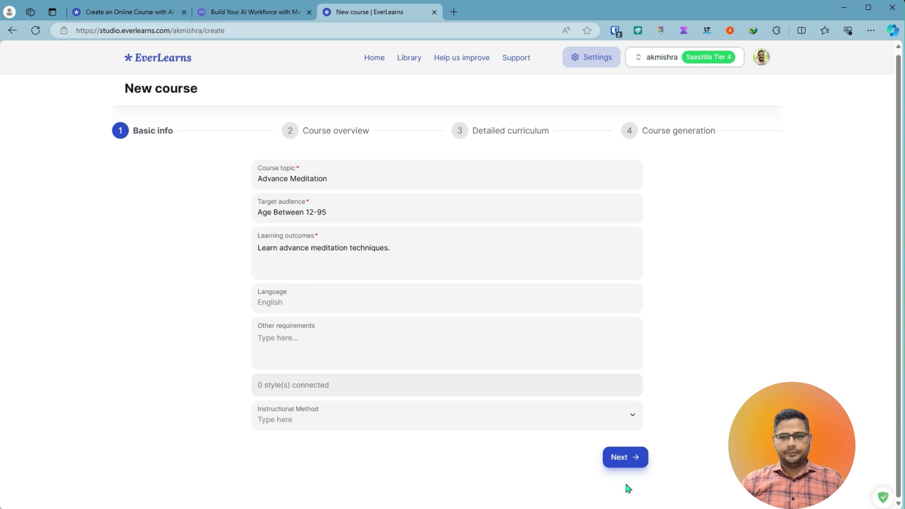
# Submit the basic info, generate the course overview without references, and review the proposed modules
pyautogui.click(636, 458)
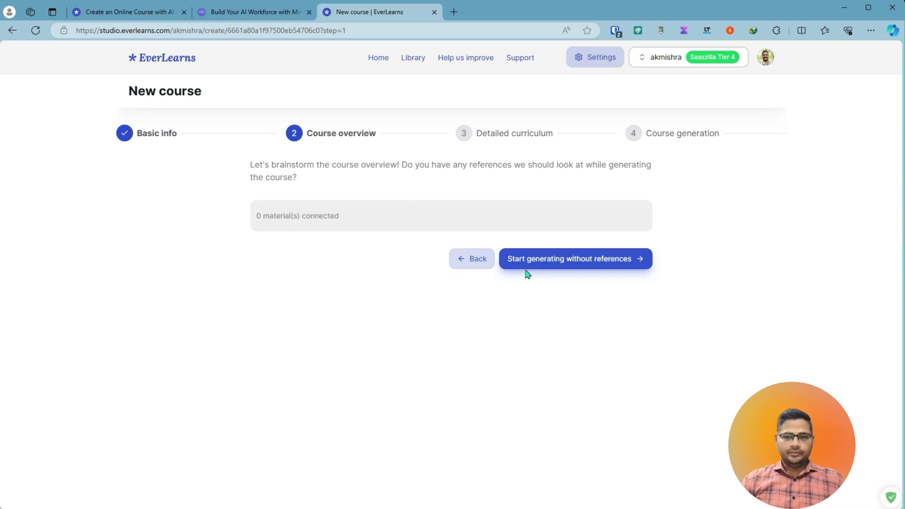
pyautogui.click(579, 267)
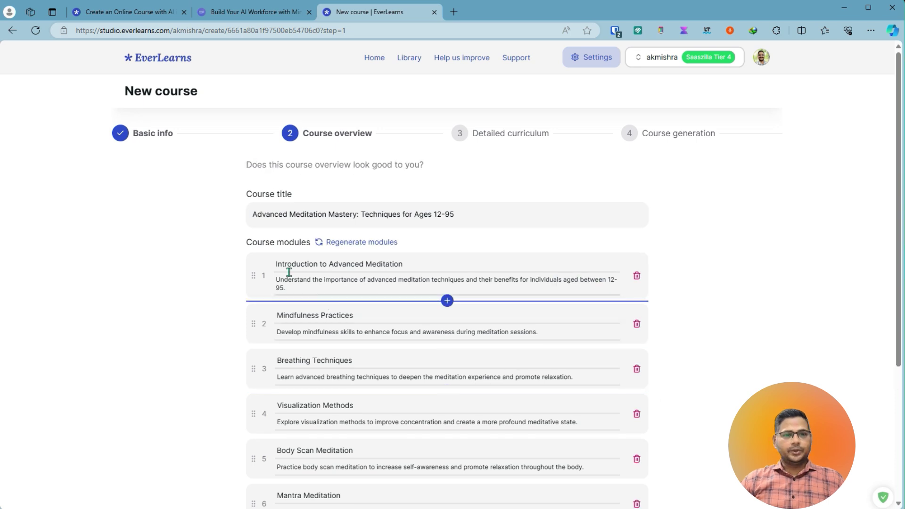
pyautogui.scroll(-2, 583, 275)
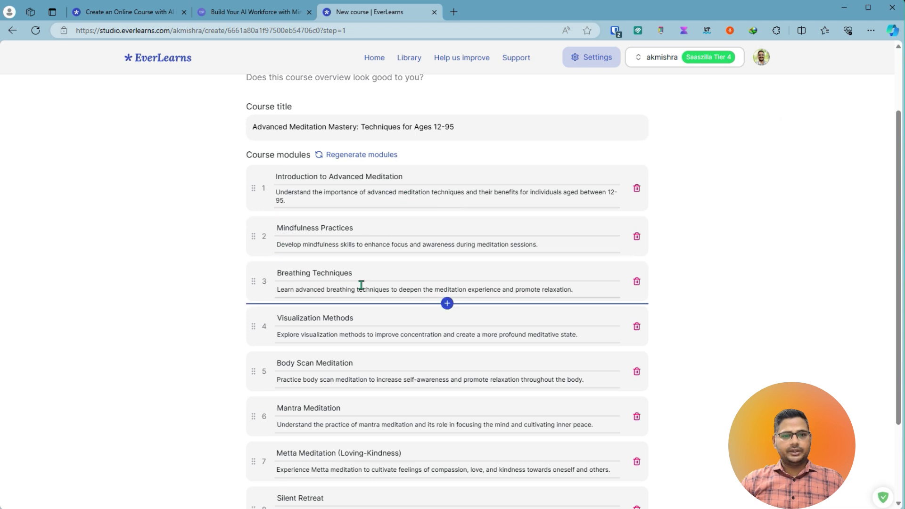
pyautogui.scroll(-2, 373, 308)
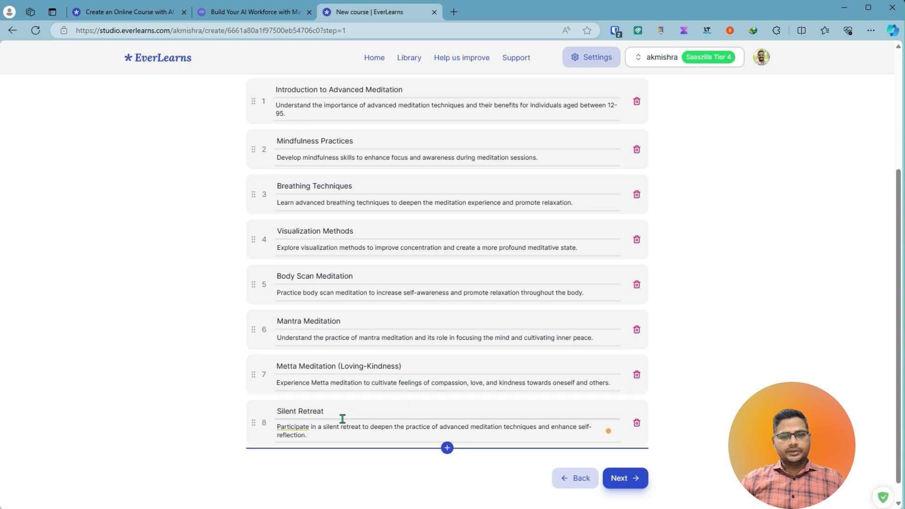
# Try adding and deleting an empty module after Silent Retreat, and moving Silent Retreat above Metta Meditation and back
pyautogui.click(448, 449)
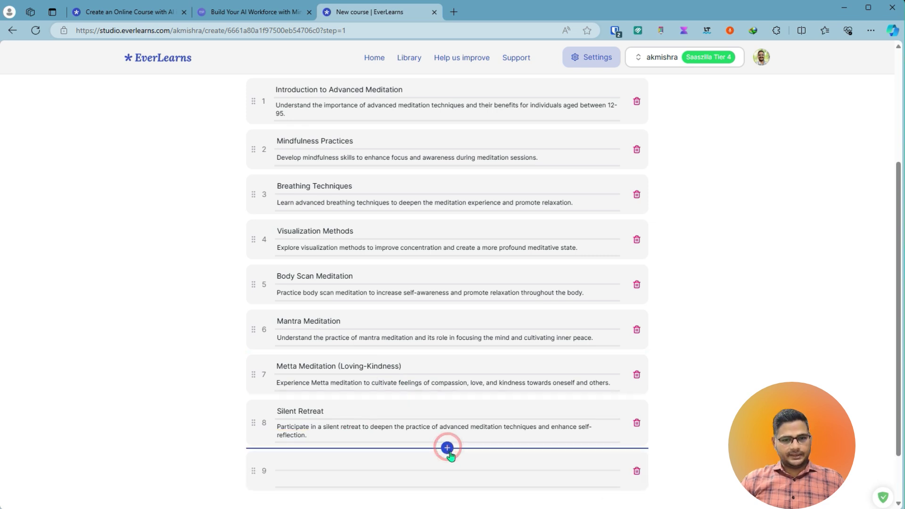
pyautogui.click(635, 469)
pyautogui.moveTo(252, 422); pyautogui.dragTo(252, 373)
pyautogui.moveTo(253, 355); pyautogui.dragTo(250, 409)
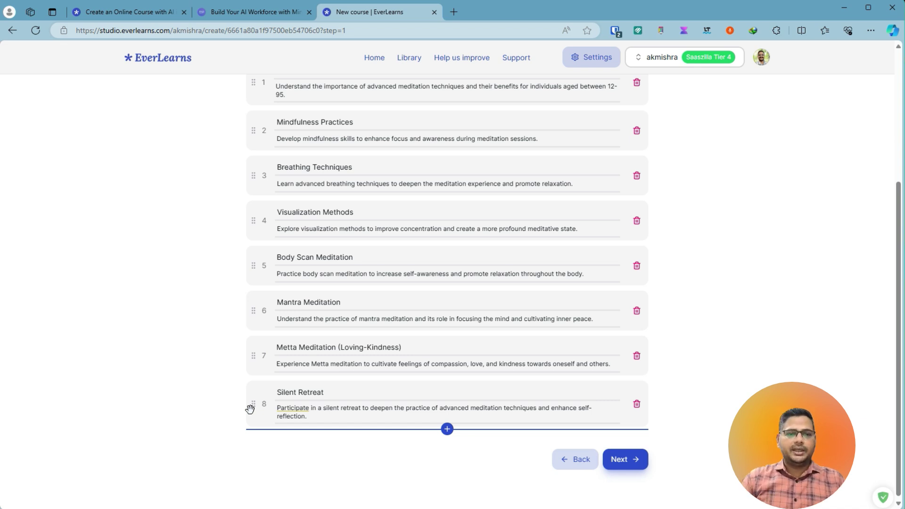
# Accept the course overview to generate the detailed curriculum, and review its lessons through Module 8 - Silent Retreat
pyautogui.scroll(2, 279, 442)
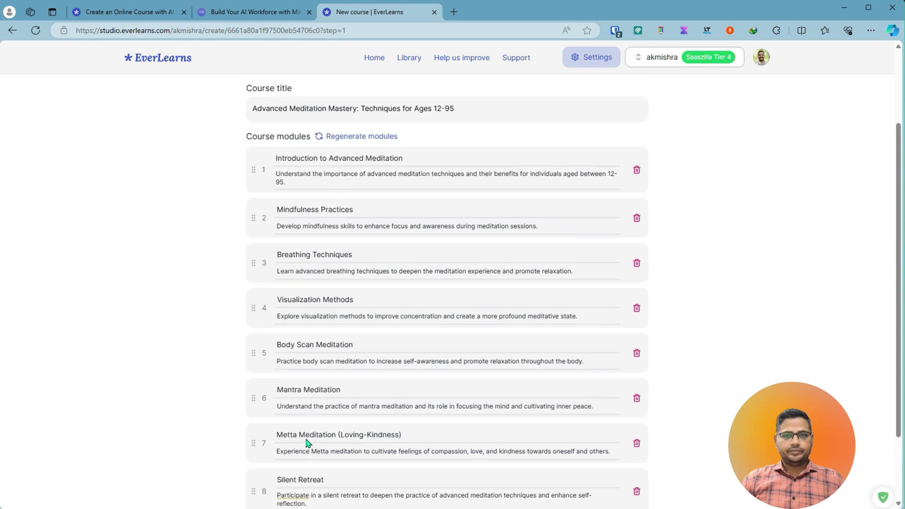
pyautogui.scroll(-2, 377, 455)
pyautogui.click(619, 461)
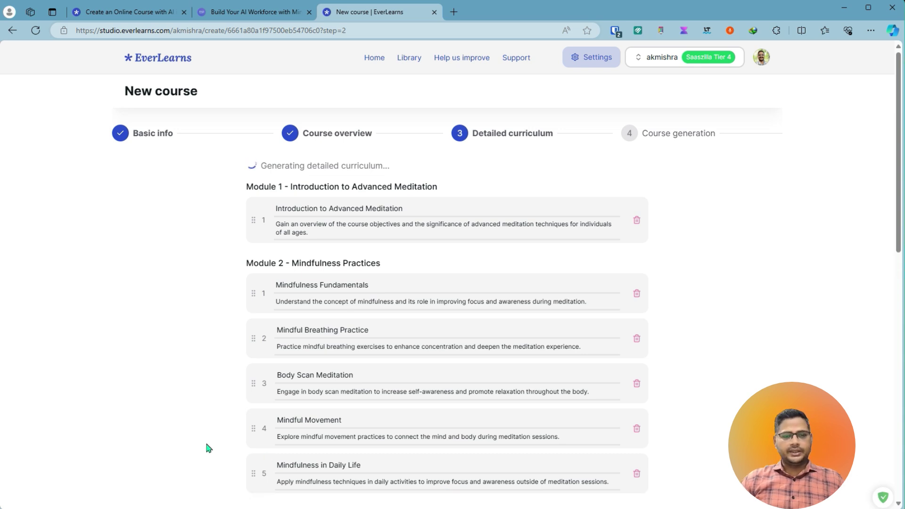
pyautogui.scroll(-3, 206, 448)
pyautogui.scroll(-3, 206, 448)
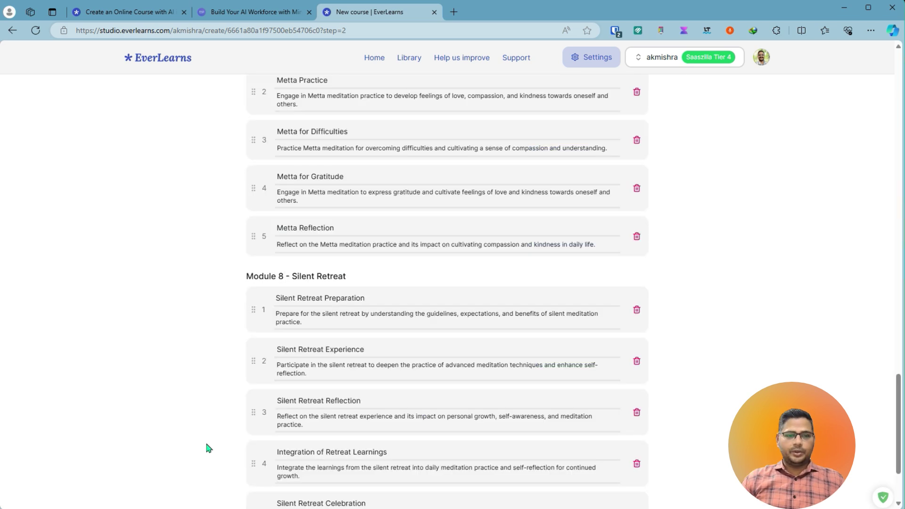
pyautogui.scroll(-2, 206, 448)
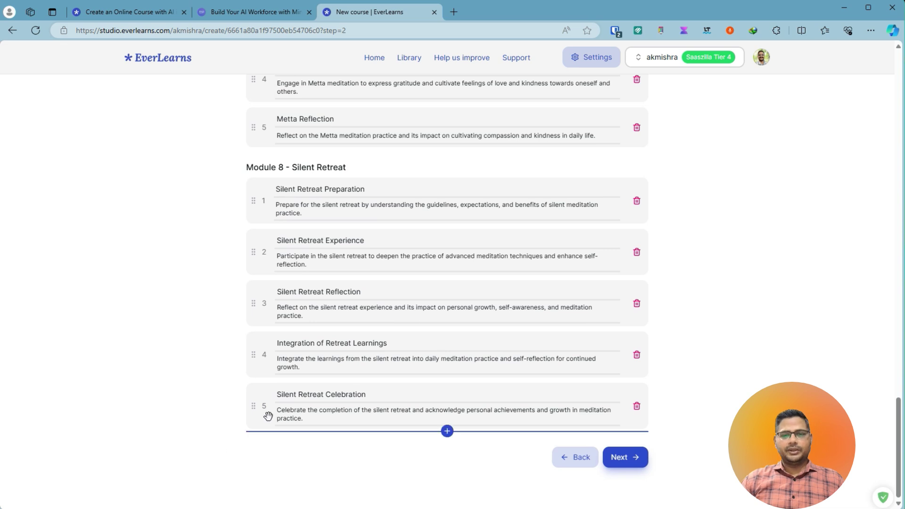
# Accept the detailed curriculum to generate the course, and review the outline of its modules and lessons
pyautogui.click(621, 457)
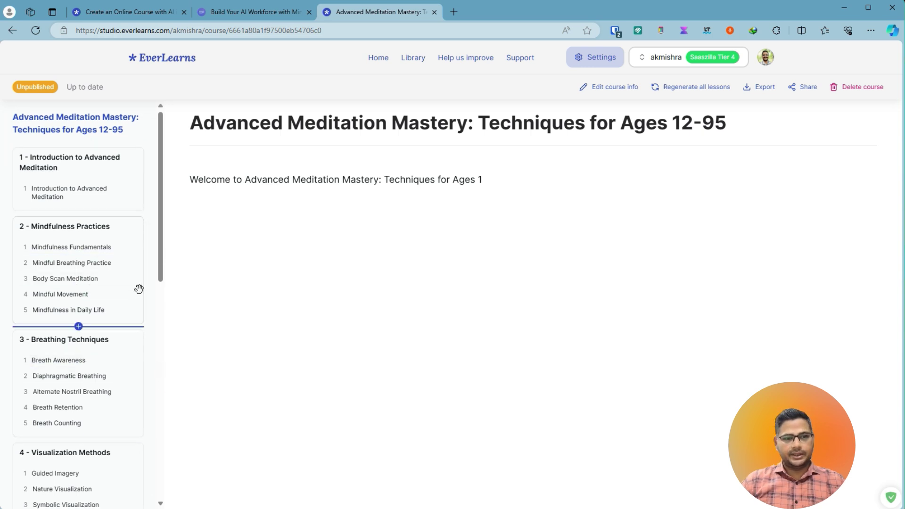
pyautogui.scroll(-12, 139, 288)
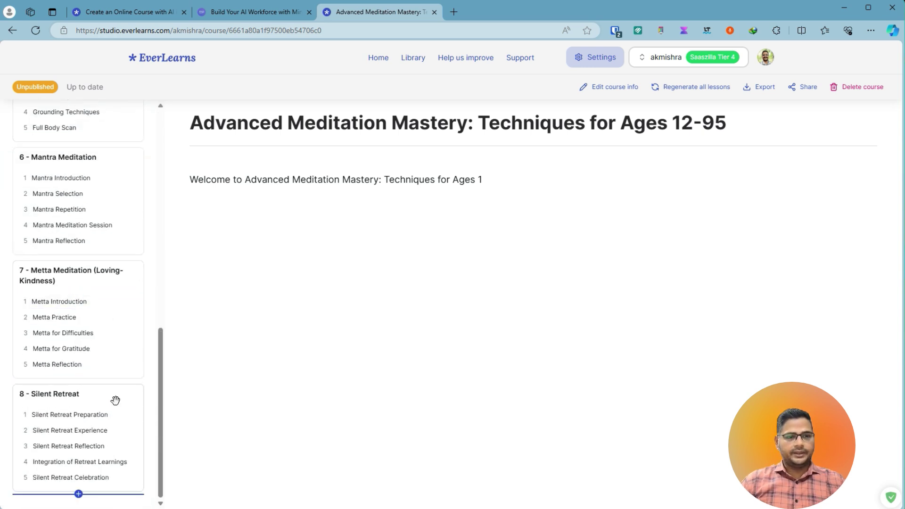
pyautogui.scroll(12, 115, 401)
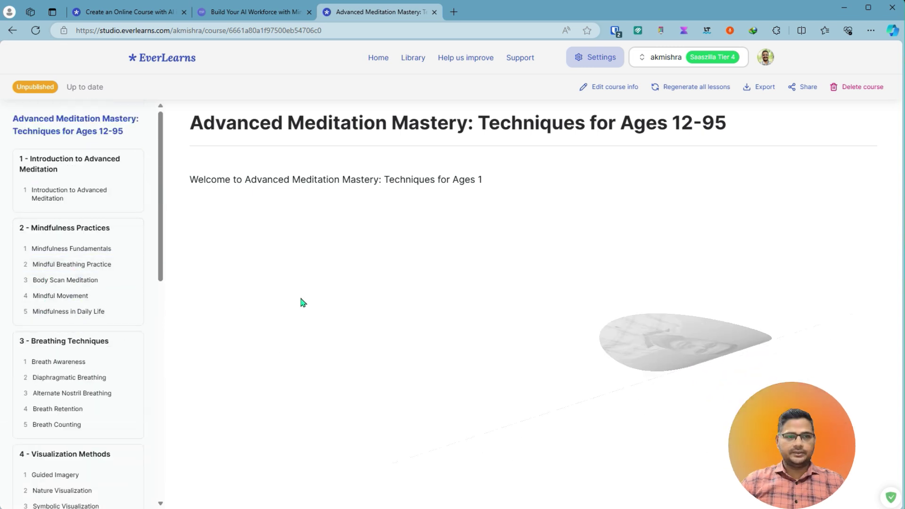
# Open the Introduction to Advanced Meditation lesson and read its objectives, significance and course structure sections
pyautogui.click(67, 197)
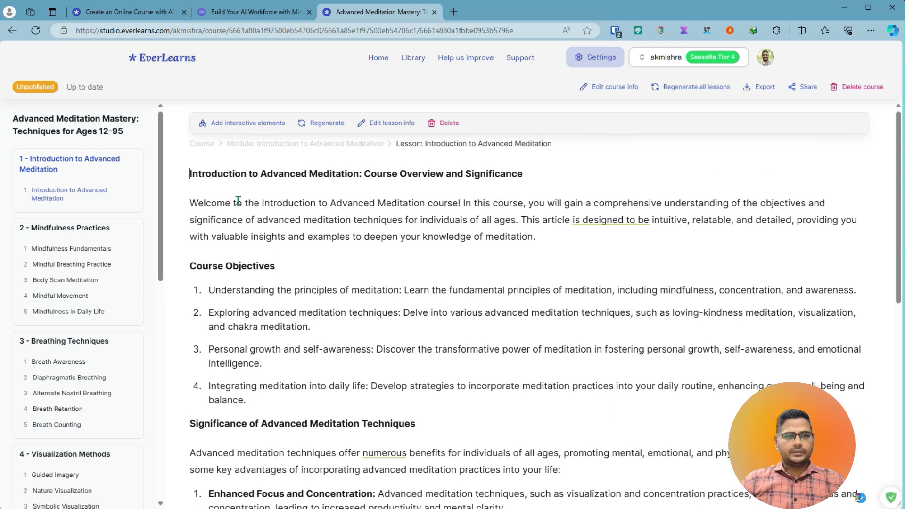
pyautogui.moveTo(190, 174); pyautogui.dragTo(246, 174)
pyautogui.moveTo(190, 265); pyautogui.dragTo(276, 270)
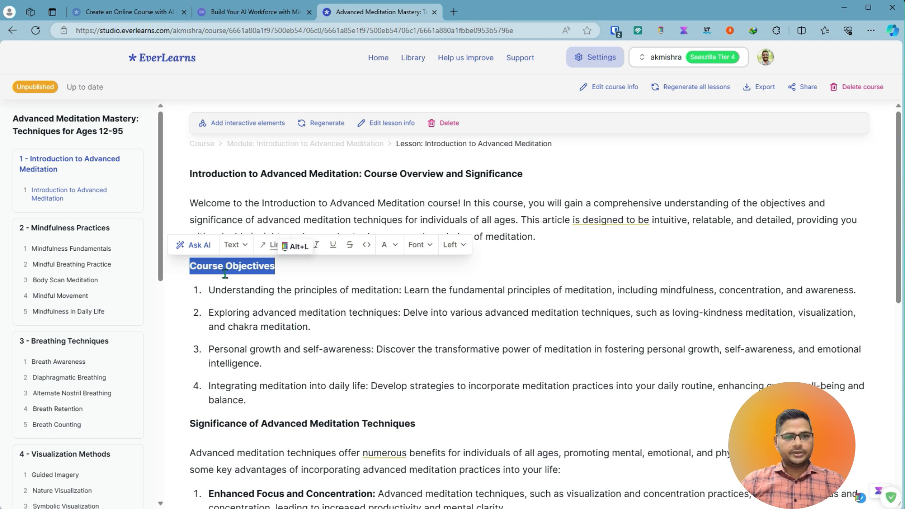
pyautogui.scroll(-3, 357, 328)
pyautogui.scroll(-5, 325, 335)
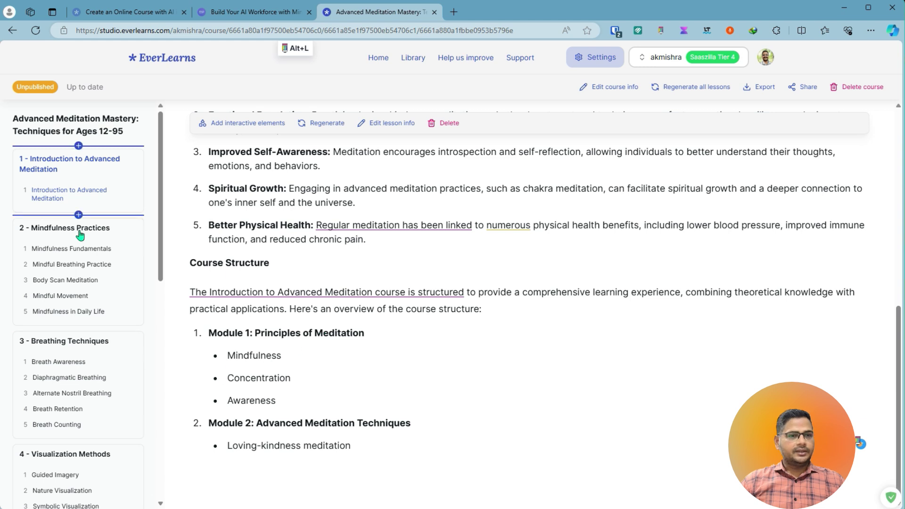
# Open the Body Scan Meditation lesson under Mindfulness Practices and read it from learning outcome to conclusion
pyautogui.click(52, 281)
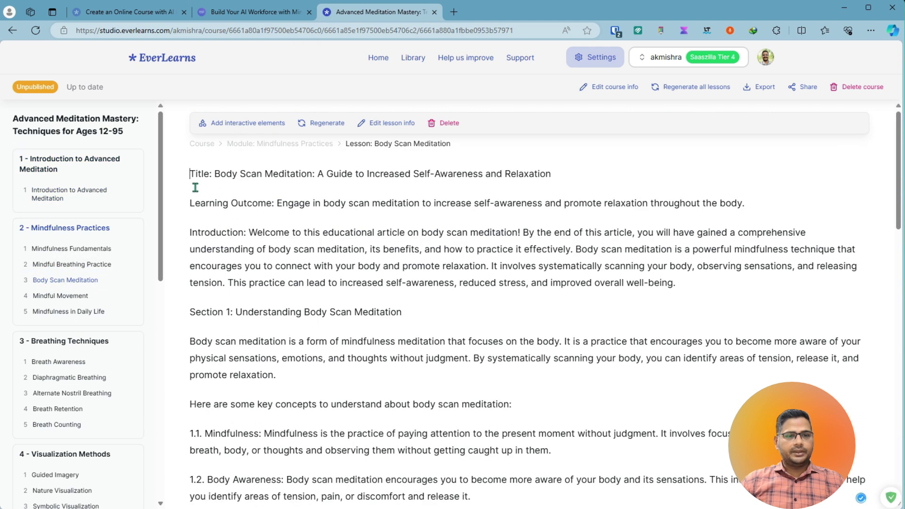
pyautogui.moveTo(190, 203); pyautogui.dragTo(267, 208)
pyautogui.scroll(-5, 273, 299)
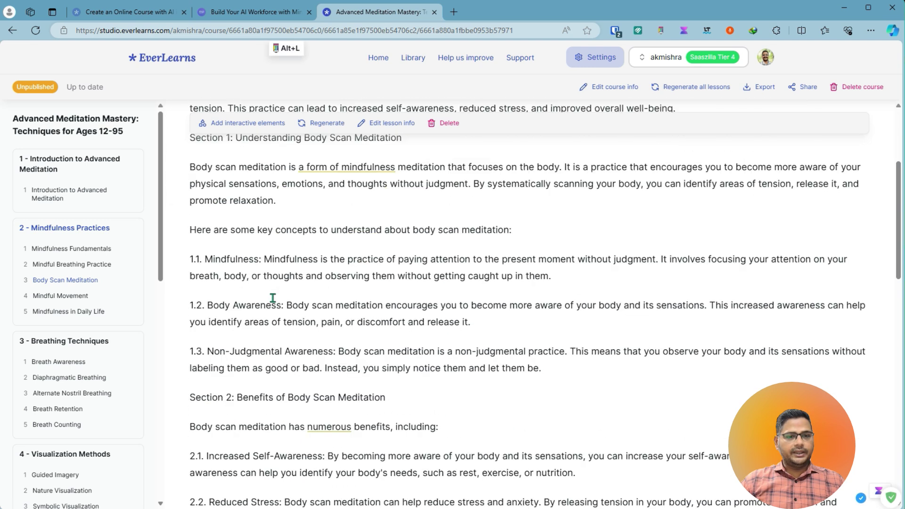
pyautogui.scroll(-13, 258, 295)
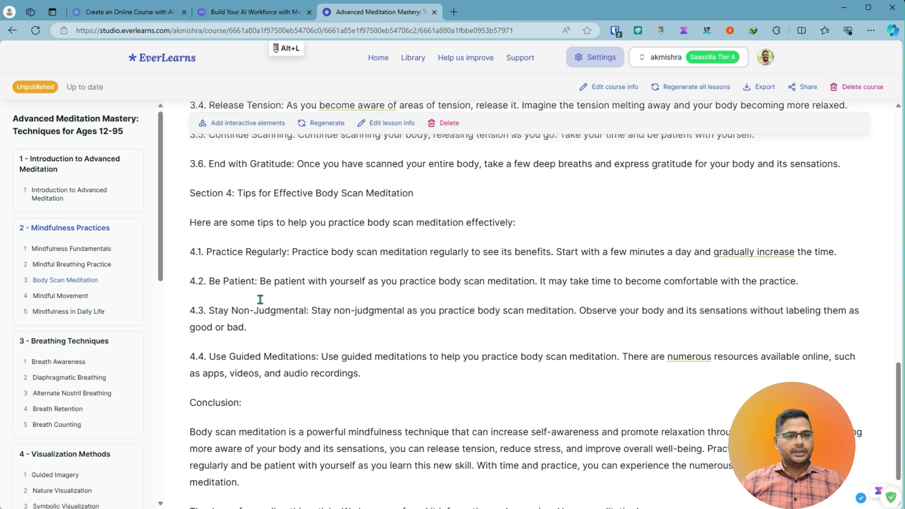
pyautogui.moveTo(242, 344); pyautogui.dragTo(196, 344)
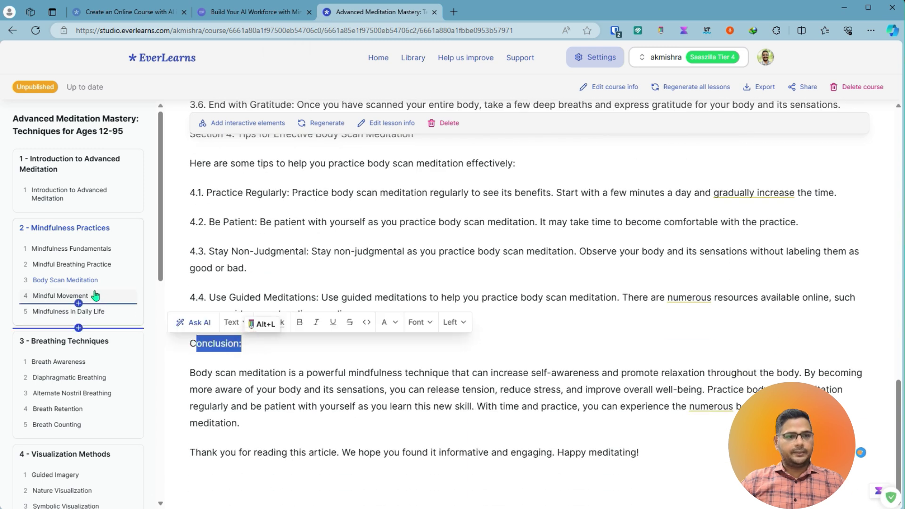
# Open the Mindfulness in Daily Life lesson and read through its sections down to the conclusion and FAQs
pyautogui.click(66, 312)
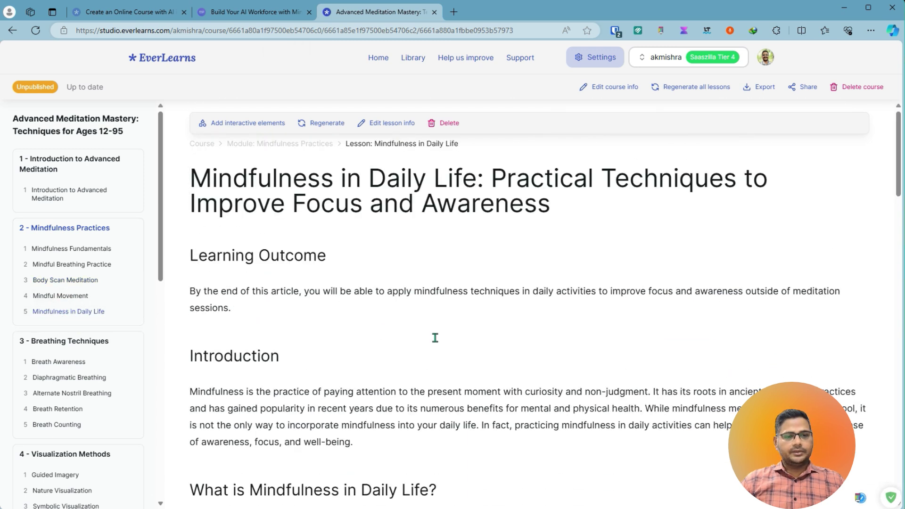
pyautogui.scroll(-5, 434, 338)
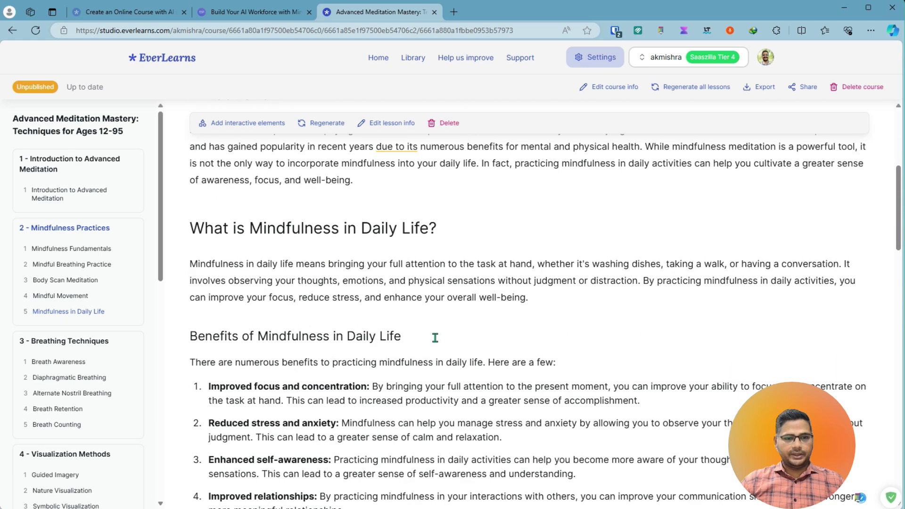
pyautogui.scroll(4, 270, 240)
pyautogui.scroll(-10, 270, 241)
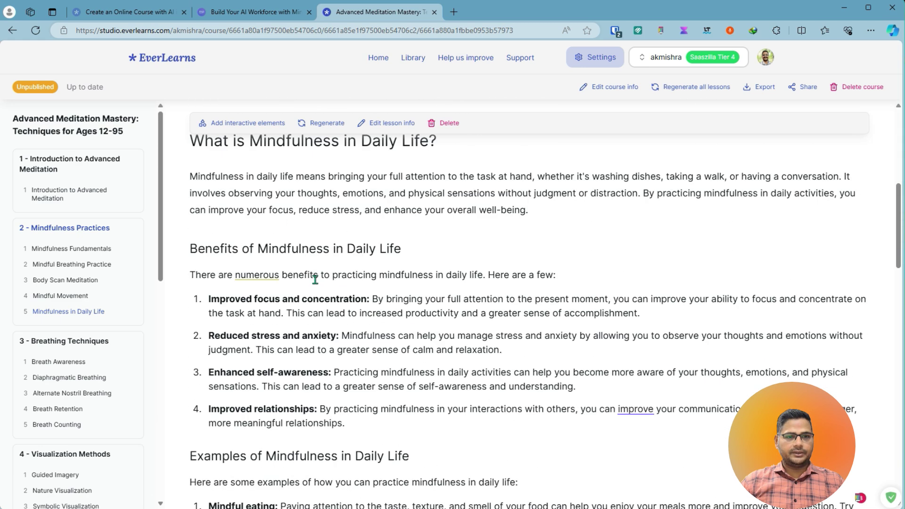
pyautogui.scroll(-17, 321, 302)
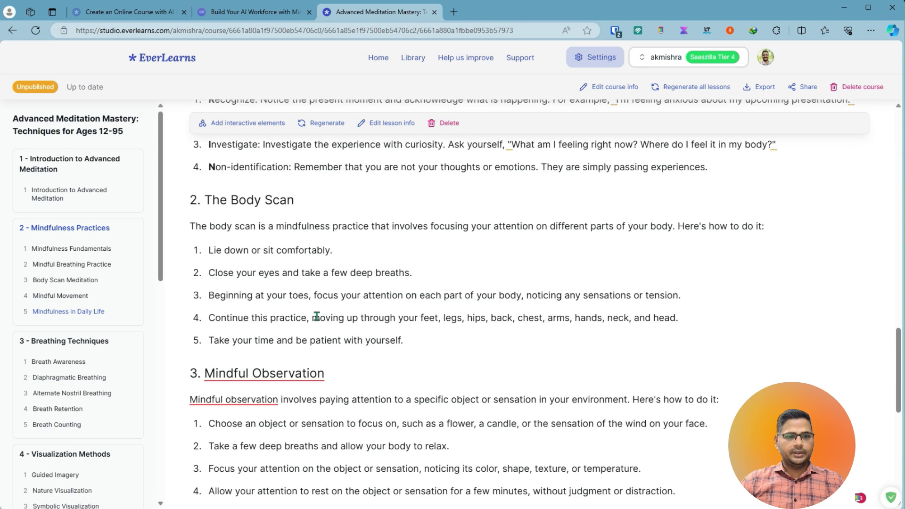
pyautogui.scroll(2, 298, 299)
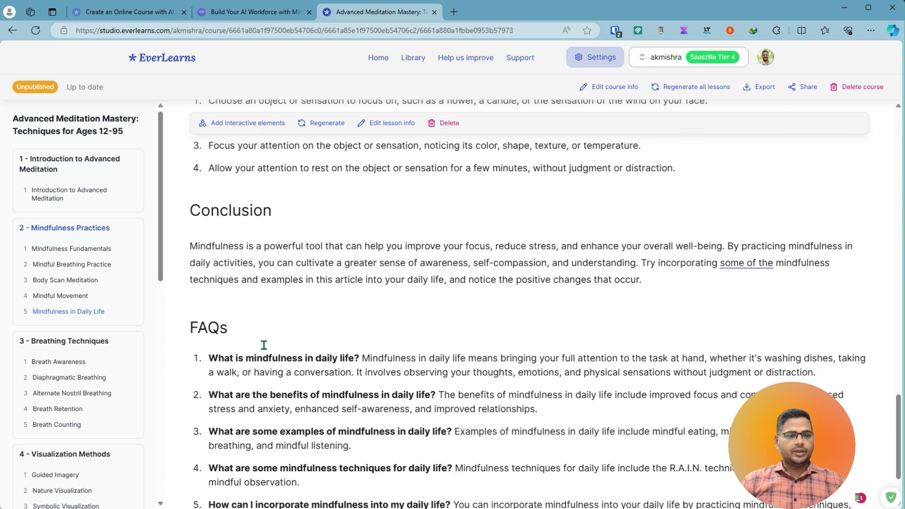
pyautogui.scroll(-2, 361, 417)
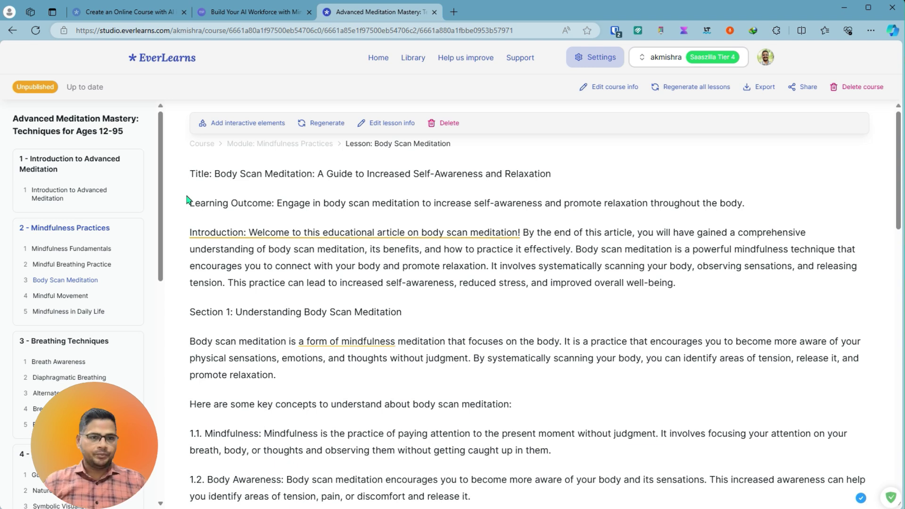
# Remove the "Title:" prefix from the Body Scan Meditation lesson's title line and format the title as Heading 2
pyautogui.moveTo(216, 174); pyautogui.dragTo(190, 176)
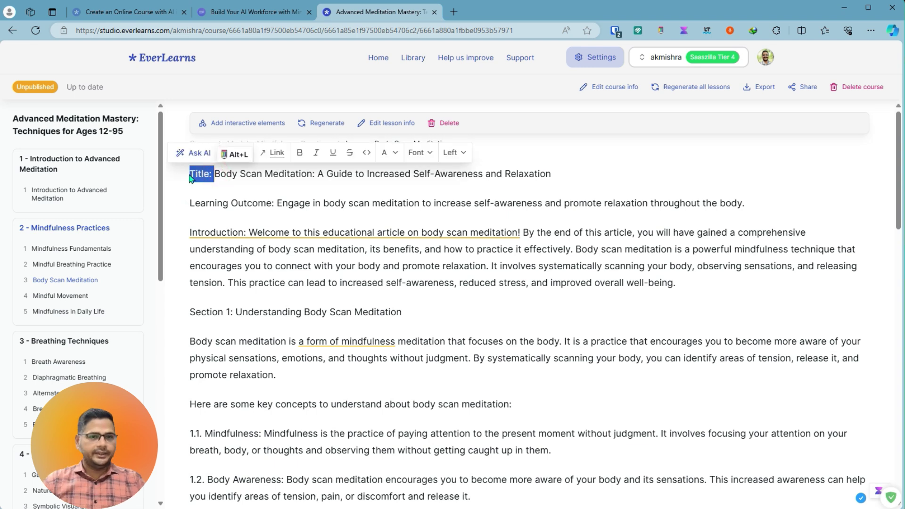
pyautogui.press('BackSpace')
pyautogui.moveTo(190, 177); pyautogui.dragTo(526, 176)
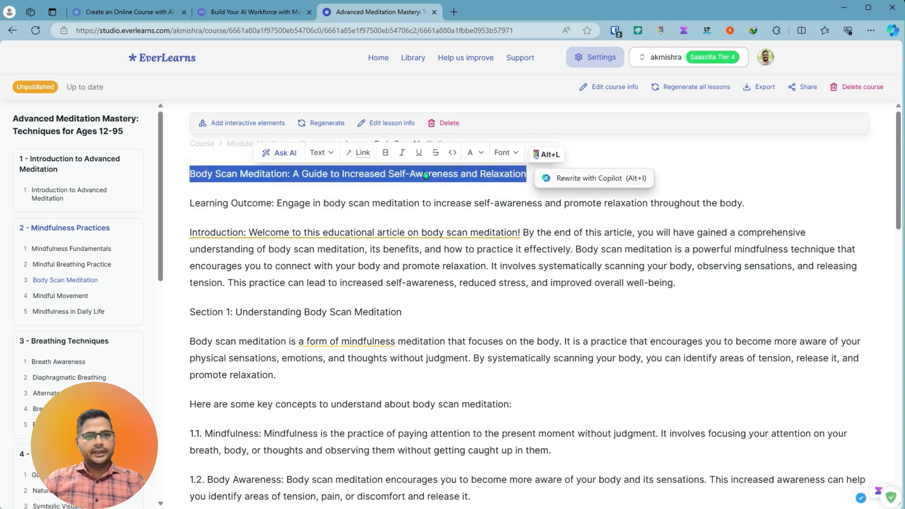
pyautogui.click(472, 153)
pyautogui.click(471, 153)
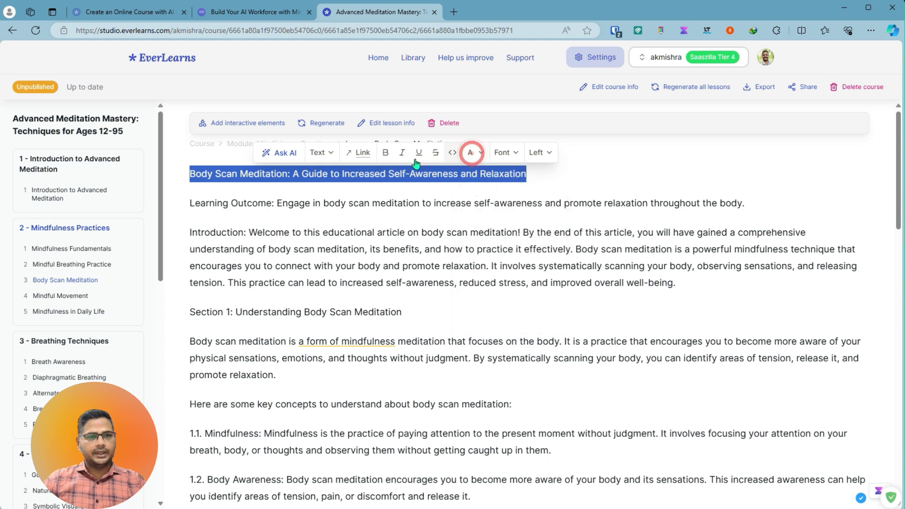
pyautogui.click(318, 154)
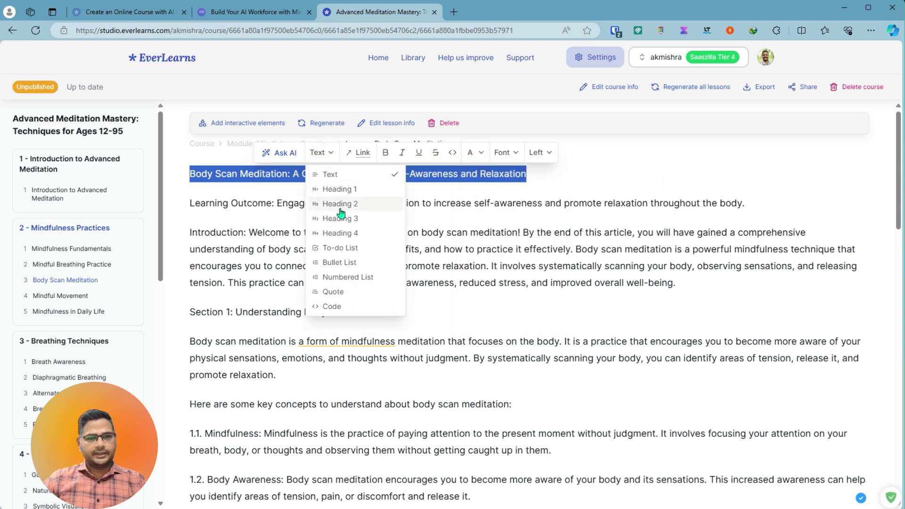
pyautogui.click(343, 190)
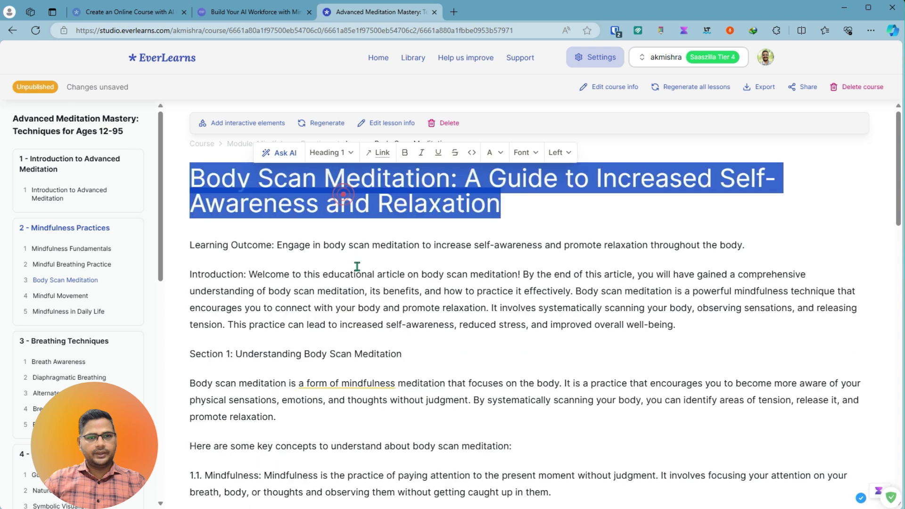
pyautogui.click(336, 147)
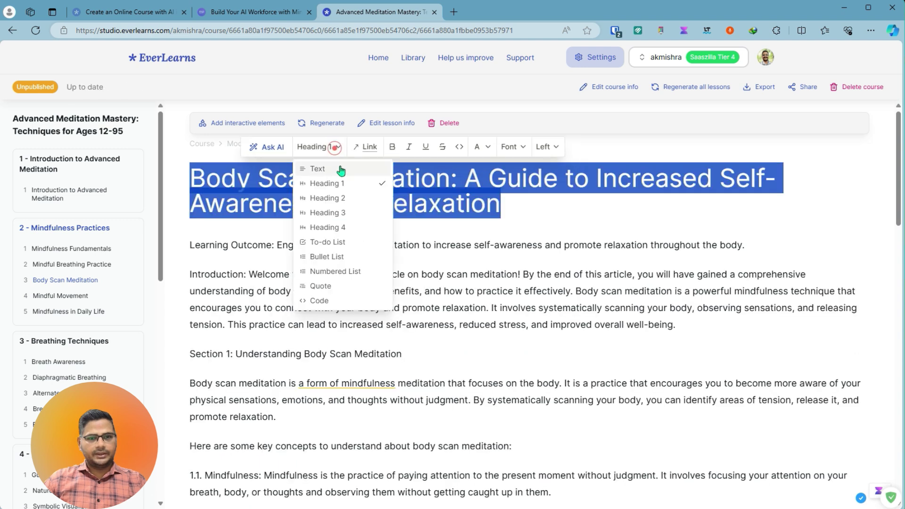
pyautogui.click(342, 200)
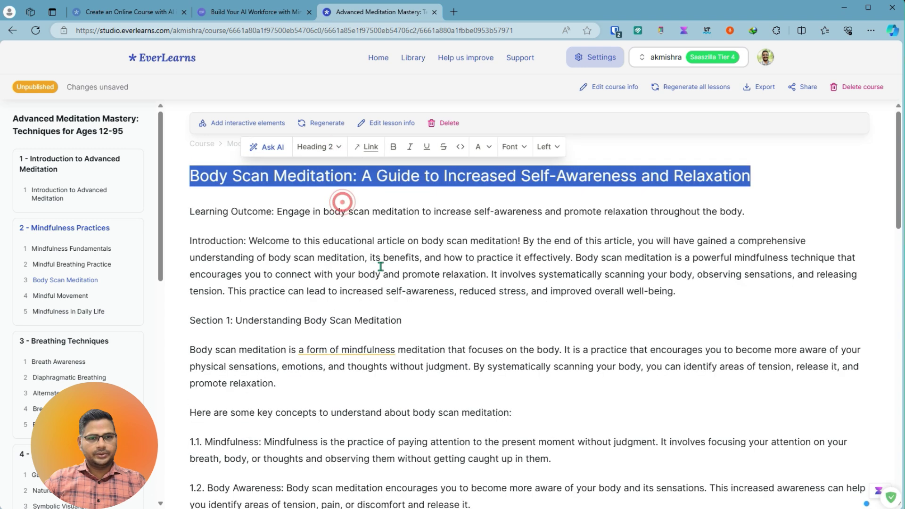
# Try formatting the Learning Outcome line as Heading 3, and undo that formatting
pyautogui.tripleClick(273, 211)
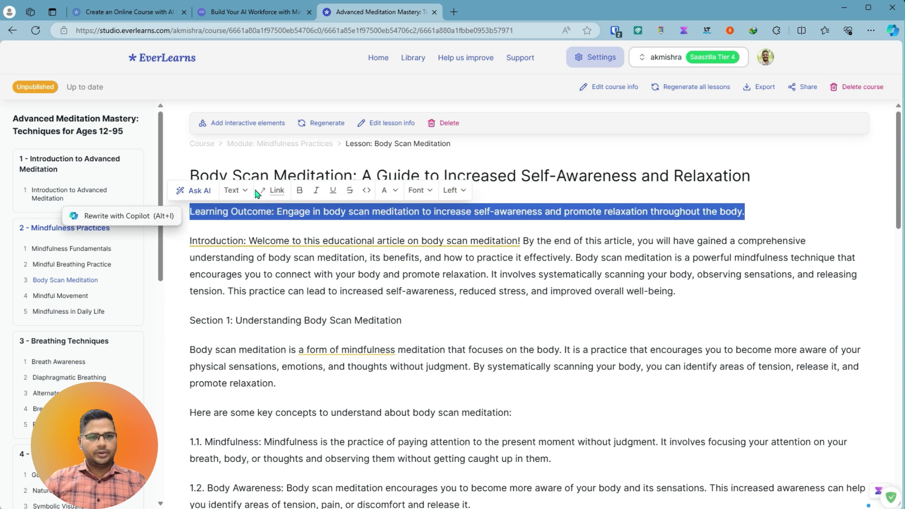
pyautogui.click(238, 190)
pyautogui.click(259, 258)
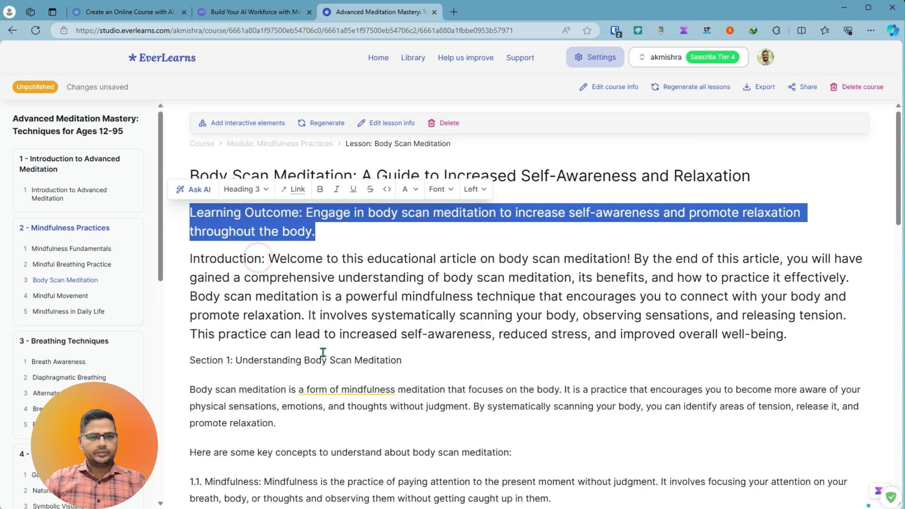
pyautogui.click(320, 276)
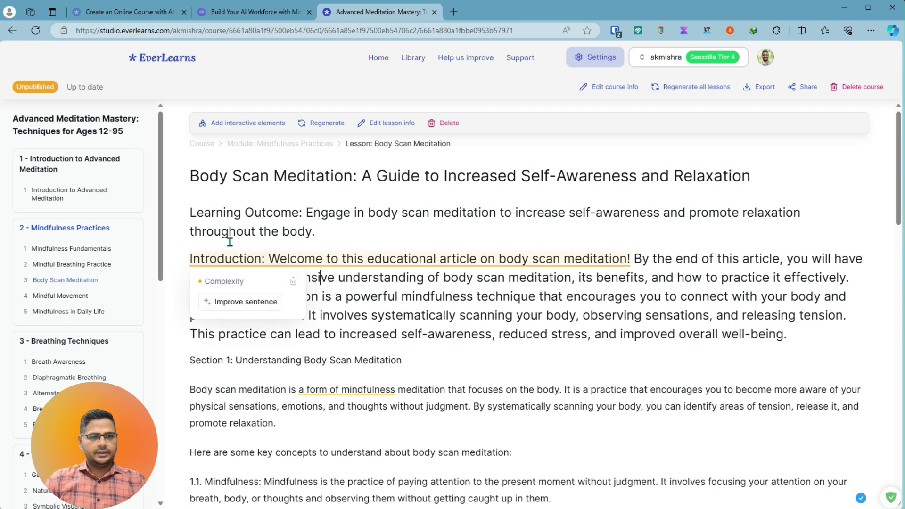
pyautogui.hotkey('ctrl', 'z')
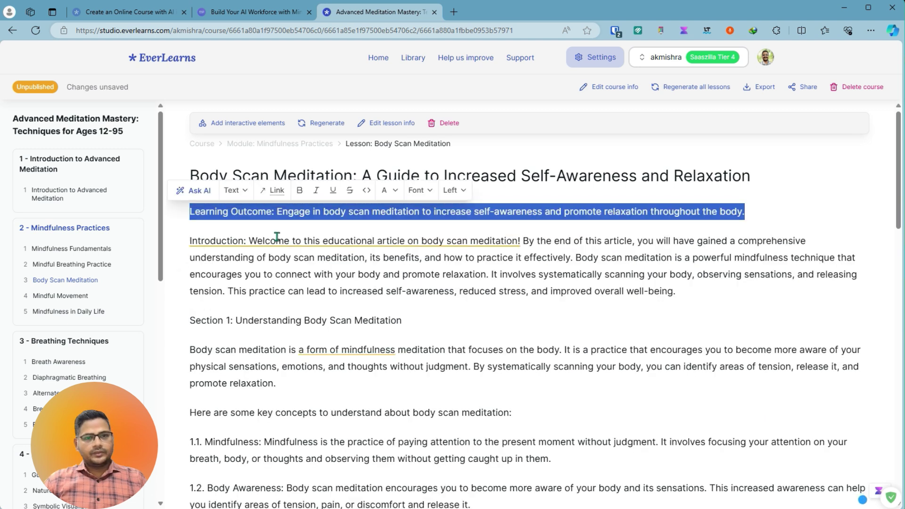
# Make the Learning Outcome line bold and italic
pyautogui.click(300, 191)
pyautogui.click(316, 191)
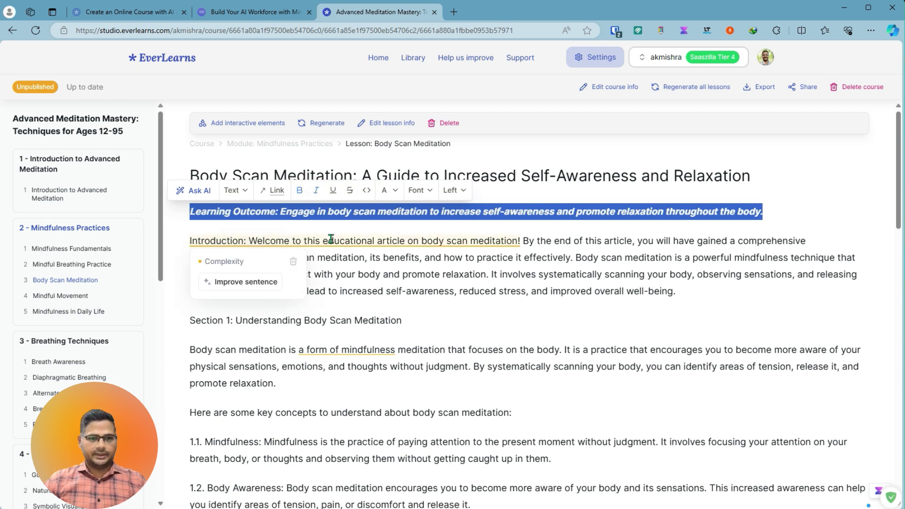
pyautogui.click(560, 291)
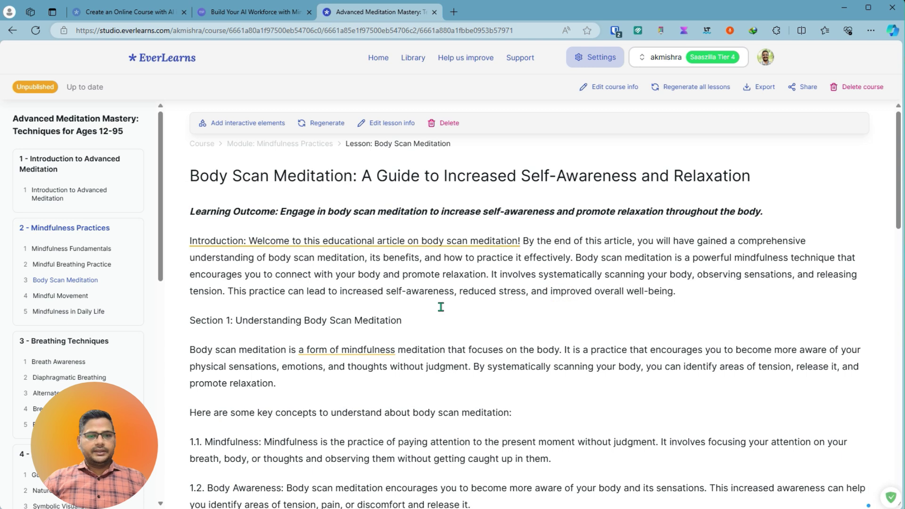
# Extend the opening paragraph of Section 1 with AI autocomplete, continuing after "promote relaxation."
pyautogui.moveTo(201, 244)
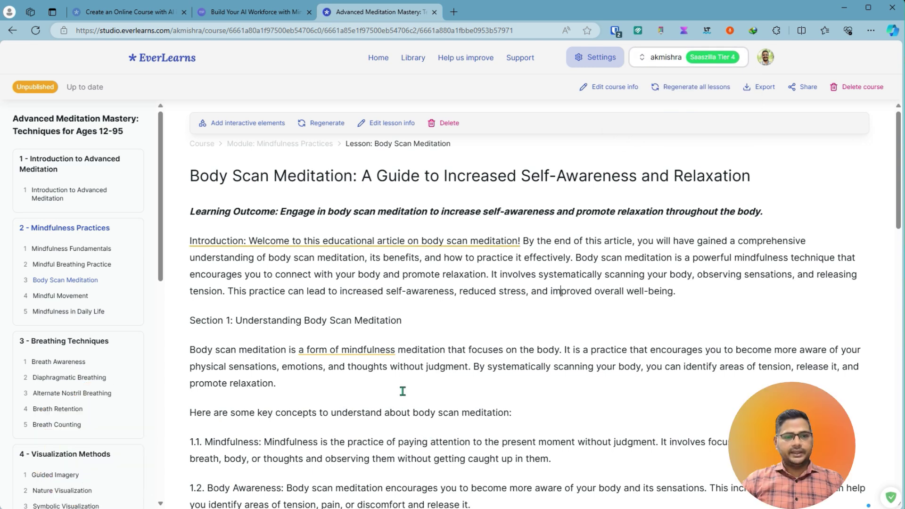
pyautogui.scroll(-2, 362, 361)
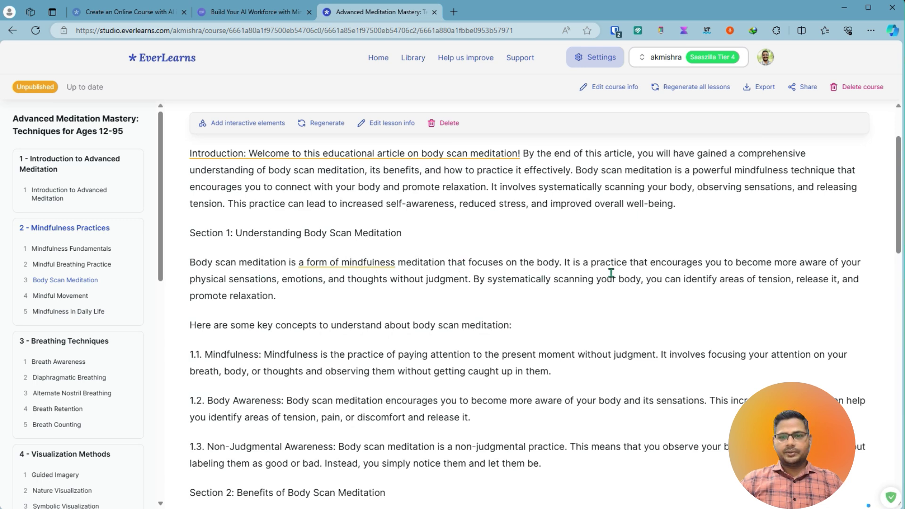
pyautogui.click(278, 297)
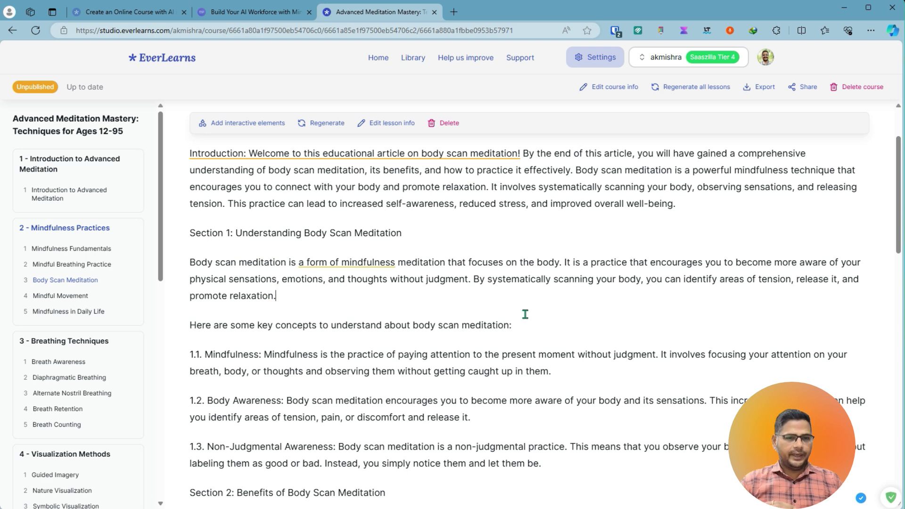
pyautogui.write('++')
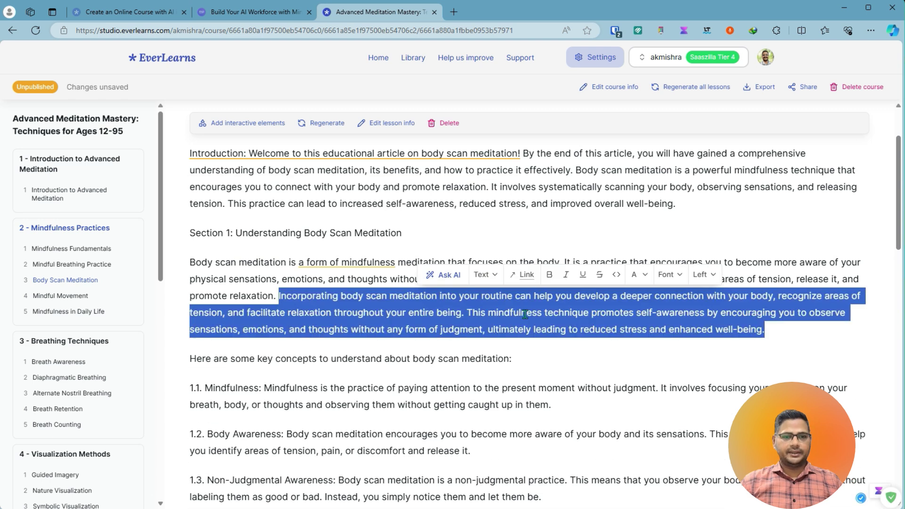
pyautogui.scroll(2, 371, 283)
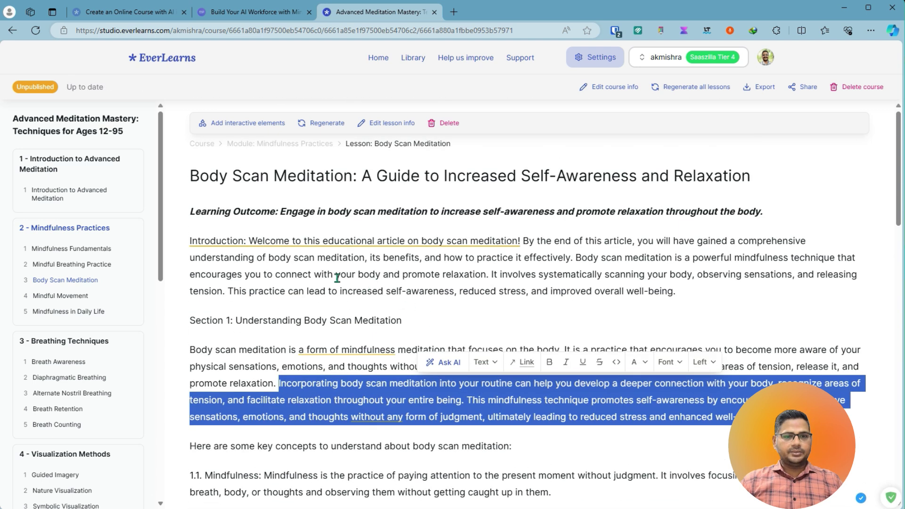
# Open the Ask AI options for the "Here are some key concepts" line and review the editing, translation and generation choices
pyautogui.scroll(-2, 363, 319)
pyautogui.tripleClick(302, 358)
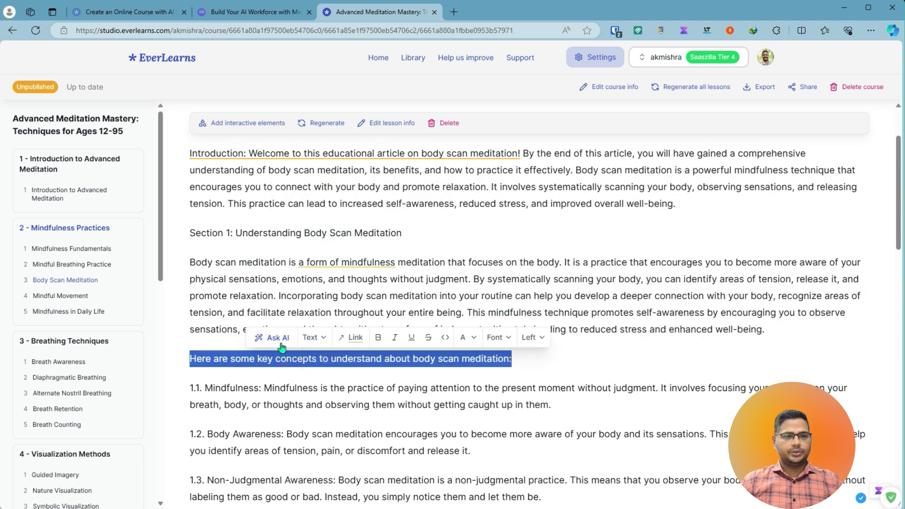
pyautogui.click(280, 344)
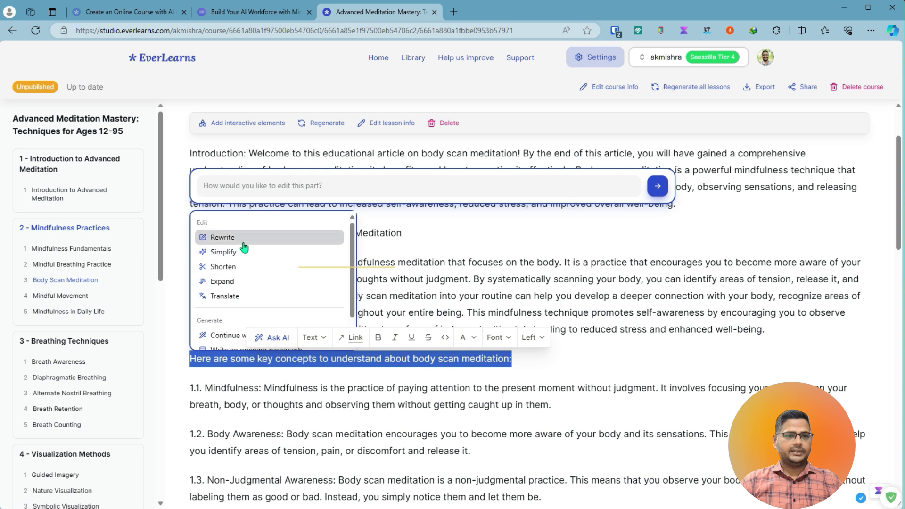
pyautogui.moveTo(238, 286)
pyautogui.moveTo(233, 301)
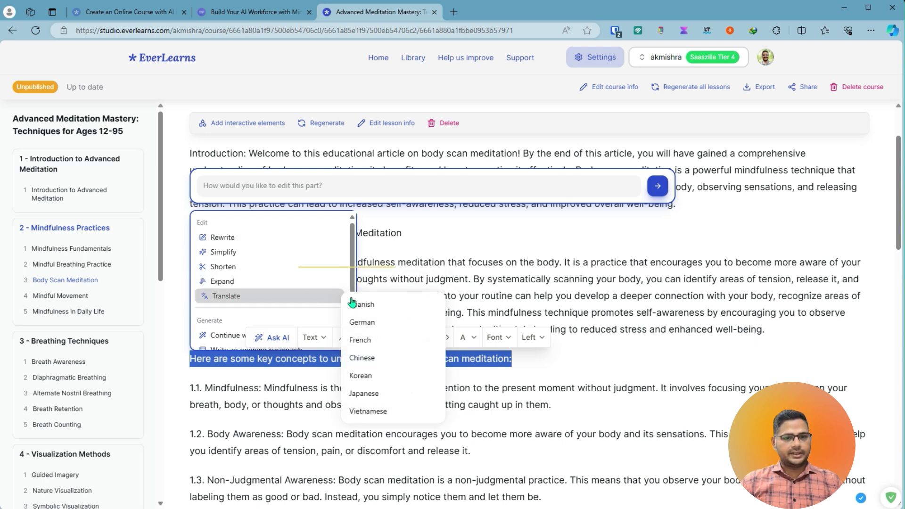
pyautogui.scroll(-1, 256, 320)
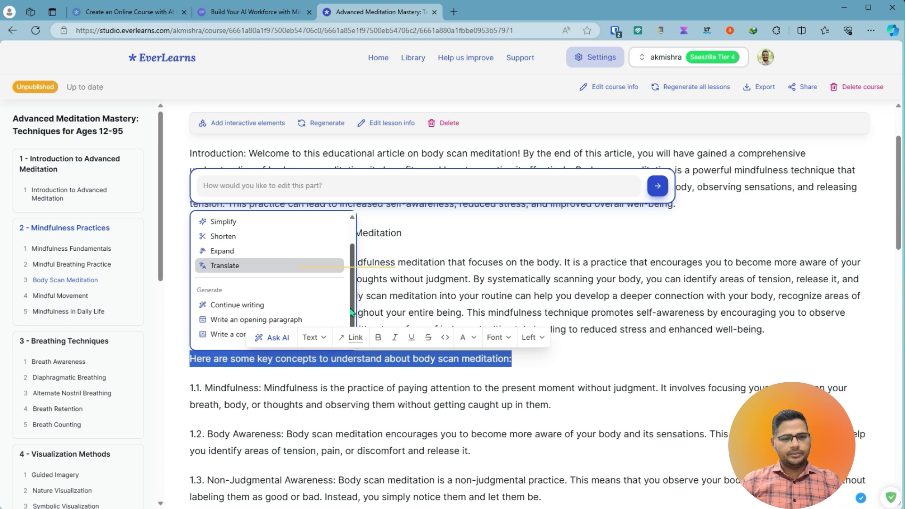
pyautogui.click(521, 369)
pyautogui.click(522, 388)
# Insert a mindmap on a new line after tip 4.4, Use Guided Meditations, above the Conclusion
pyautogui.scroll(-4, 500, 389)
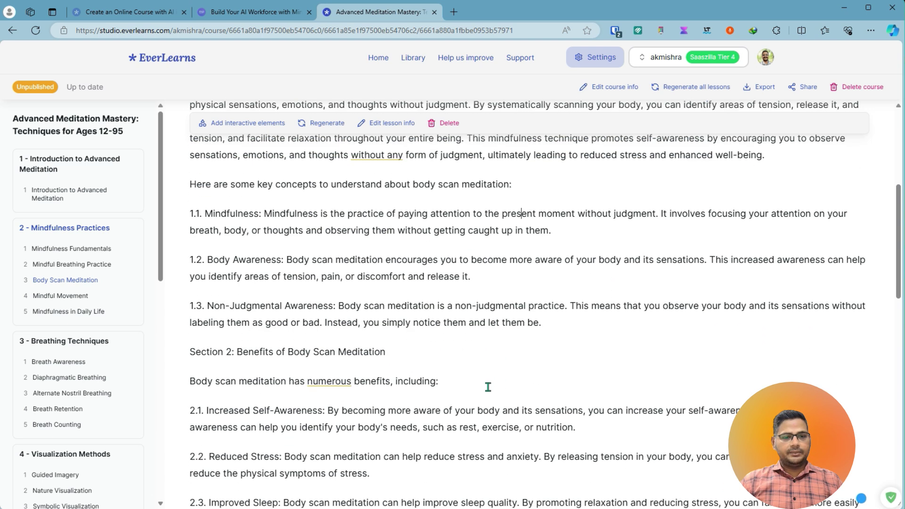
pyautogui.scroll(-8, 487, 387)
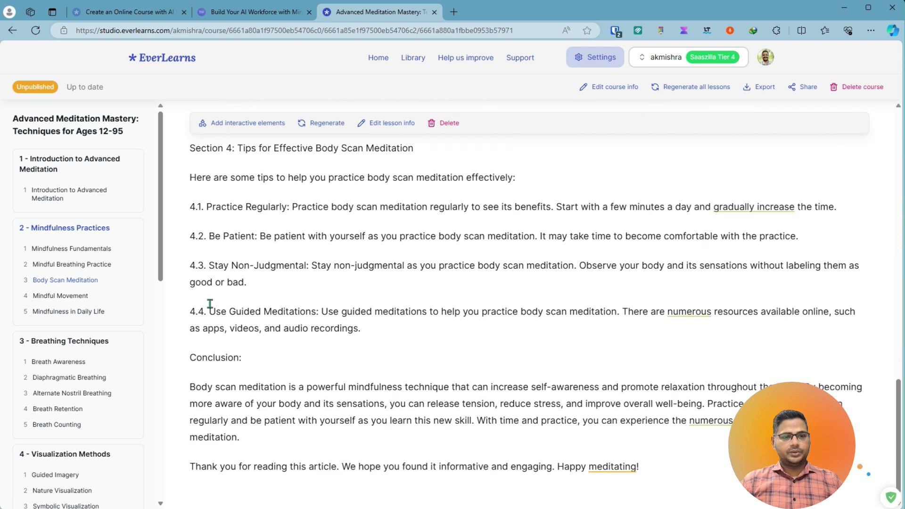
pyautogui.click(386, 331)
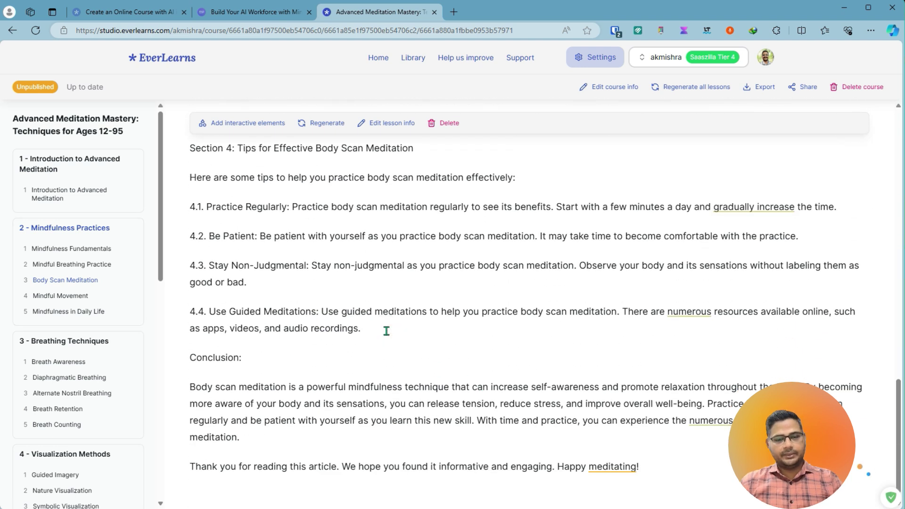
pyautogui.press('Return')
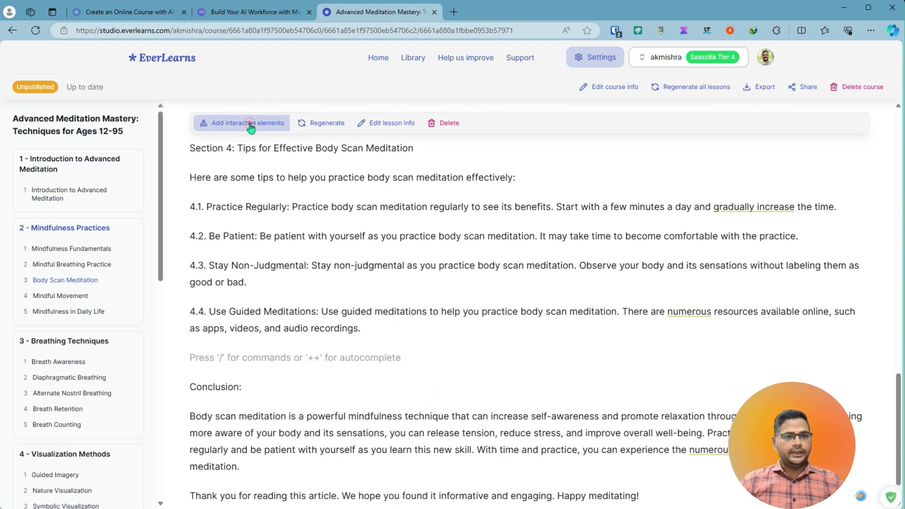
pyautogui.click(243, 124)
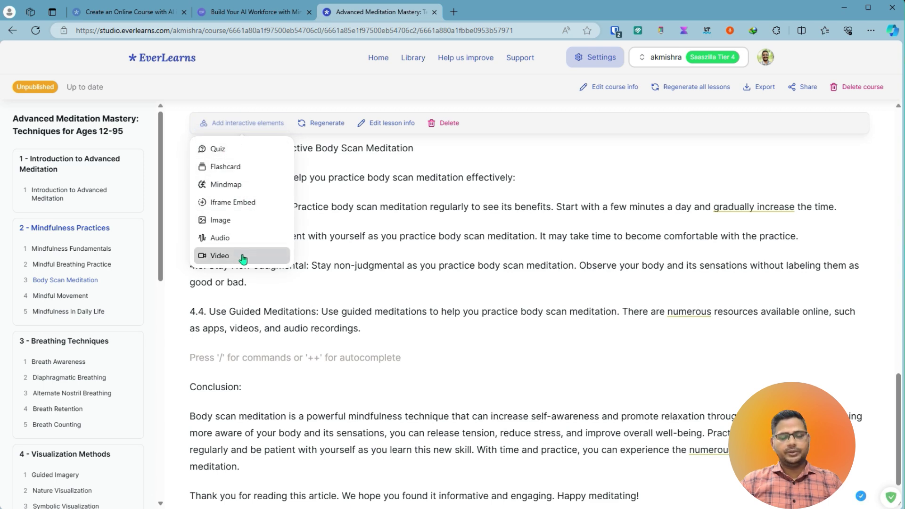
pyautogui.click(240, 183)
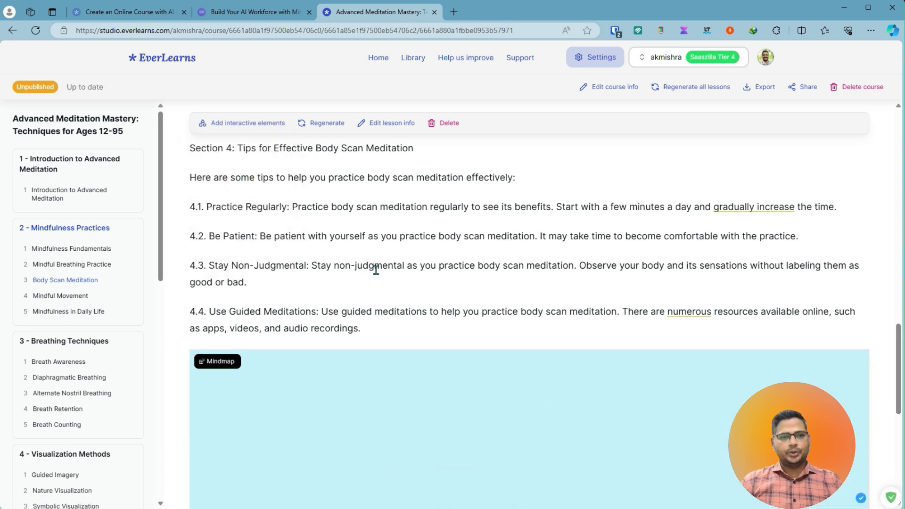
# Examine the branches of the generated mindmap in the Body Scan Meditation lesson
pyautogui.scroll(-2, 430, 285)
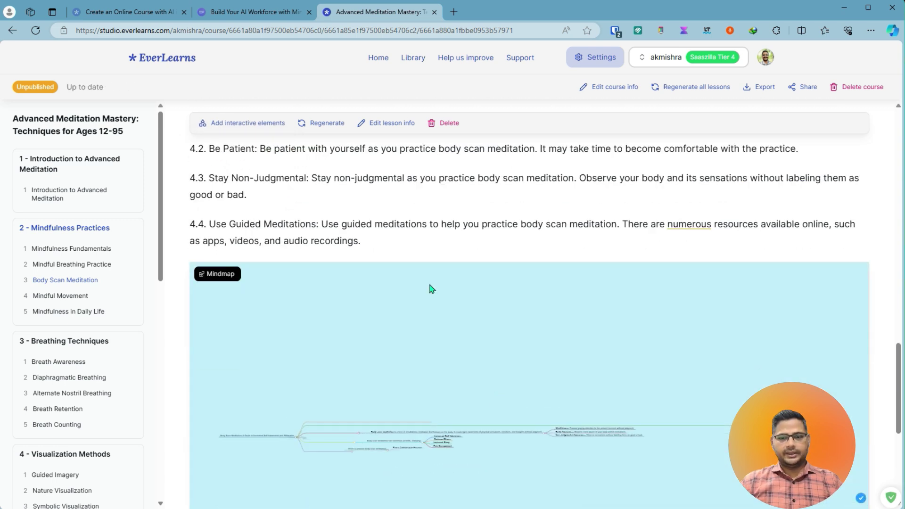
pyautogui.scroll(-2, 430, 285)
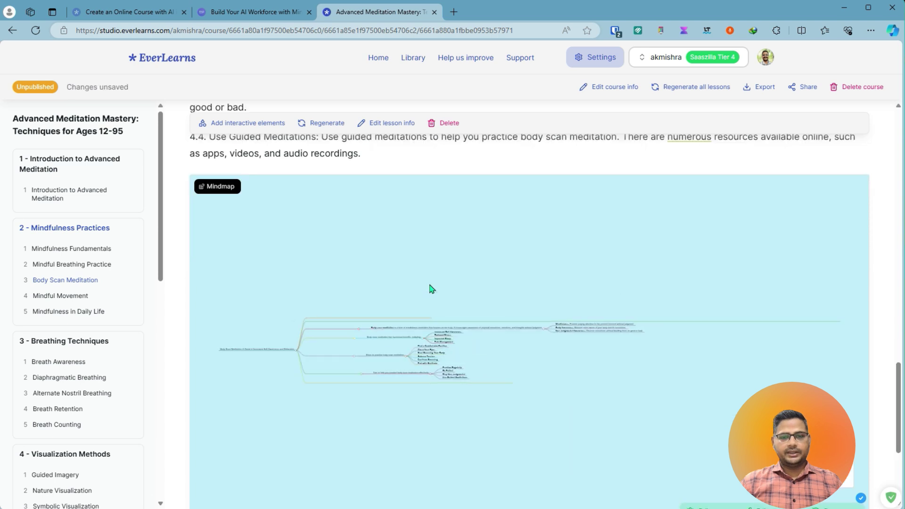
pyautogui.scroll(3, 432, 327)
pyautogui.scroll(-3, 432, 327)
pyautogui.scroll(3, 433, 328)
pyautogui.scroll(-4, 433, 328)
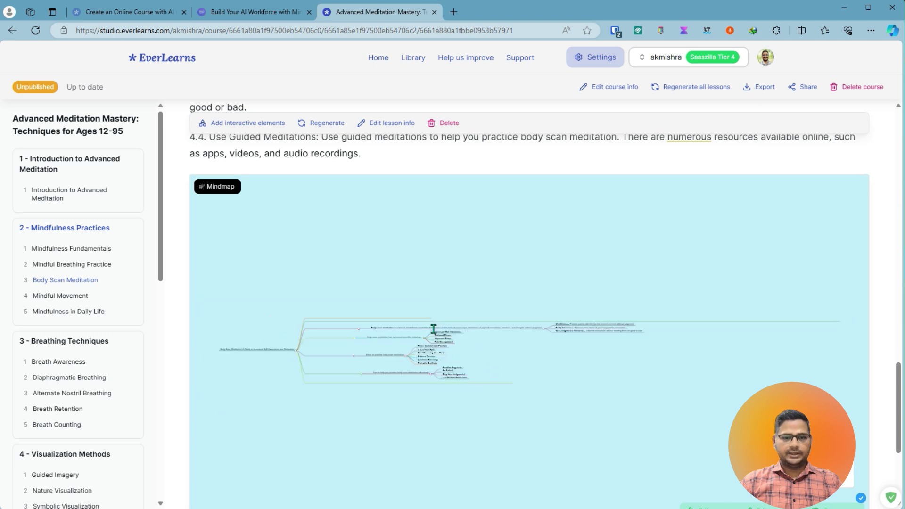
pyautogui.scroll(2, 430, 325)
# Open the Mindful Movement lesson and insert a quiz after the Be Present tip, above the Conclusion
pyautogui.click(65, 300)
pyautogui.scroll(-15, 405, 332)
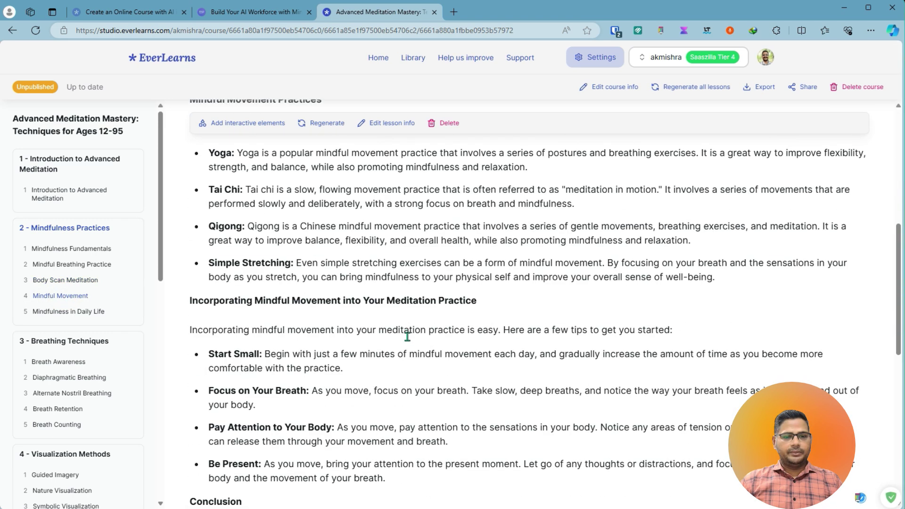
pyautogui.scroll(5, 405, 339)
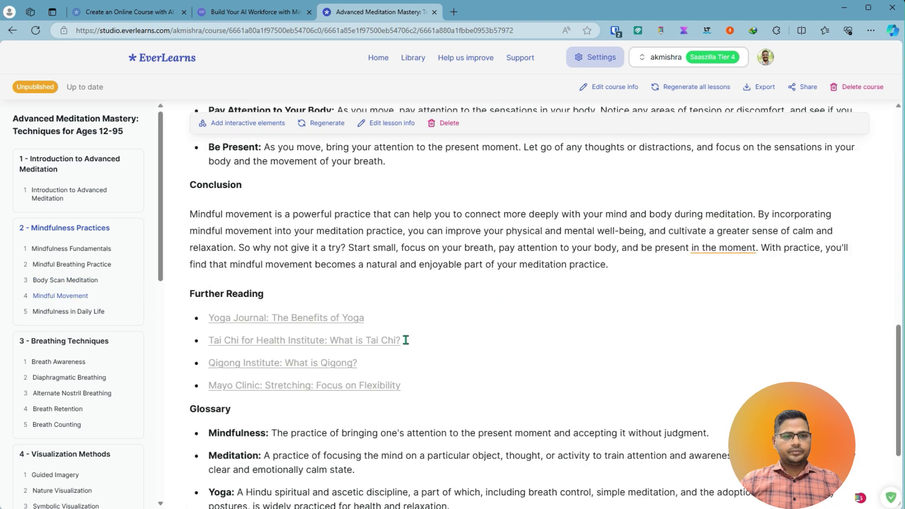
pyautogui.click(400, 295)
pyautogui.press('Return')
pyautogui.click(243, 123)
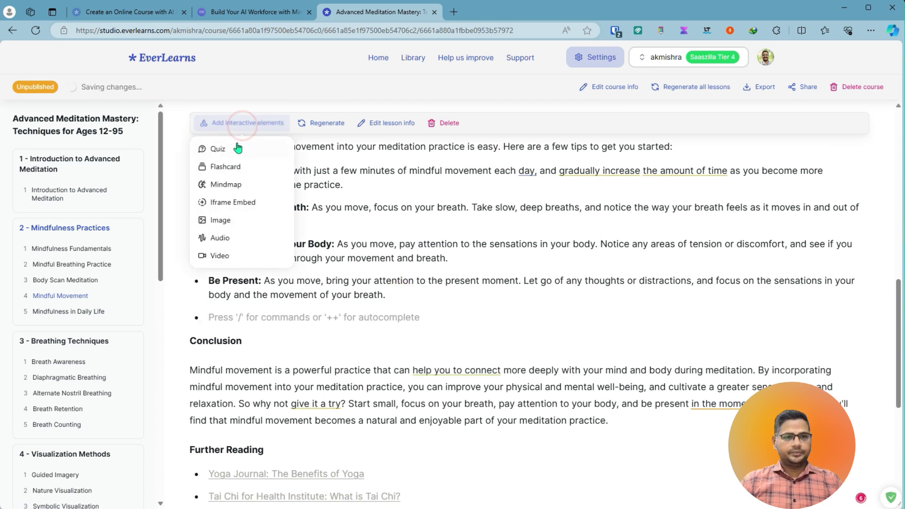
pyautogui.click(236, 146)
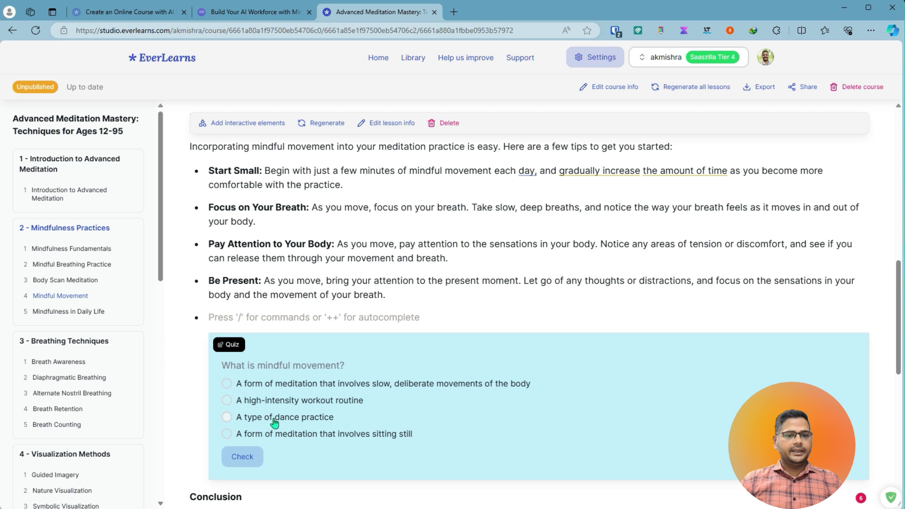
# Test the mindful movement quiz by checking "A high-intensity workout routine", resetting it, and checking the slow, deliberate movements answer
pyautogui.click(228, 402)
pyautogui.click(234, 456)
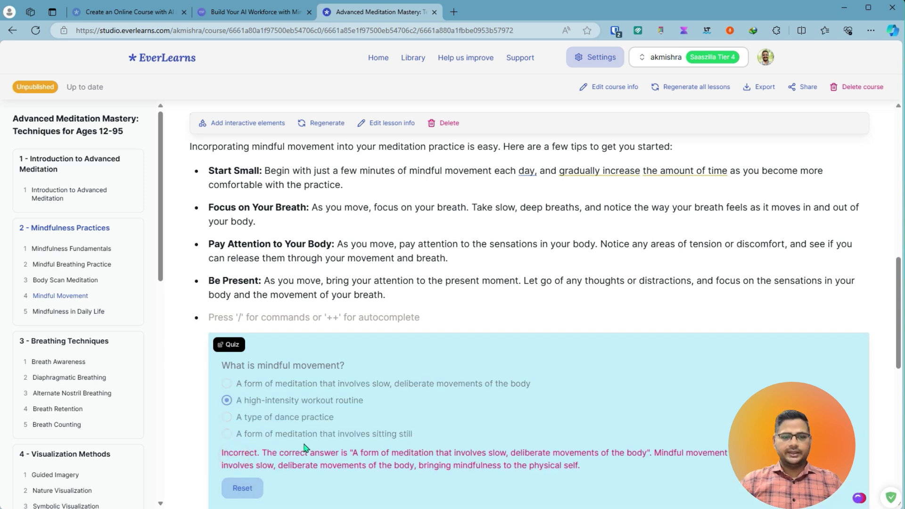
pyautogui.click(241, 489)
pyautogui.click(227, 386)
pyautogui.click(247, 464)
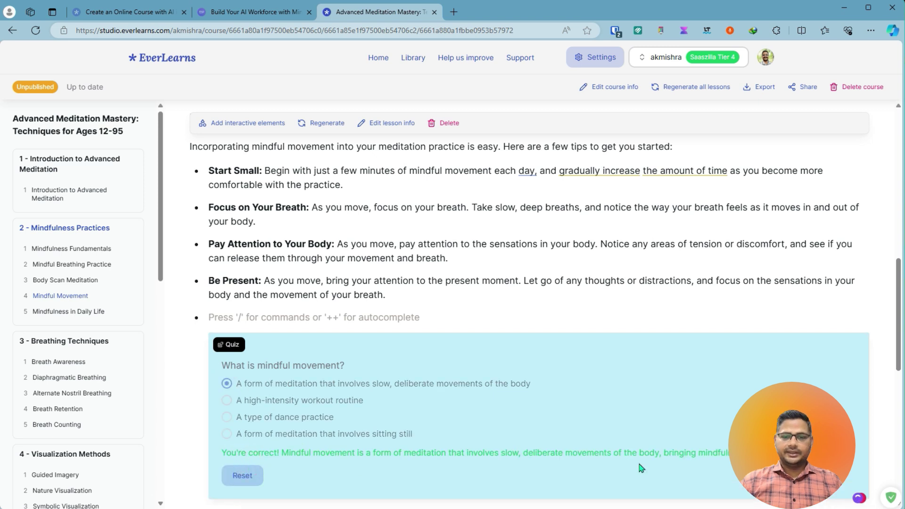
pyautogui.scroll(-7, 325, 372)
pyautogui.scroll(4, 325, 372)
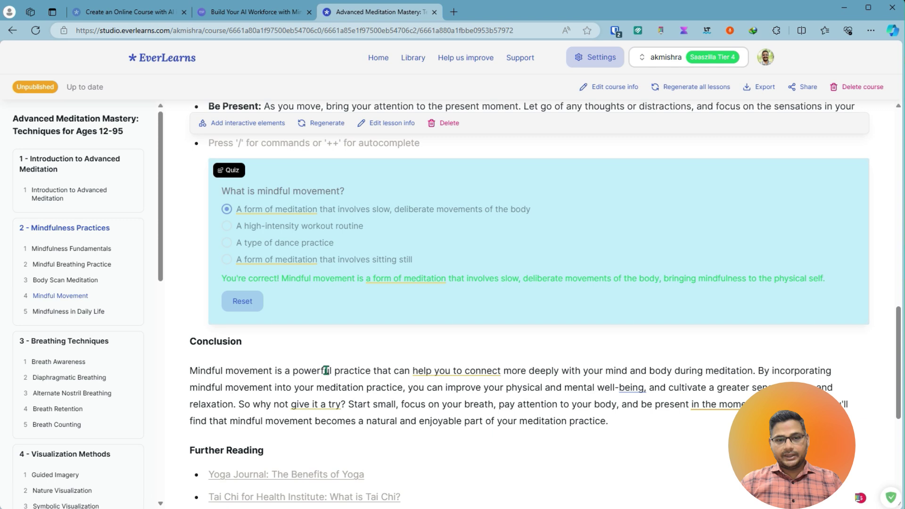
# Open the Color Visualization lesson and insert flashcards after the Triadic Color Scheme section, above the Conclusion
pyautogui.scroll(-3, 325, 371)
pyautogui.scroll(1, 326, 370)
pyautogui.scroll(-3, 90, 358)
pyautogui.click(55, 347)
pyautogui.click(239, 124)
pyautogui.click(484, 406)
pyautogui.click(242, 166)
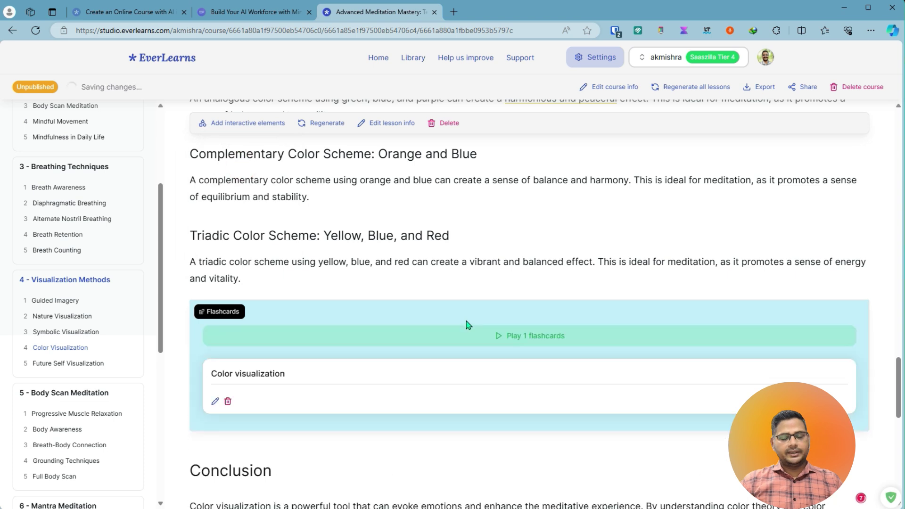
pyautogui.scroll(-5, 468, 325)
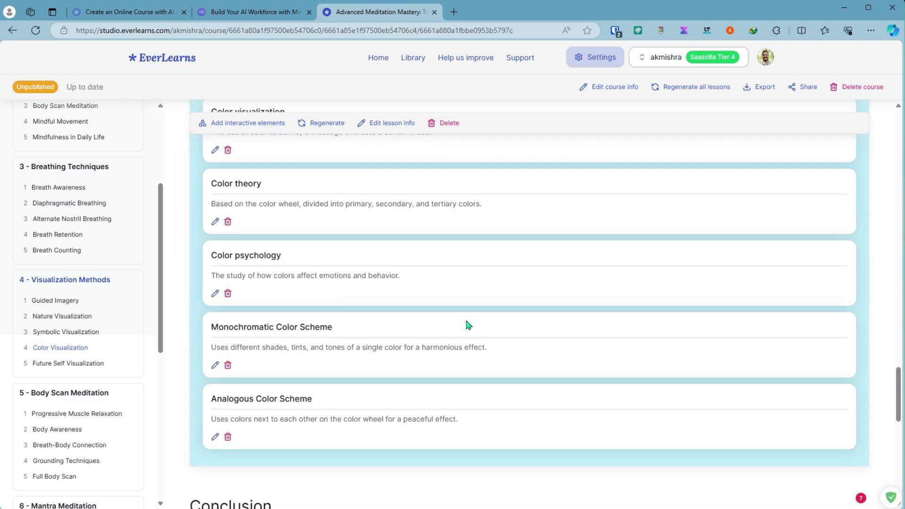
pyautogui.scroll(-2, 468, 325)
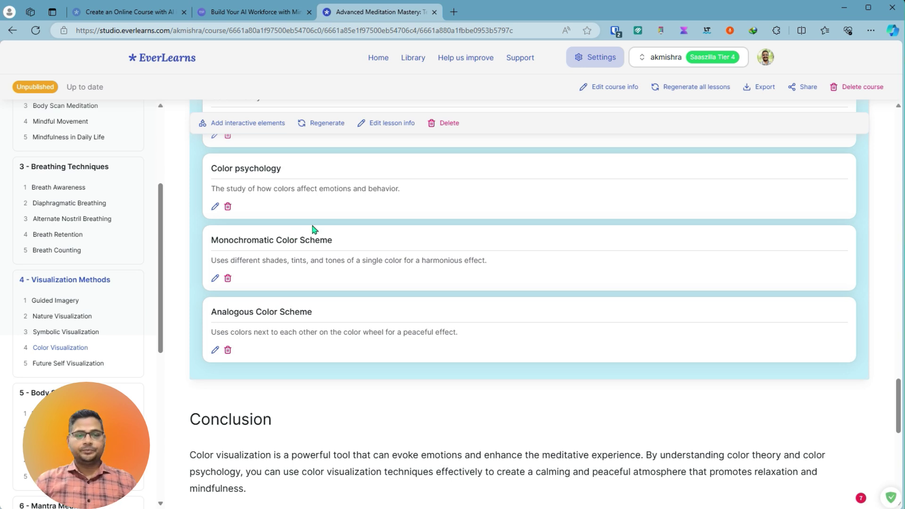
# Review the course's export formats and the interactive element types that can be added to the Color Visualization lesson
pyautogui.click(773, 94)
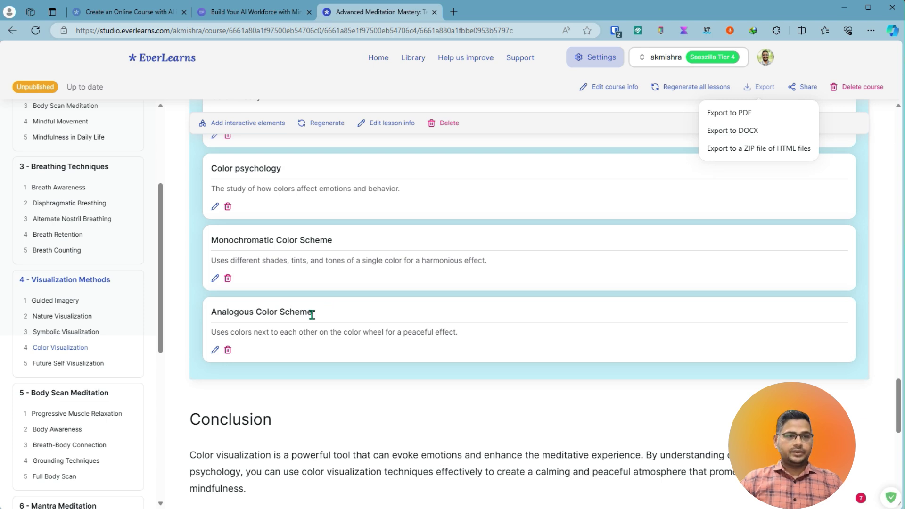
pyautogui.click(245, 124)
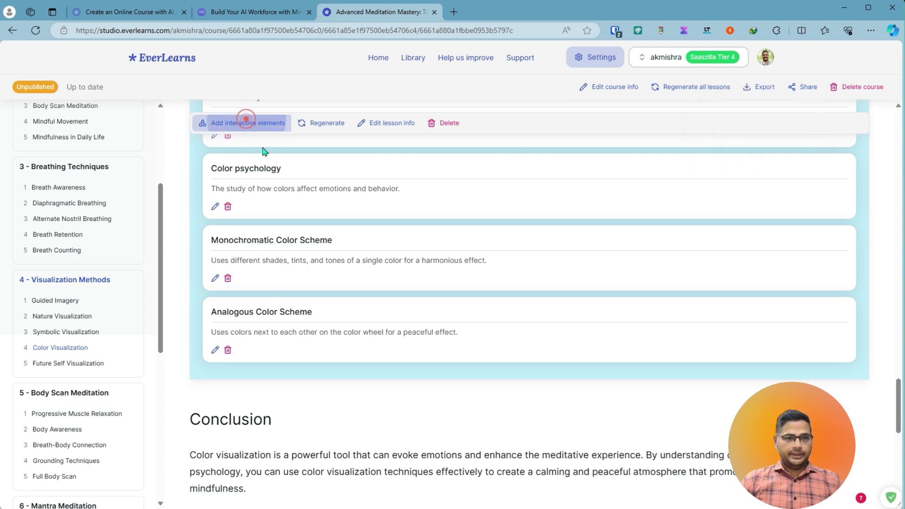
pyautogui.click(243, 128)
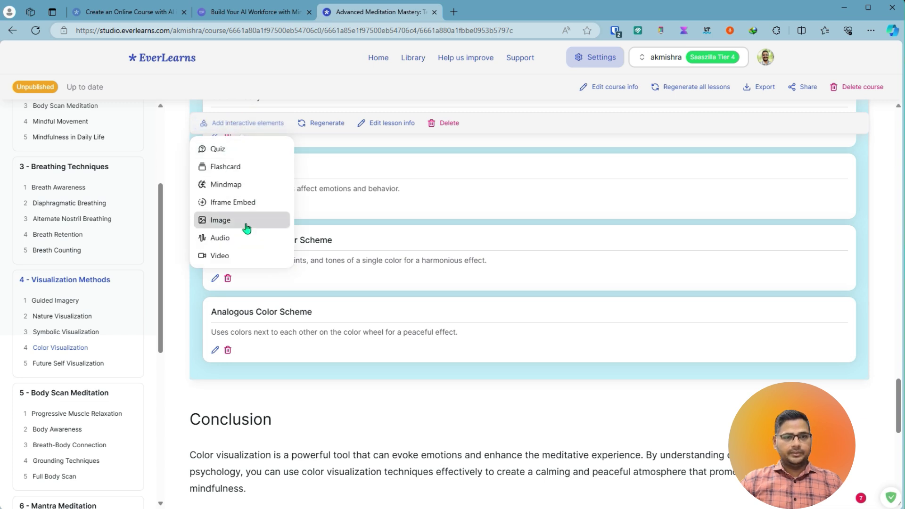
pyautogui.click(476, 399)
# Open and skim the Future Self Visualization lesson, and view the course's sharing dialog without publishing
pyautogui.scroll(-4, 440, 384)
pyautogui.click(65, 362)
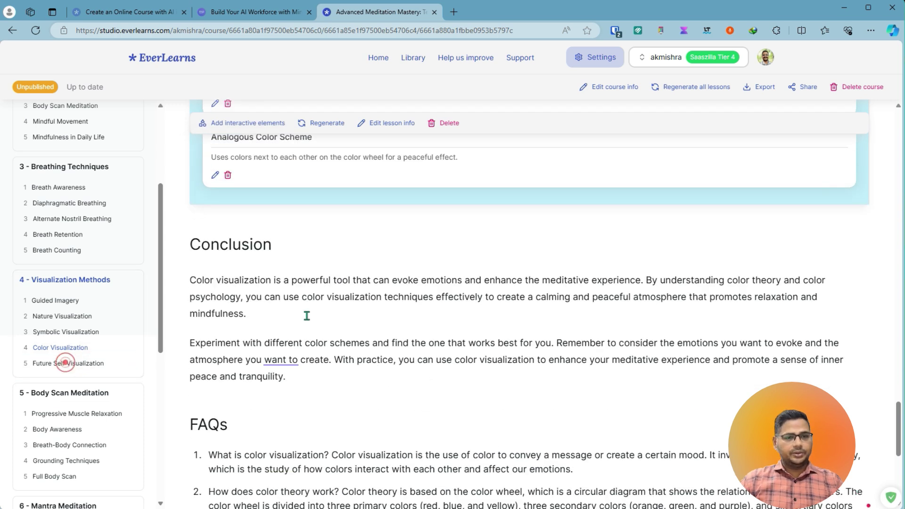
pyautogui.scroll(-7, 521, 390)
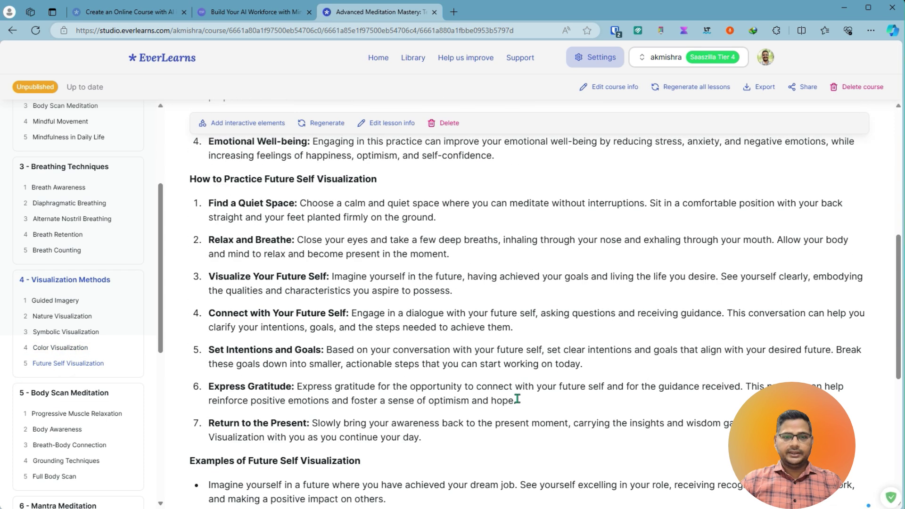
pyautogui.scroll(8, 517, 399)
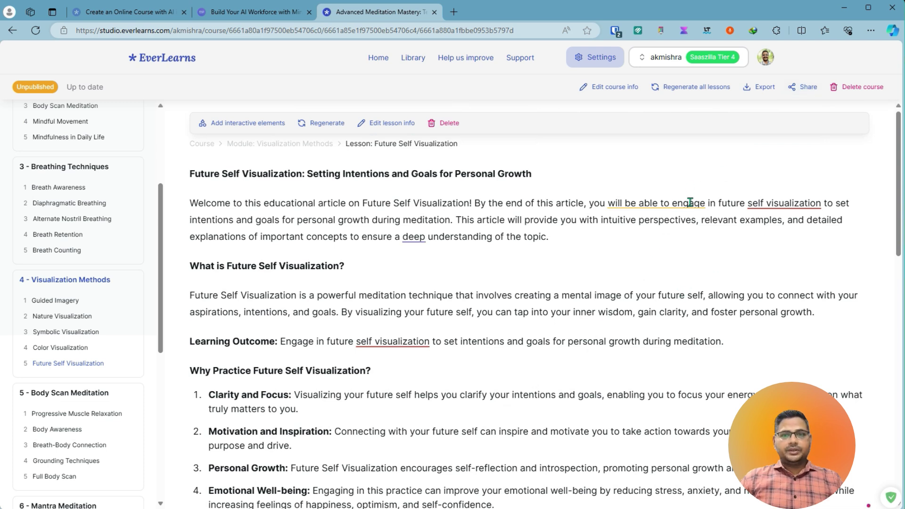
pyautogui.click(798, 93)
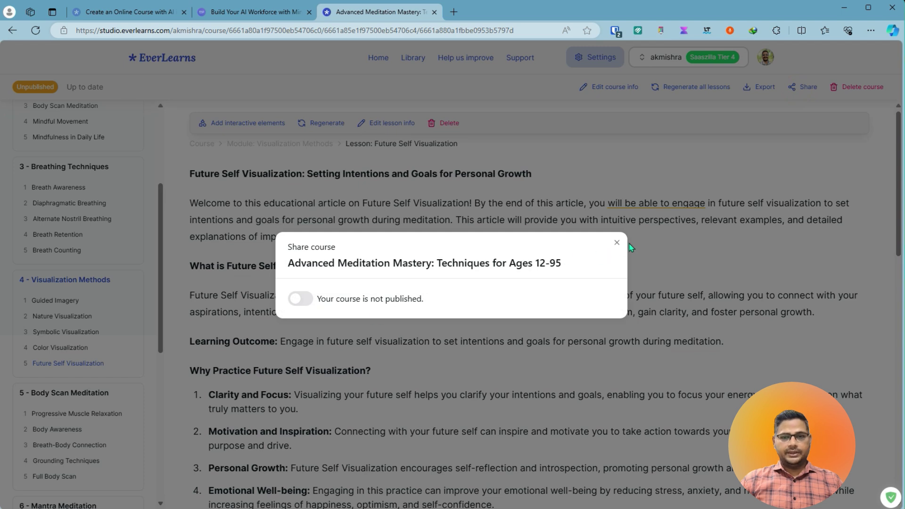
pyautogui.click(617, 243)
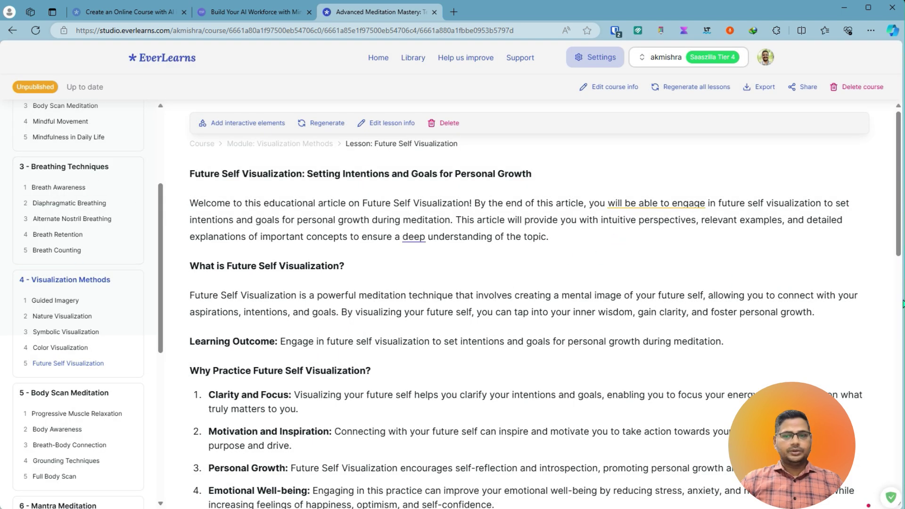
# Shorten the course title to "Advanced Meditation Mastery" in the course info and save it
pyautogui.moveTo(897, 247); pyautogui.dragTo(889, 180)
pyautogui.scroll(4, 82, 142)
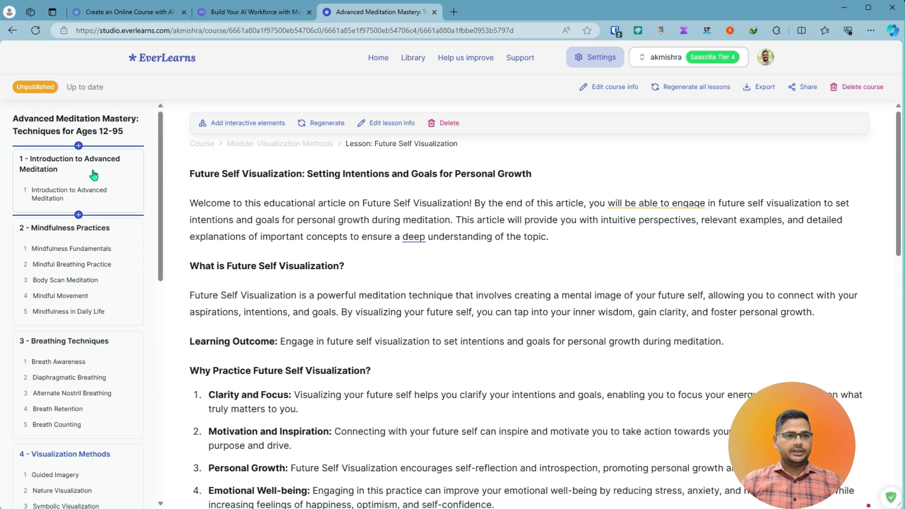
pyautogui.click(85, 125)
pyautogui.click(608, 88)
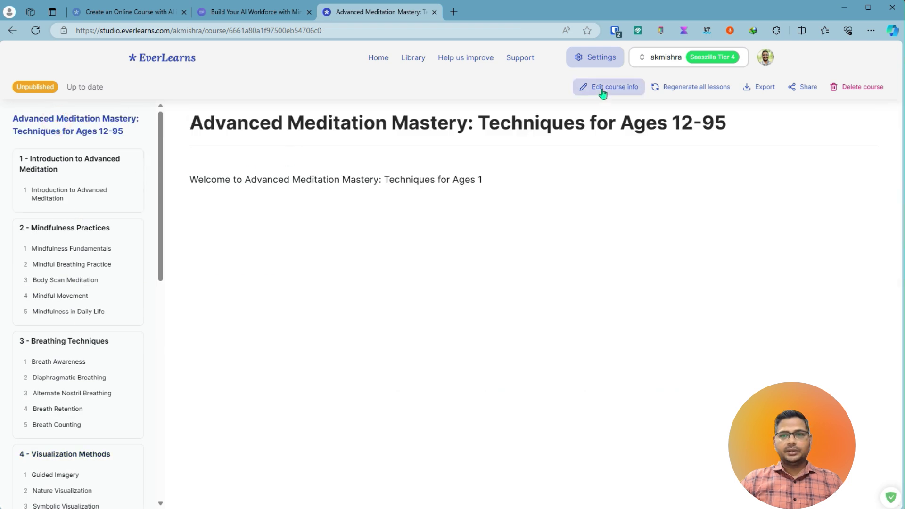
pyautogui.click(597, 136)
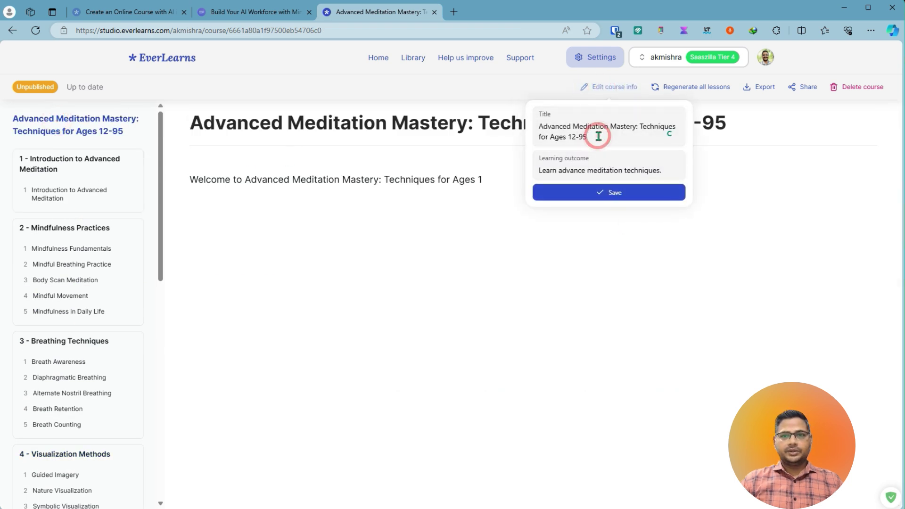
pyautogui.keyDown('shift'); pyautogui.click(640, 128); pyautogui.keyUp('shift')
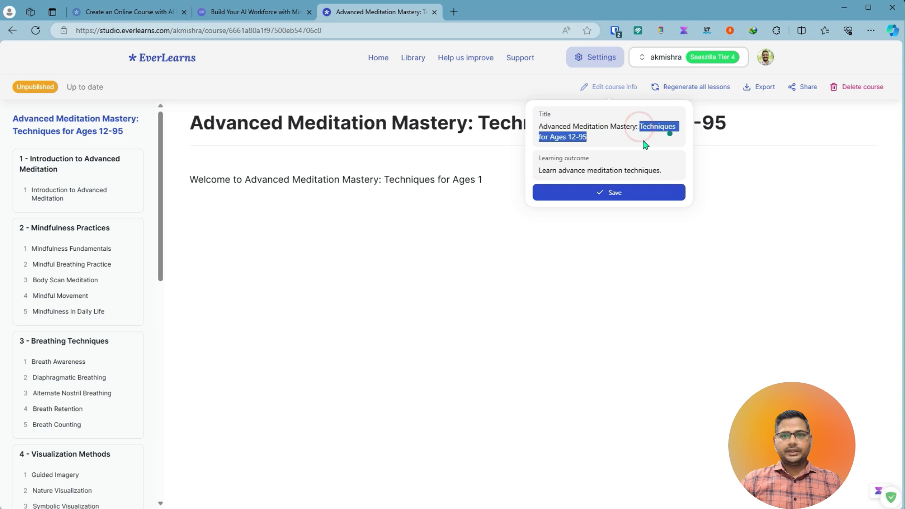
pyautogui.press('BackSpace')
pyautogui.click(643, 182)
# Publish the Advanced Meditation Mastery course through its sharing settings
pyautogui.click(801, 87)
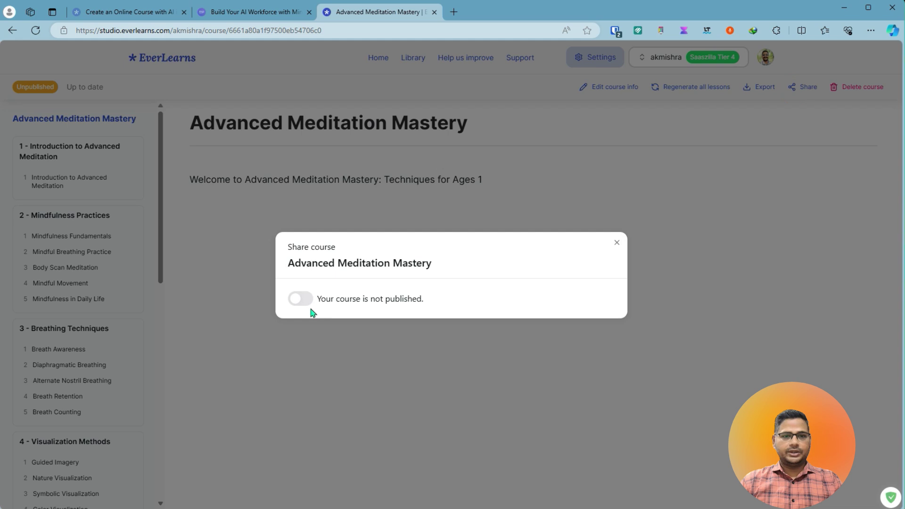
pyautogui.click(304, 302)
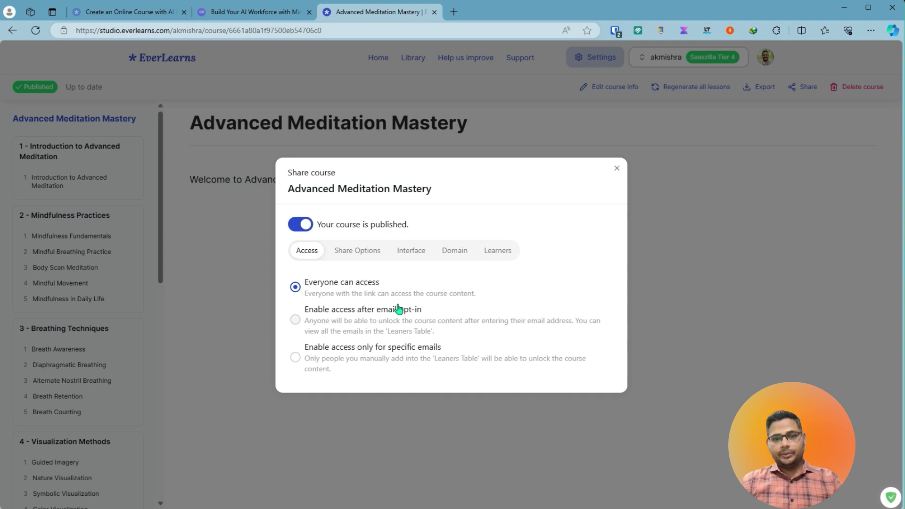
# Try the email opt-in and specific-emails access options, view the learners table, and set access back to everyone
pyautogui.click(293, 320)
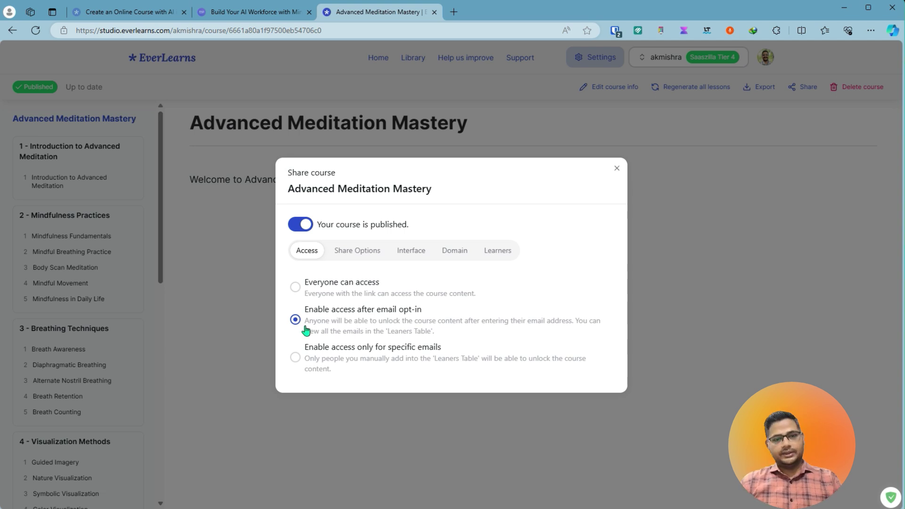
pyautogui.click(295, 358)
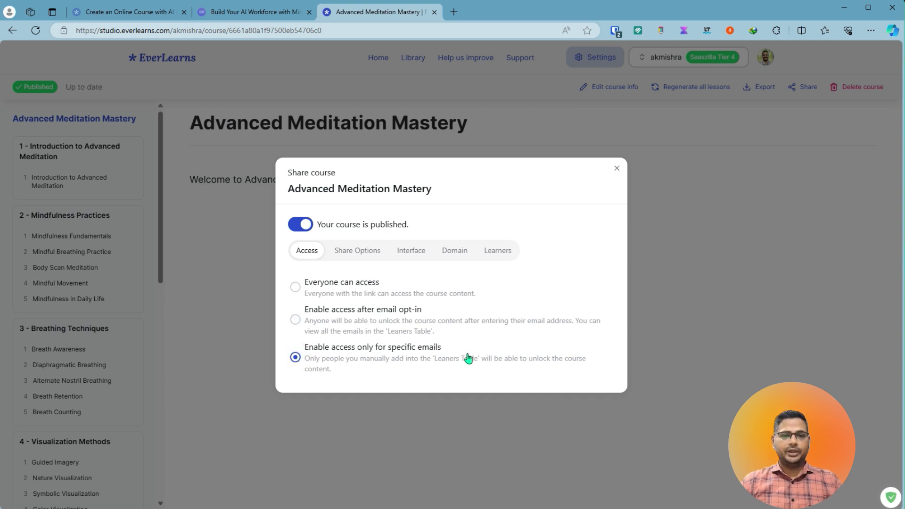
pyautogui.click(496, 251)
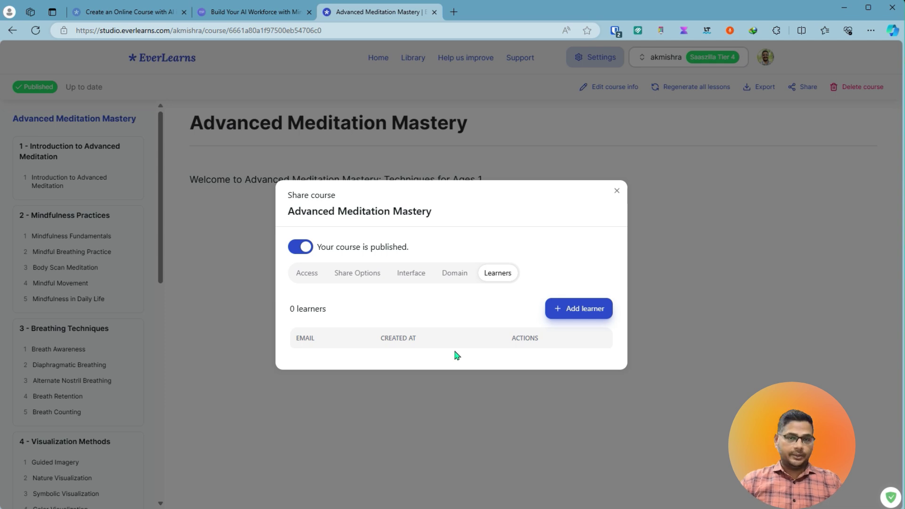
pyautogui.click(308, 278)
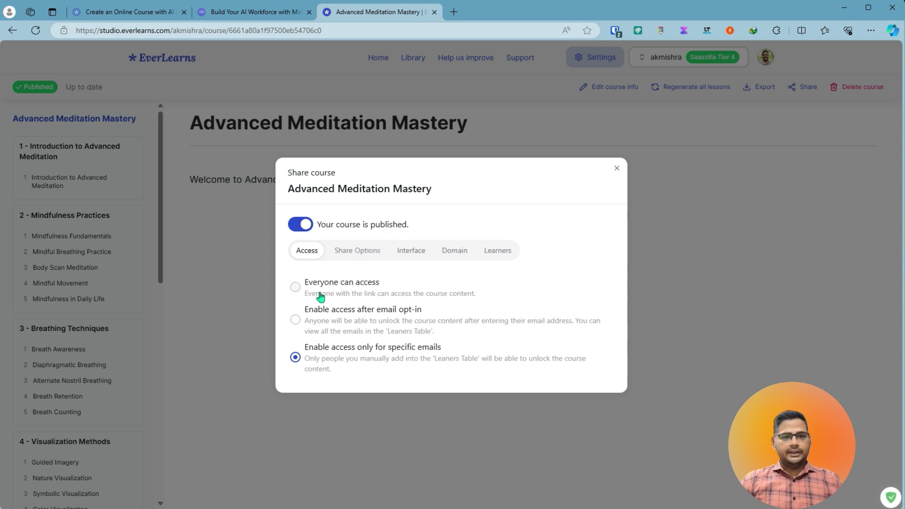
pyautogui.click(296, 286)
# View the share link and embed code, and turn off the Discover page feature, EverLearns logo and author info
pyautogui.click(368, 258)
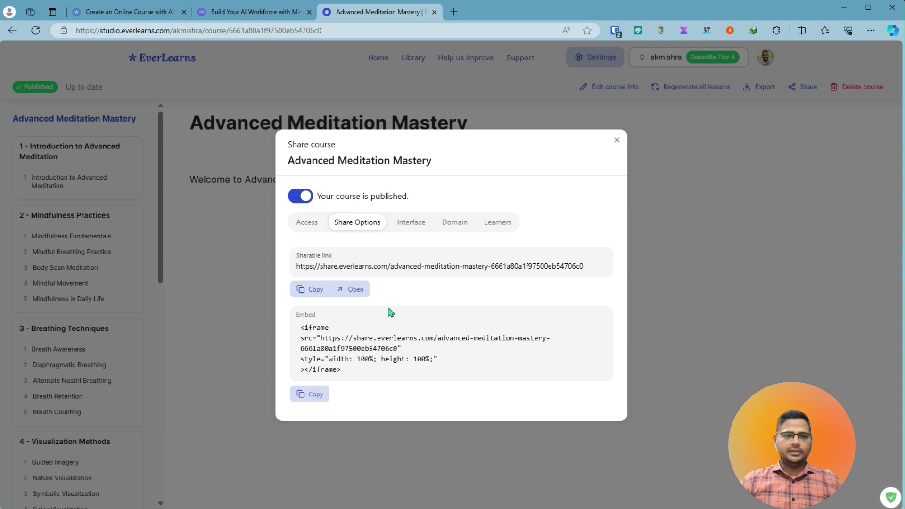
pyautogui.click(414, 223)
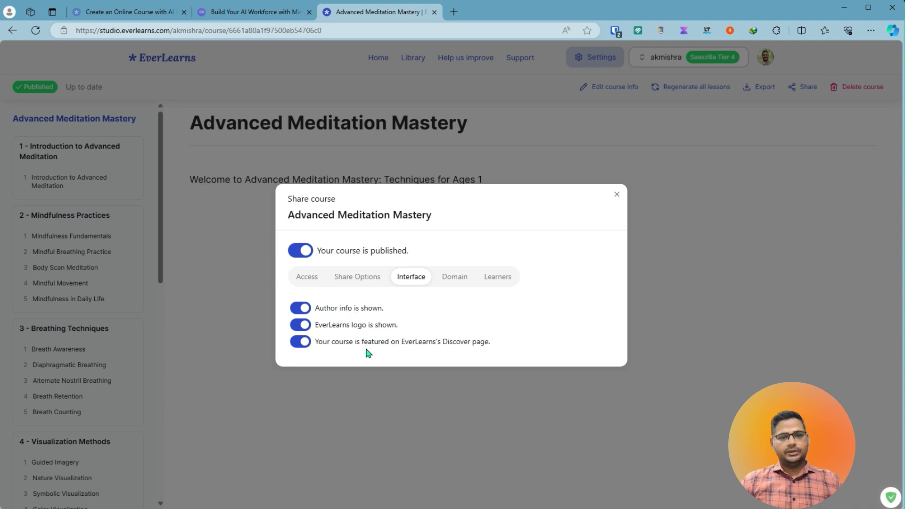
pyautogui.click(301, 344)
pyautogui.click(299, 325)
pyautogui.click(300, 309)
# Check the custom domain setting and enable course access only for specific emails
pyautogui.click(454, 281)
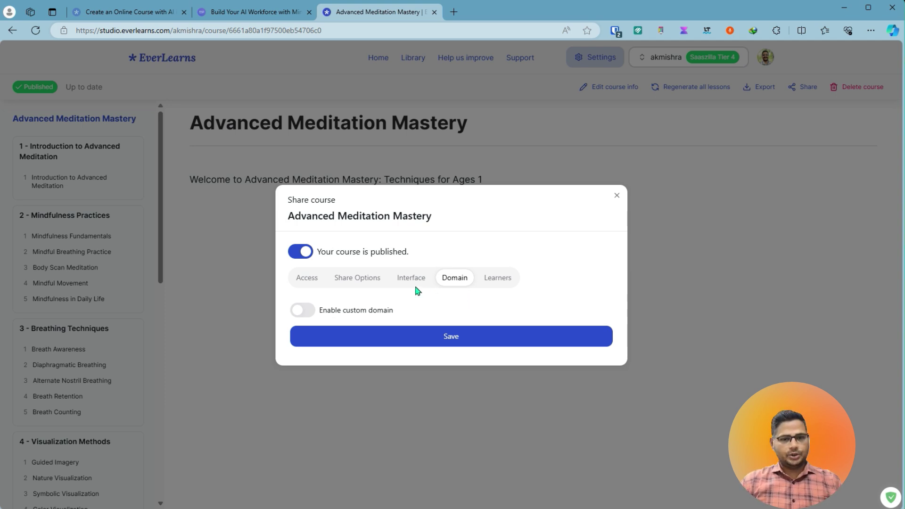
pyautogui.click(307, 278)
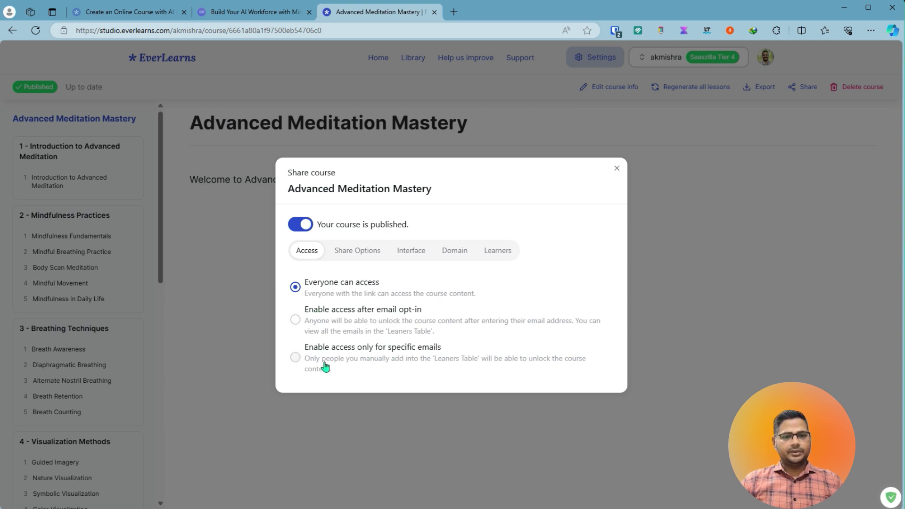
pyautogui.click(295, 359)
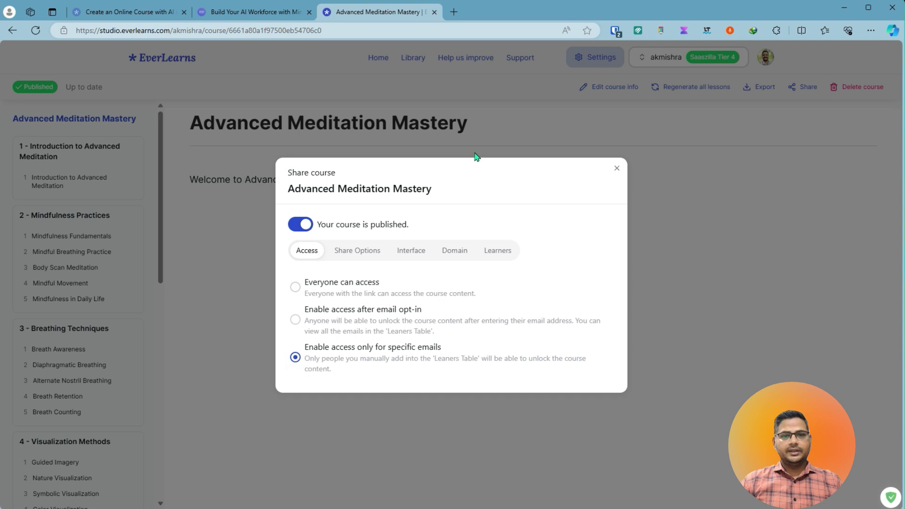
# Open the course's learners list, copy a disposable email address from Temp Mail in a new tab, and return to EverLearns
pyautogui.click(495, 253)
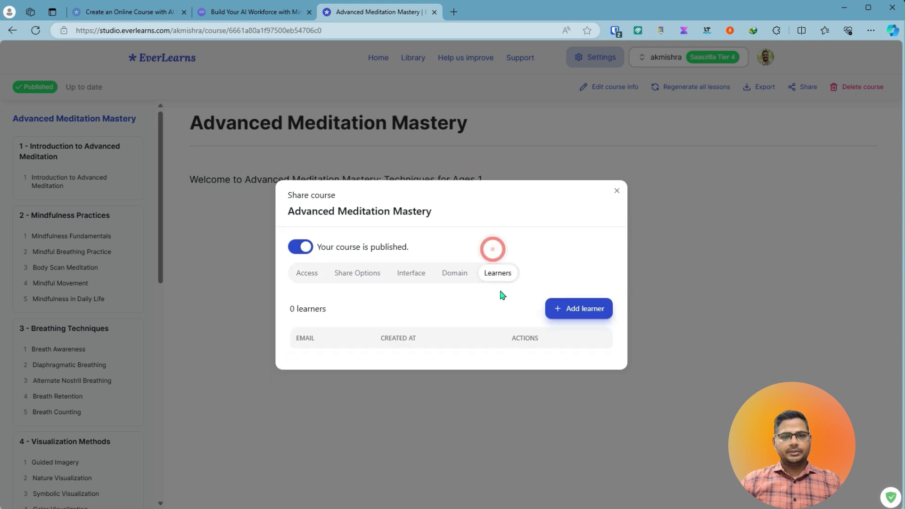
pyautogui.click(454, 12)
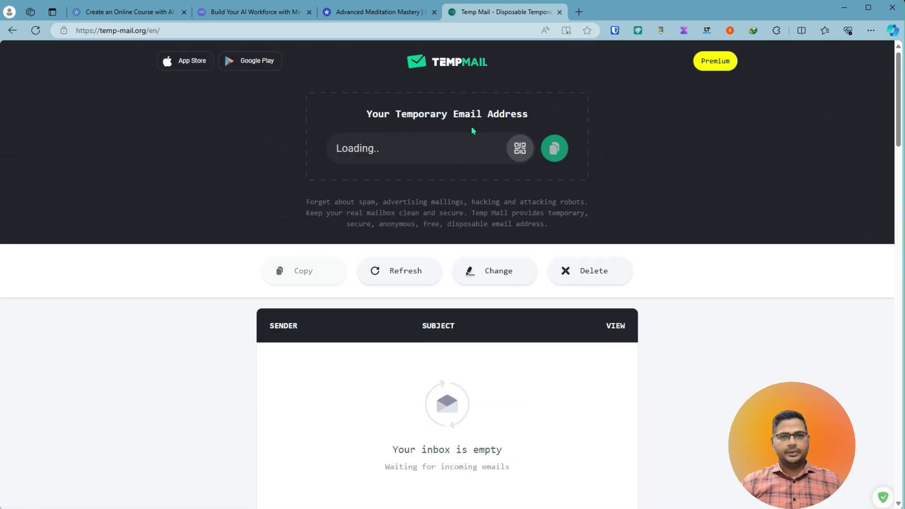
pyautogui.click(553, 150)
pyautogui.click(383, 13)
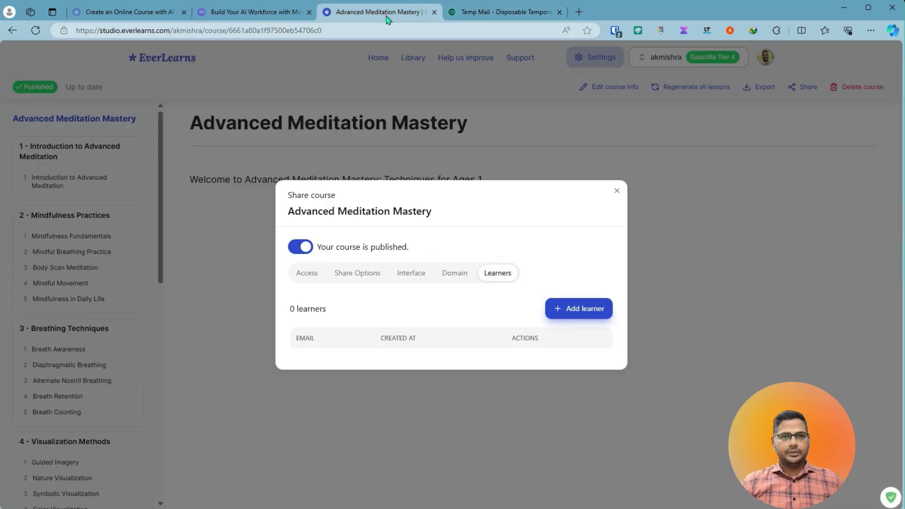
# Add a learner to the course using the copied disposable email address and send the invitation
pyautogui.click(574, 313)
pyautogui.rightClick(524, 349)
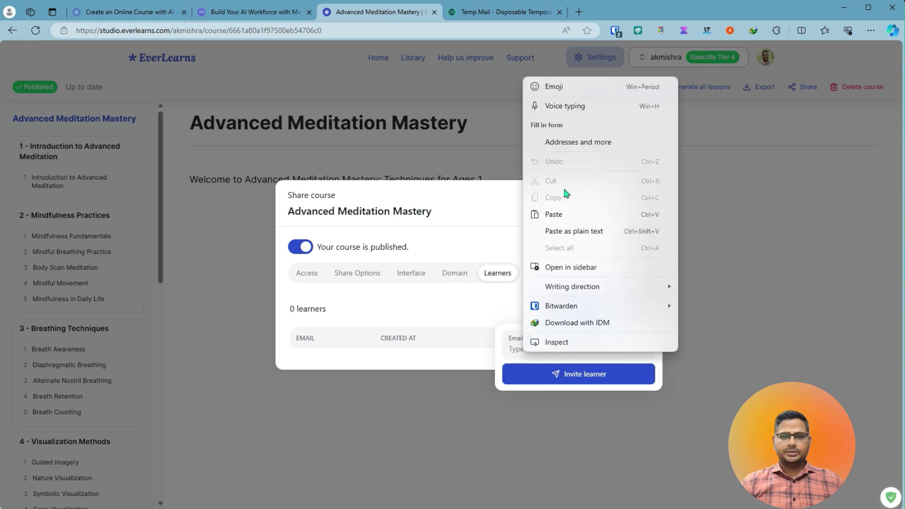
pyautogui.click(555, 214)
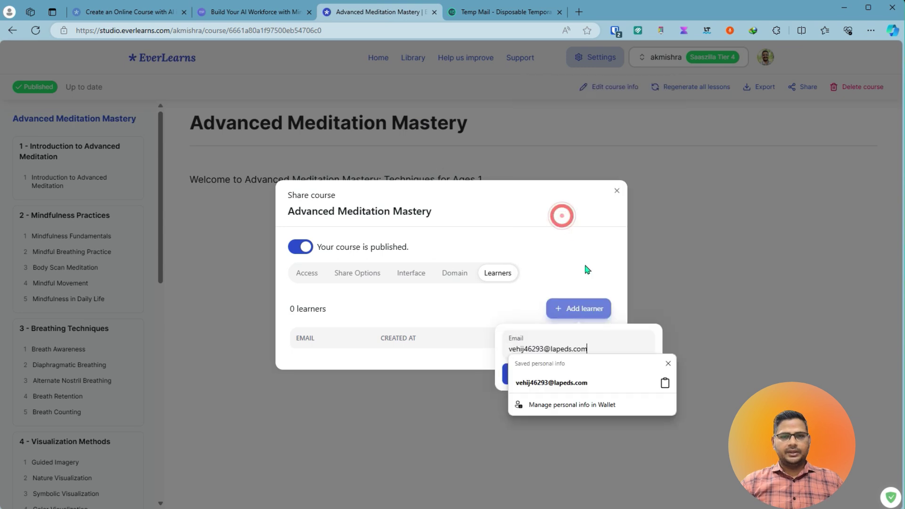
pyautogui.click(475, 351)
pyautogui.click(568, 309)
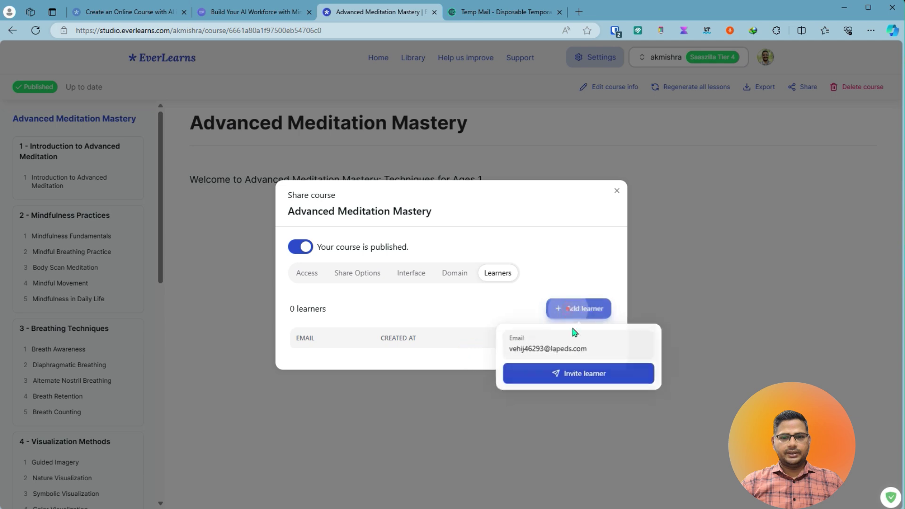
pyautogui.click(576, 374)
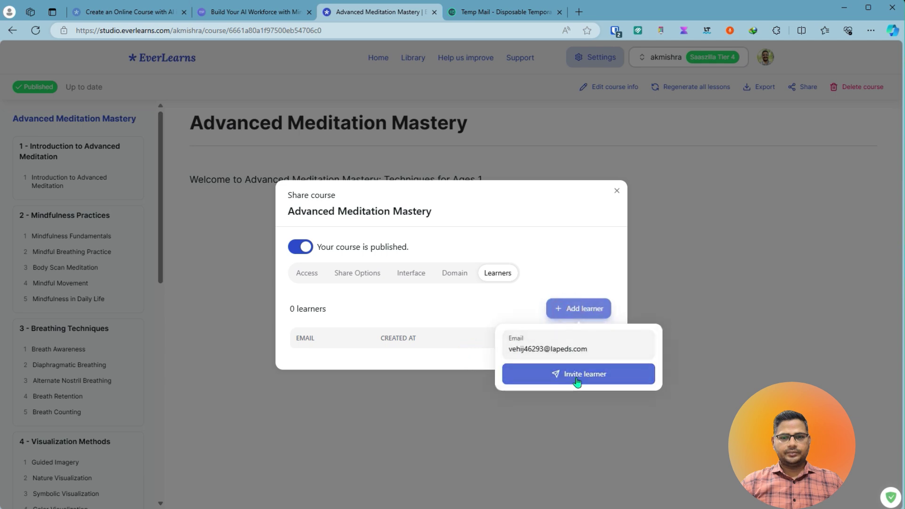
pyautogui.click(431, 368)
# Check the course's access setting, copy its sharable link and open that link in a new InPrivate window
pyautogui.click(307, 264)
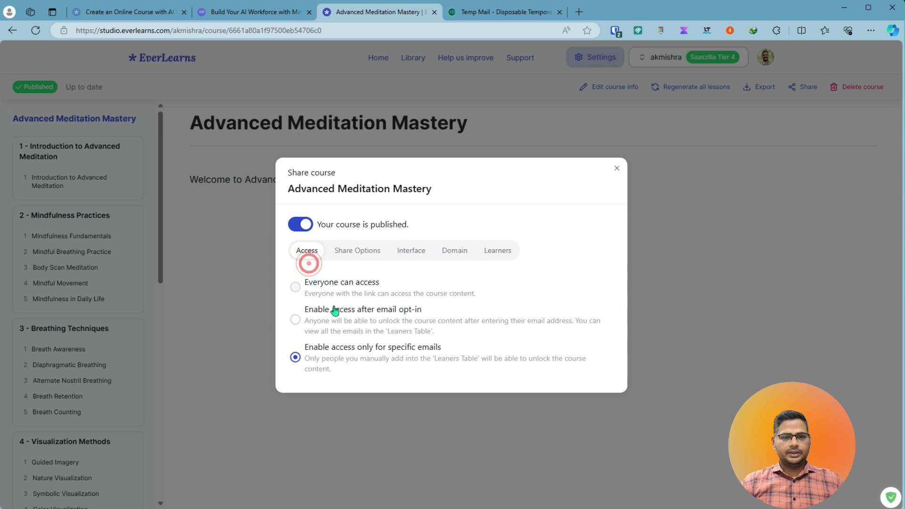
pyautogui.click(361, 254)
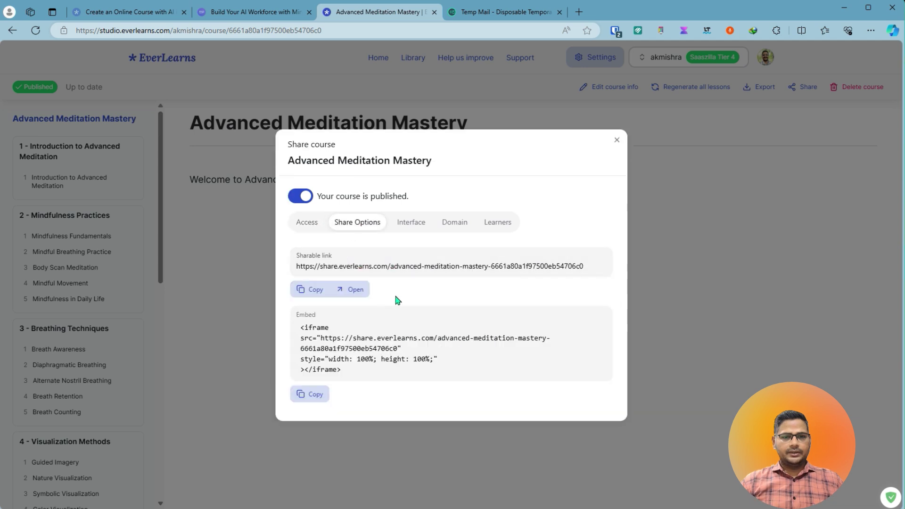
pyautogui.click(319, 295)
pyautogui.click(870, 30)
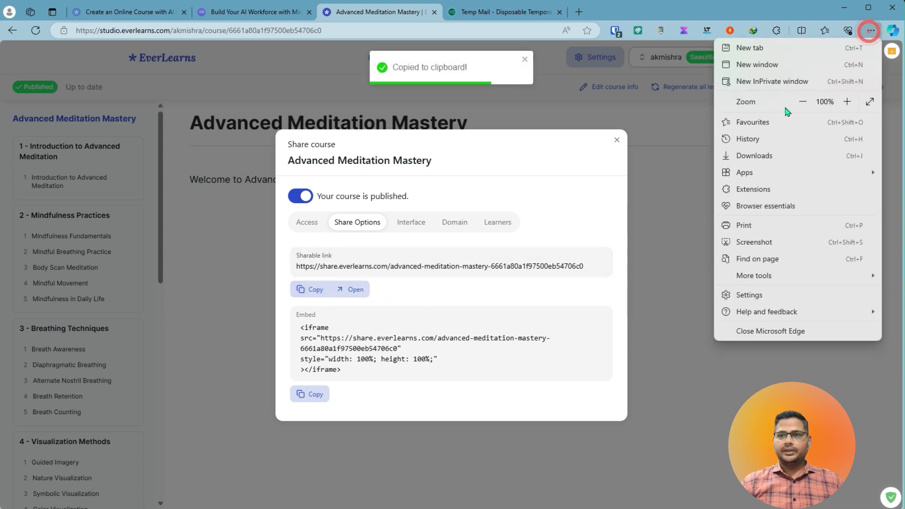
pyautogui.click(772, 81)
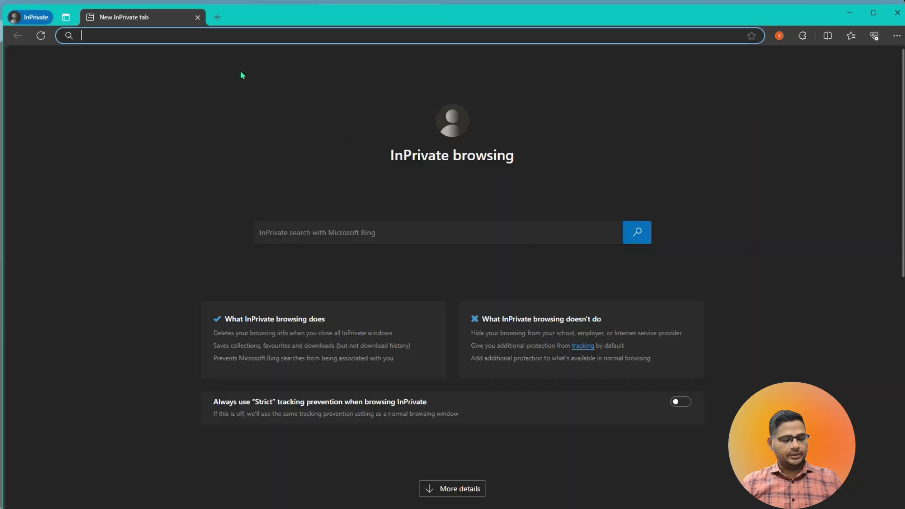
pyautogui.hotkey('ctrl', 'v')
pyautogui.press('Return')
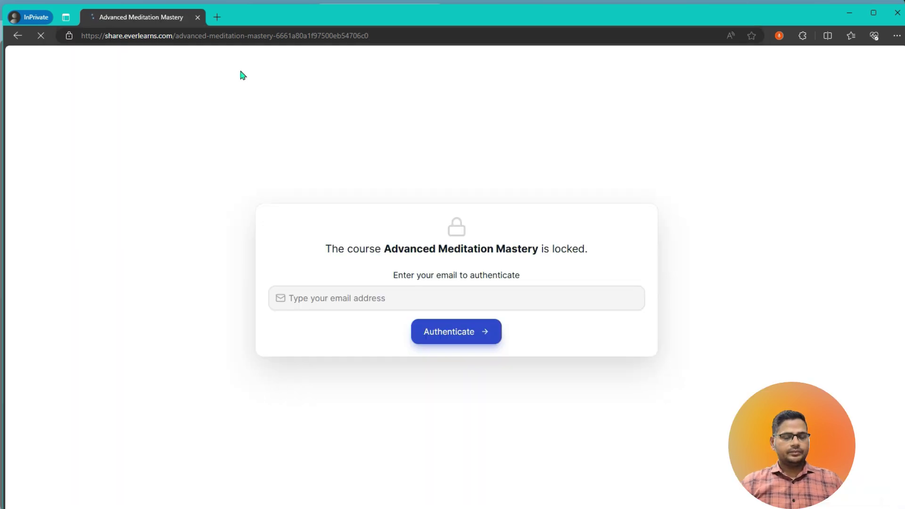
pyautogui.moveTo(326, 248); pyautogui.dragTo(578, 249)
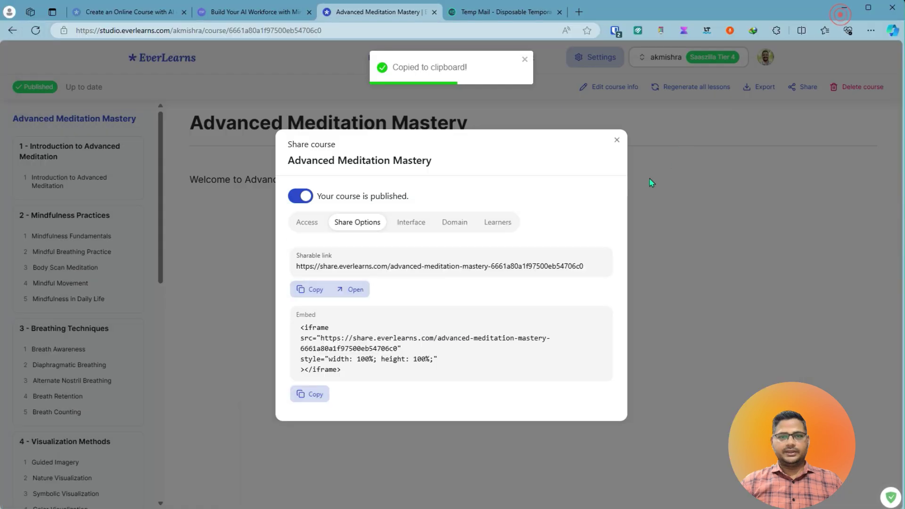
# Copy the invited learner's email from the learners list and authenticate with it on the locked course page in the InPrivate window
pyautogui.click(850, 10)
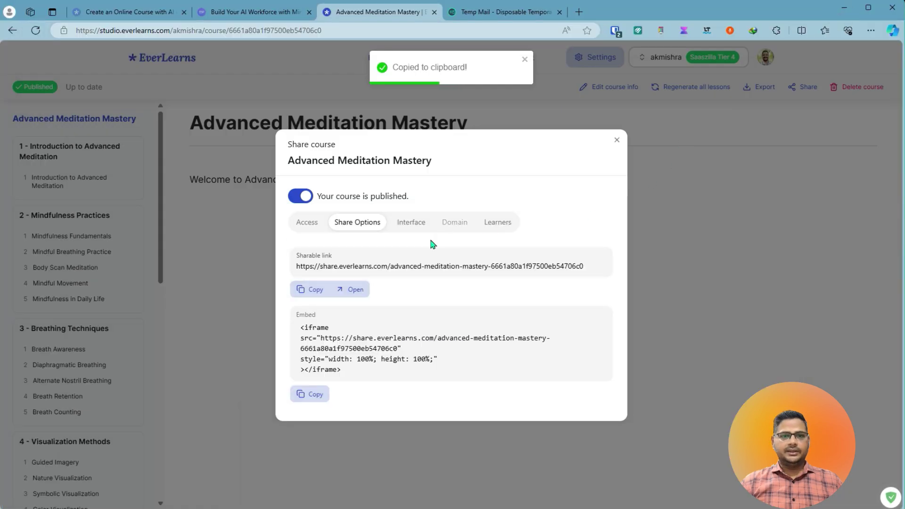
pyautogui.click(494, 225)
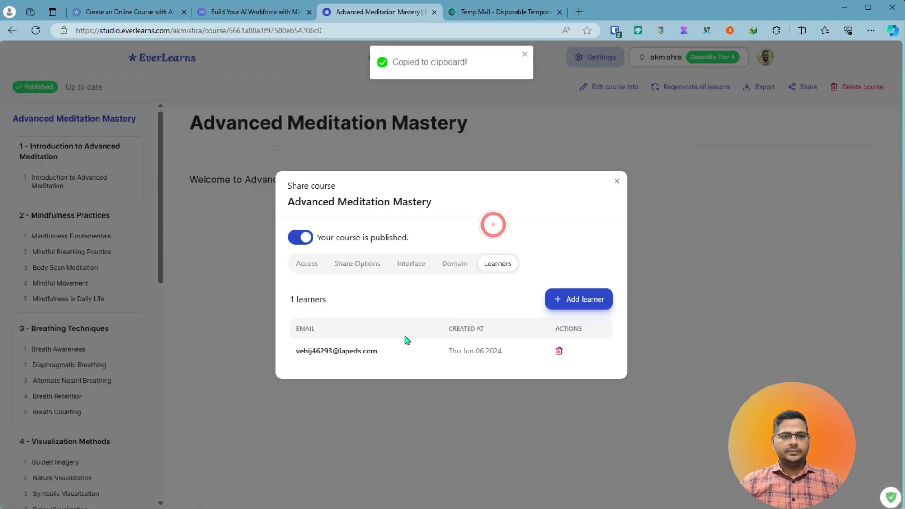
pyautogui.moveTo(380, 351); pyautogui.dragTo(292, 352)
pyautogui.hotkey('alt', 'Tab')
pyautogui.click(370, 298)
pyautogui.click(369, 298)
pyautogui.hotkey('ctrl', 'v')
pyautogui.click(467, 337)
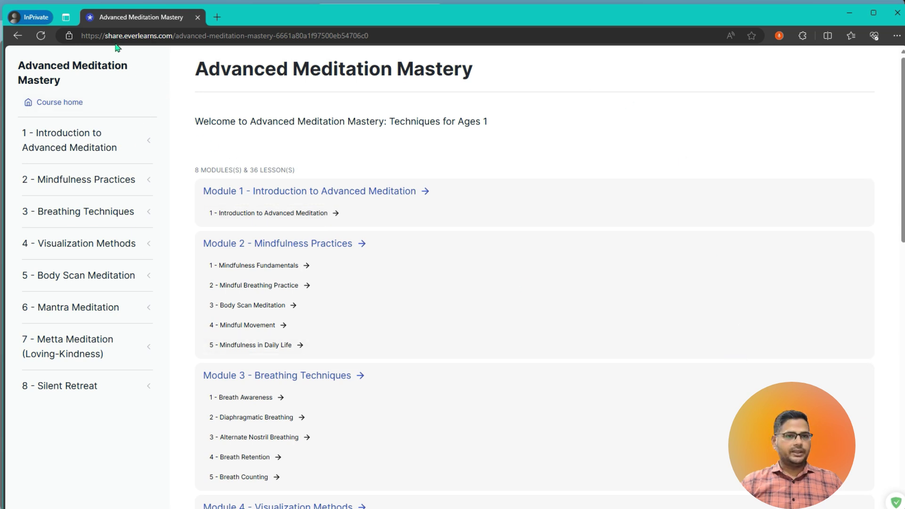
# Inspect the shared course's domain, and open the Mindfulness Fundamentals lesson to read it through to the FAQs
pyautogui.moveTo(108, 36); pyautogui.dragTo(169, 38)
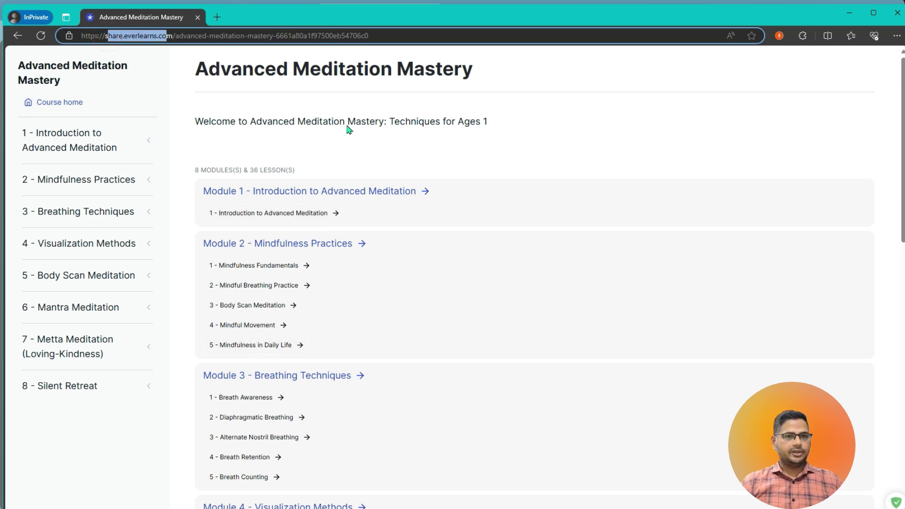
pyautogui.click(506, 182)
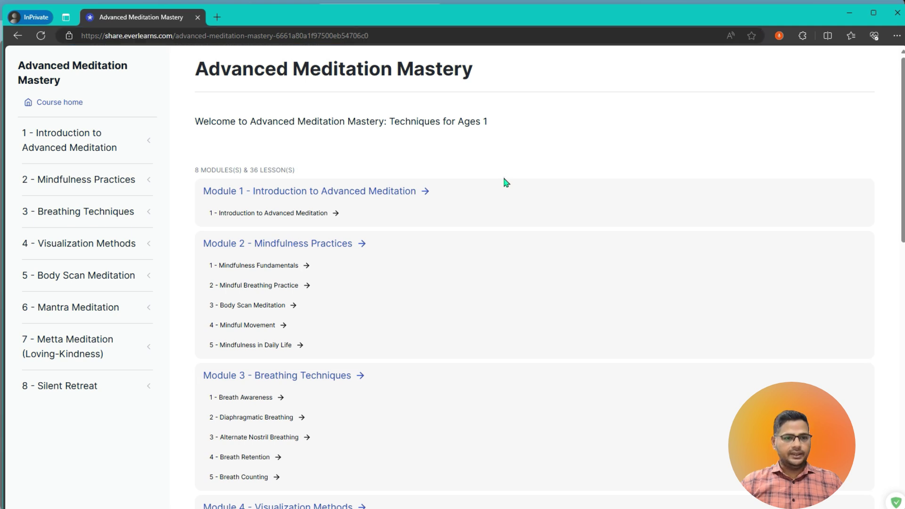
pyautogui.click(392, 272)
pyautogui.scroll(-3, 459, 293)
pyautogui.scroll(-15, 460, 297)
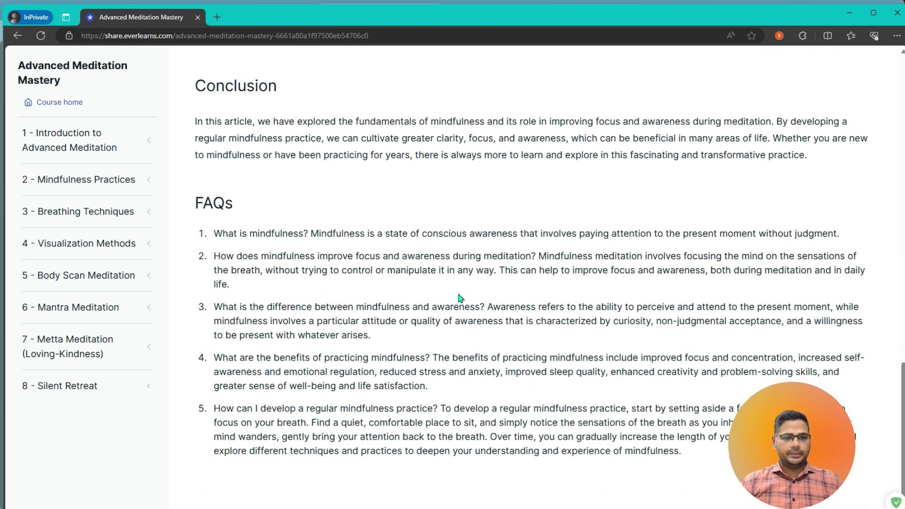
pyautogui.scroll(20, 459, 298)
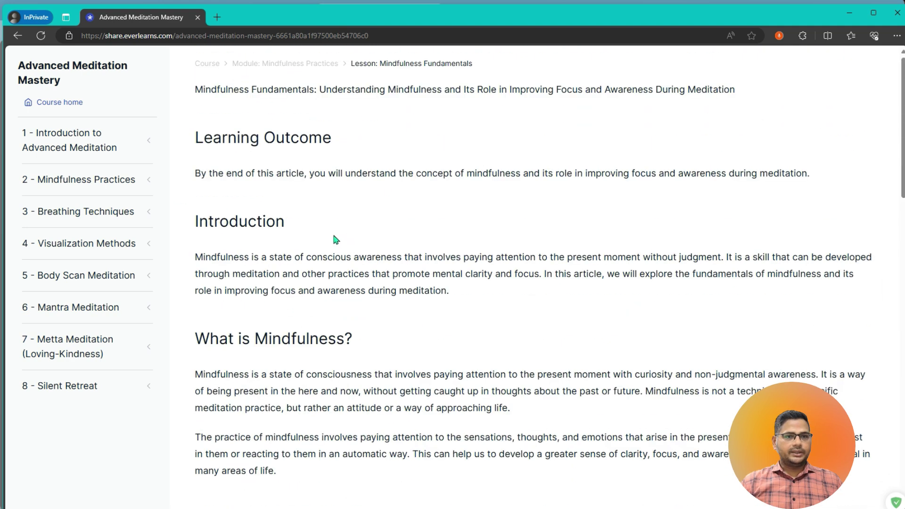
# Expand the first two modules and open the Mindful Movement lesson at its quiz
pyautogui.click(149, 146)
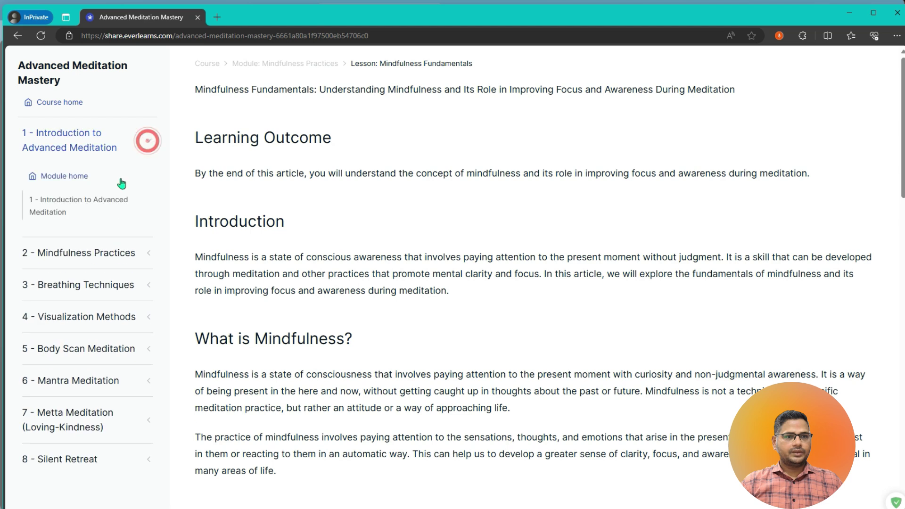
pyautogui.click(91, 252)
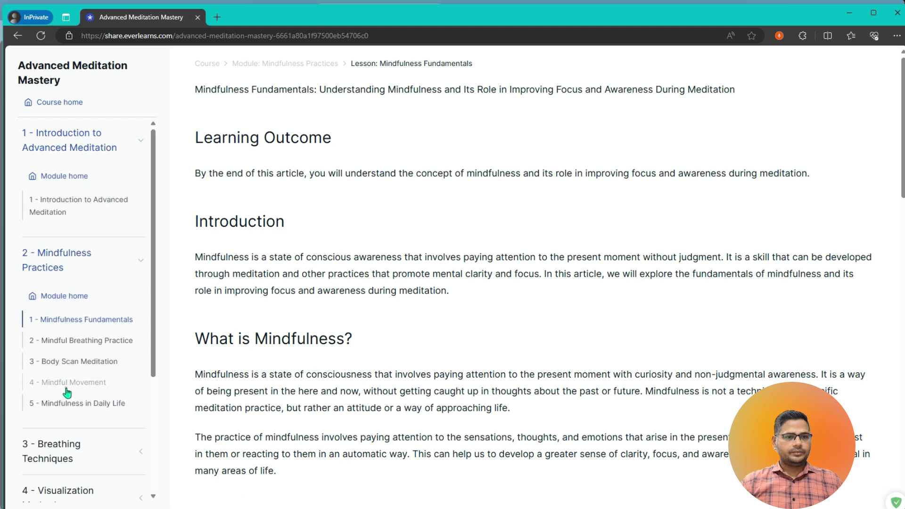
pyautogui.click(69, 382)
pyautogui.scroll(-15, 285, 377)
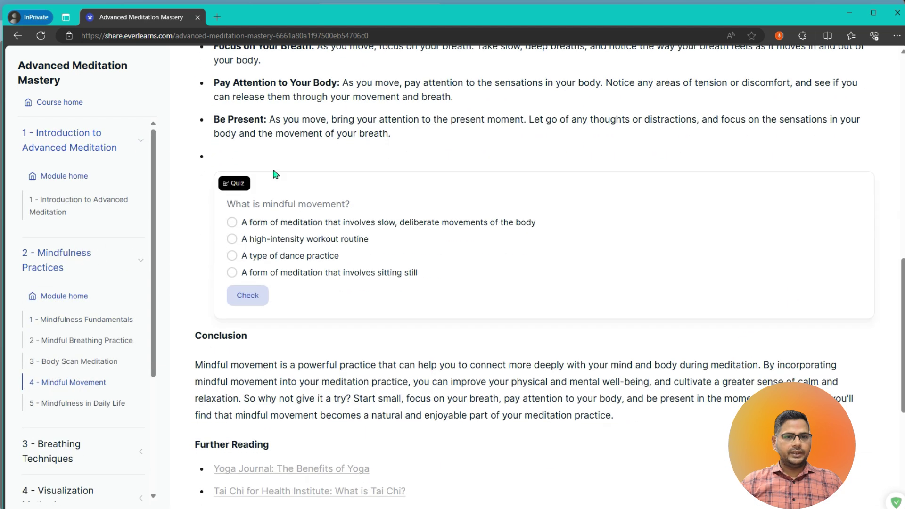
# Check the quiz answer "A type of dance practice", reset the quiz, and check the answer about slow, deliberate movements of the body
pyautogui.click(235, 258)
pyautogui.click(246, 295)
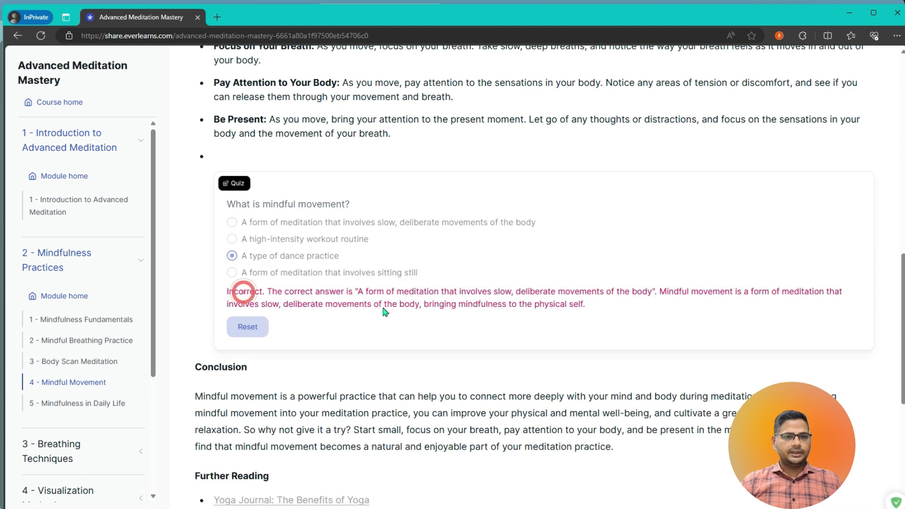
pyautogui.click(243, 322)
pyautogui.click(232, 222)
pyautogui.click(255, 295)
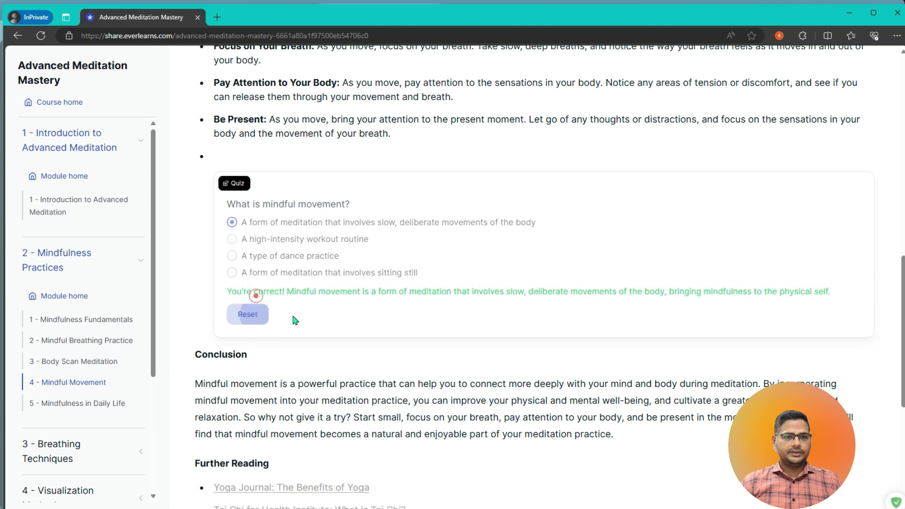
pyautogui.scroll(-6, 382, 319)
pyautogui.scroll(15, 420, 335)
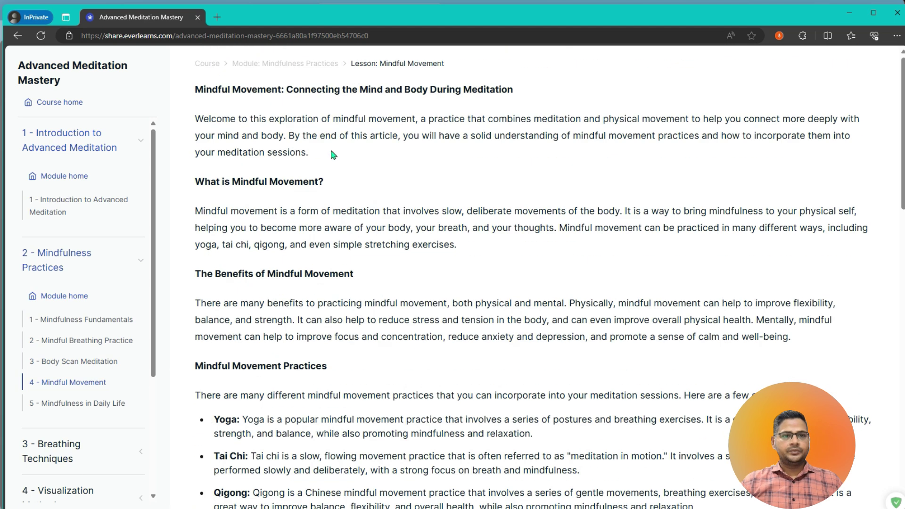
# Close the InPrivate window, enable the custom domain learn.akreviews.in for the course with the pathname "meditation", and save
pyautogui.click(897, 12)
pyautogui.click(453, 263)
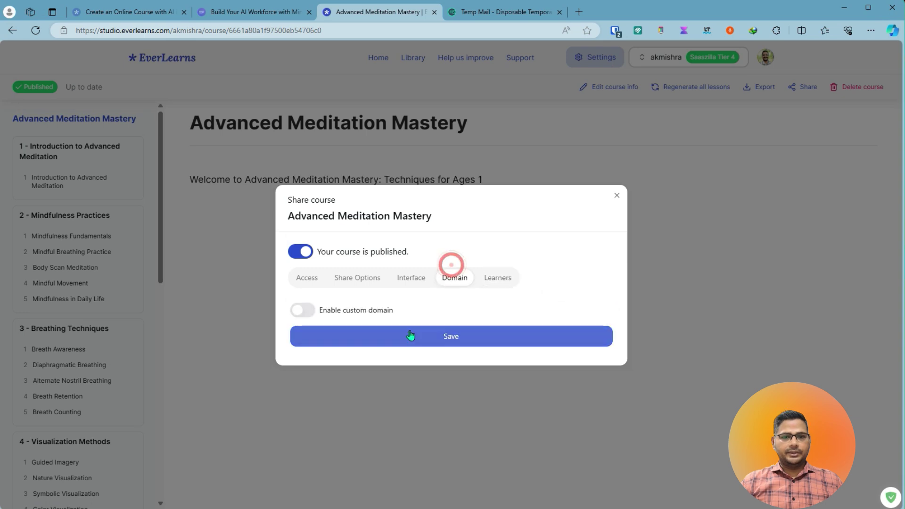
pyautogui.click(304, 310)
pyautogui.click(375, 330)
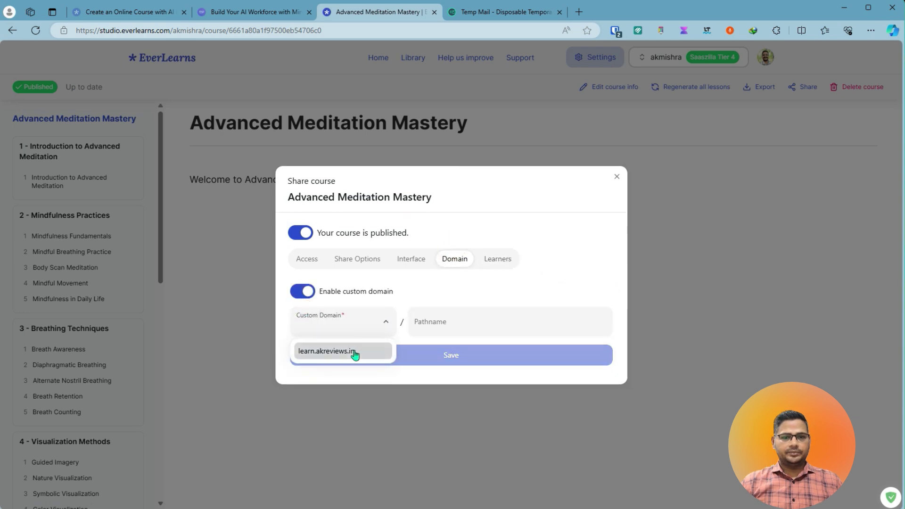
pyautogui.click(356, 352)
pyautogui.click(455, 317)
pyautogui.write('m')
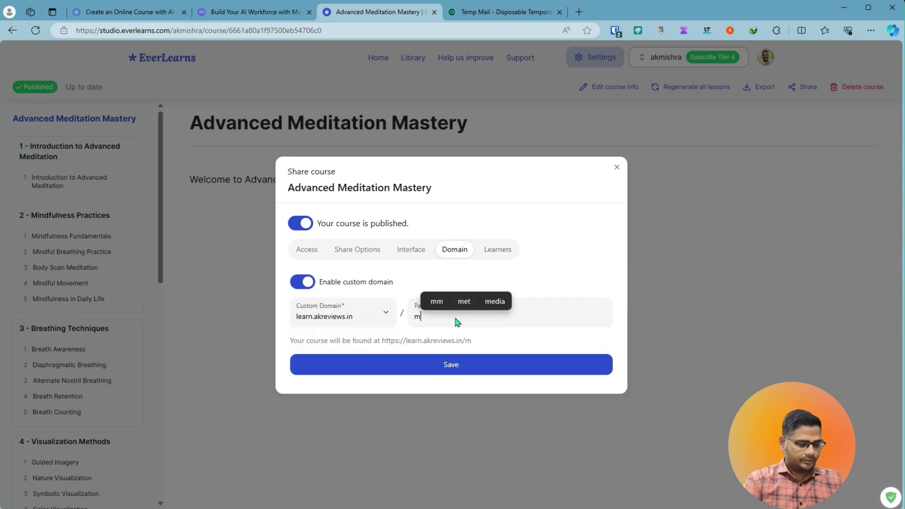
pyautogui.write('editation')
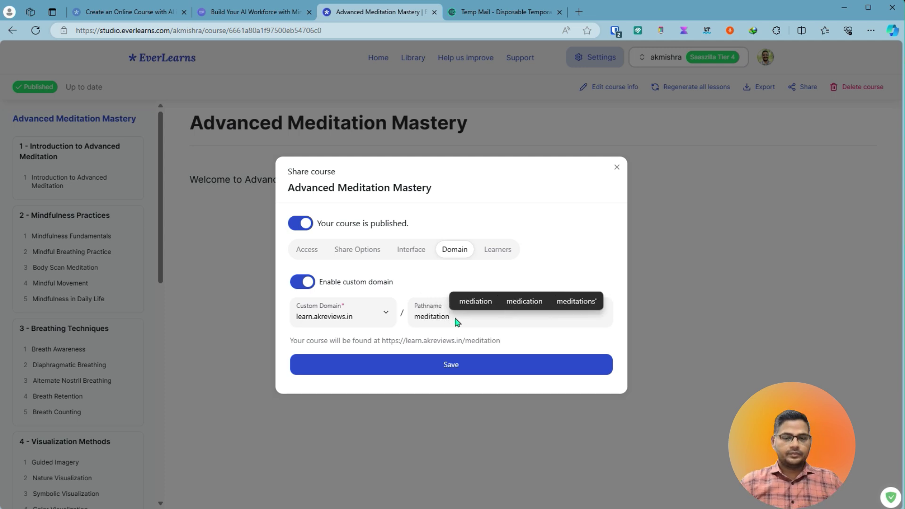
pyautogui.click(455, 366)
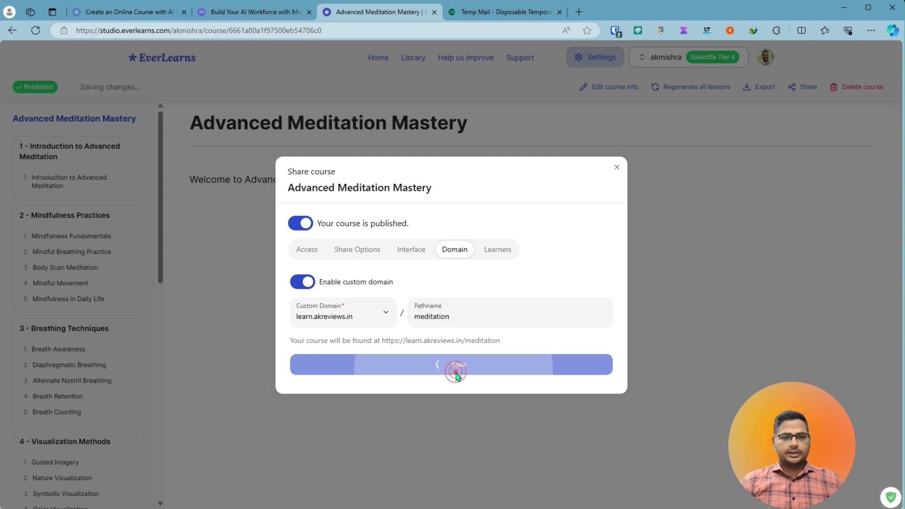
# Copy the course's custom-domain sharable link and open it in a new InPrivate window
pyautogui.click(356, 248)
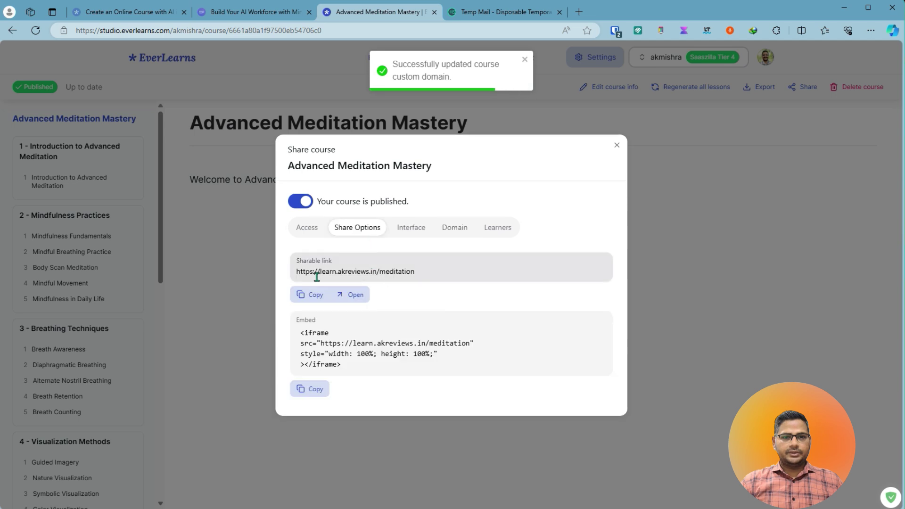
pyautogui.click(315, 295)
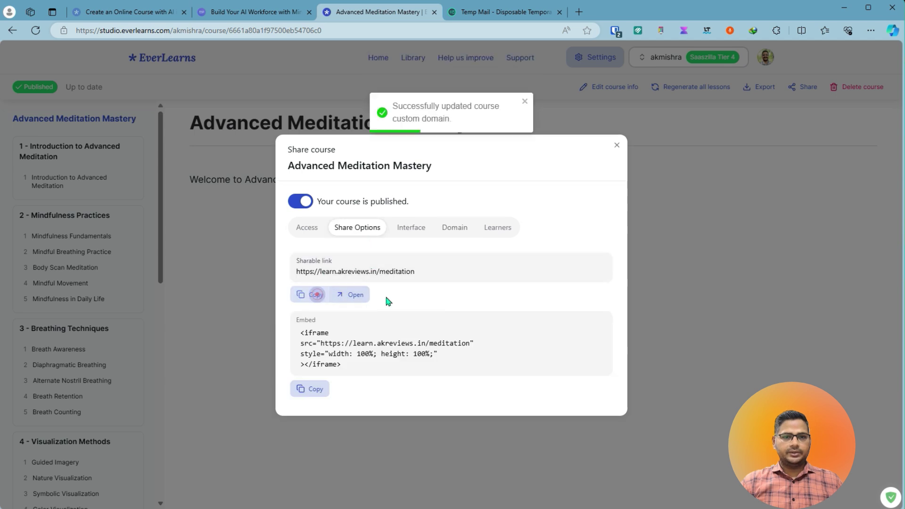
pyautogui.click(871, 31)
pyautogui.click(772, 81)
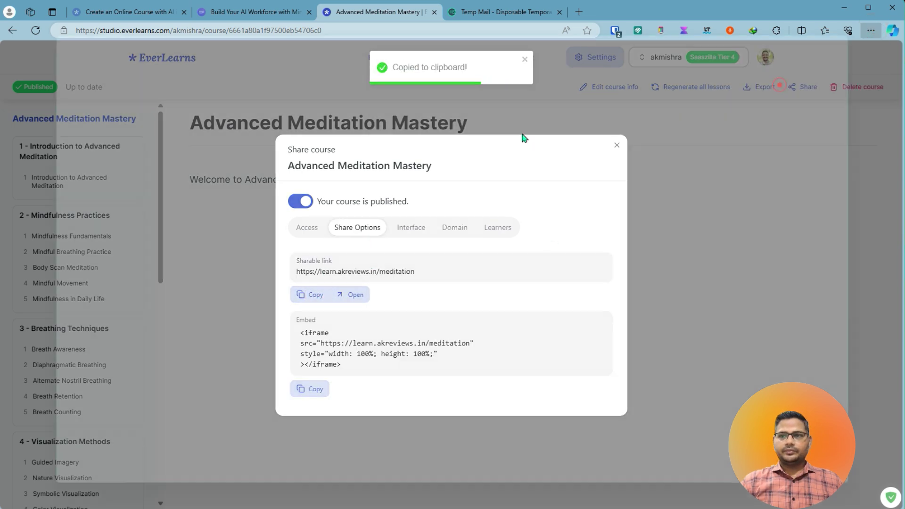
pyautogui.hotkey('ctrl', 'v')
pyautogui.press('Return')
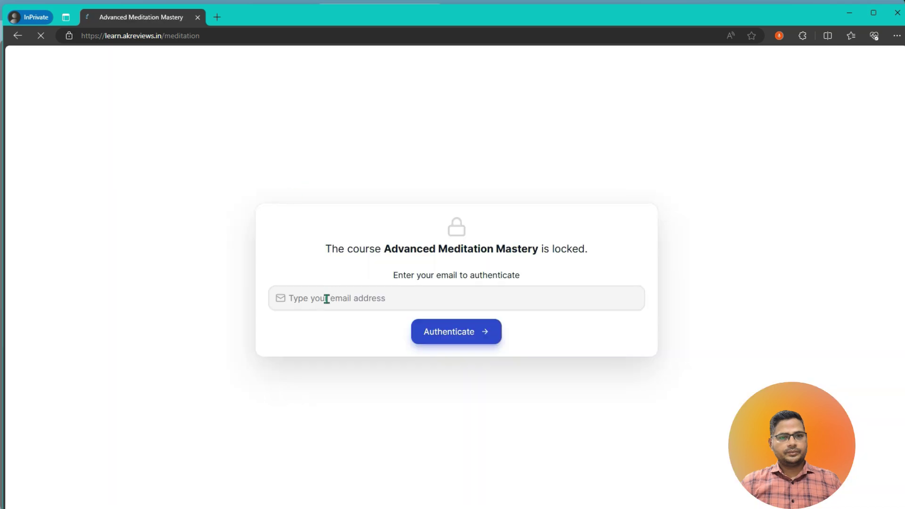
# Authenticate with the invited learner's email on the custom-domain course page and inspect the domain in its address
pyautogui.click(326, 299)
pyautogui.click(335, 438)
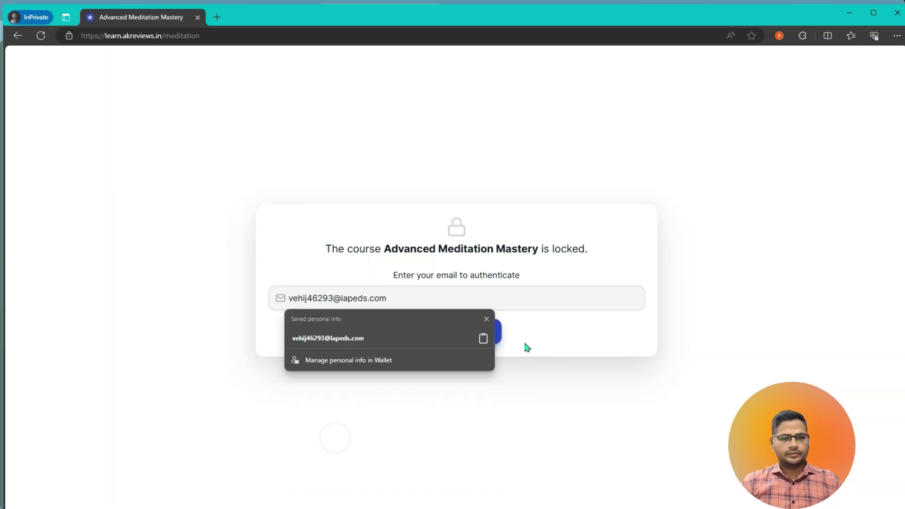
pyautogui.click(483, 335)
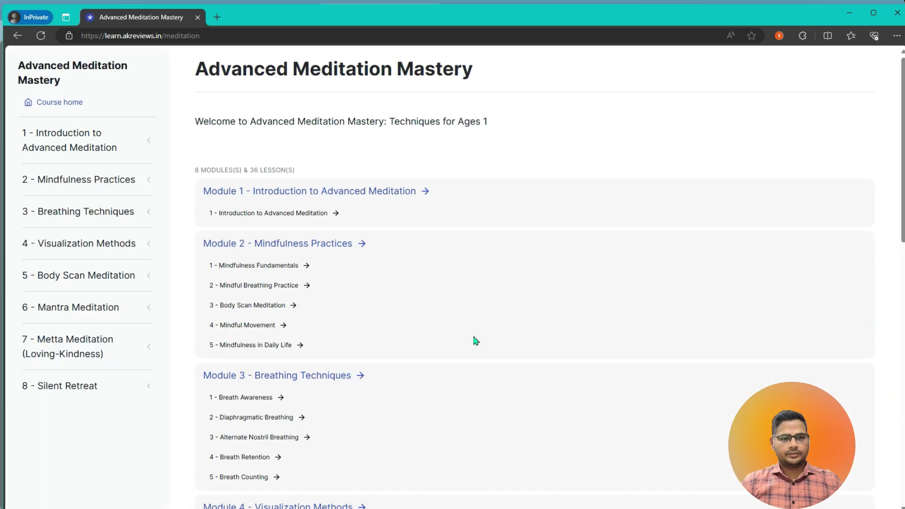
pyautogui.moveTo(107, 35); pyautogui.dragTo(165, 41)
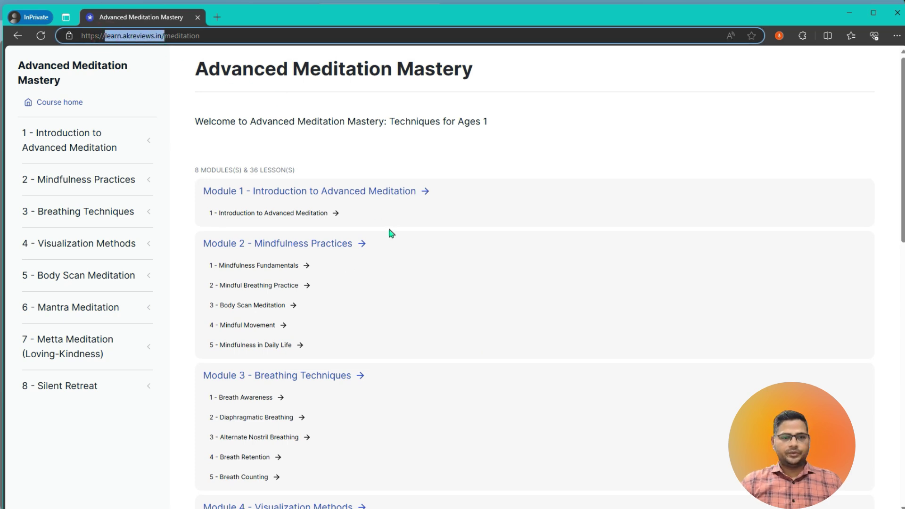
# Close the InPrivate window, disable the custom domain for the course, and save the domain setting
pyautogui.click(897, 13)
pyautogui.click(300, 281)
pyautogui.click(419, 346)
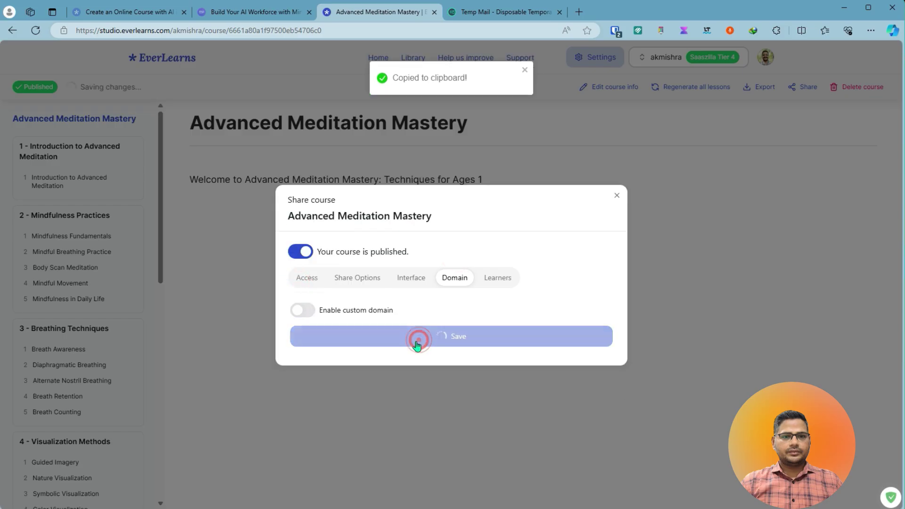
# Copy the course's default share.everlearns.com link, open it in a new InPrivate window and browse the course's module list
pyautogui.click(312, 279)
pyautogui.click(355, 250)
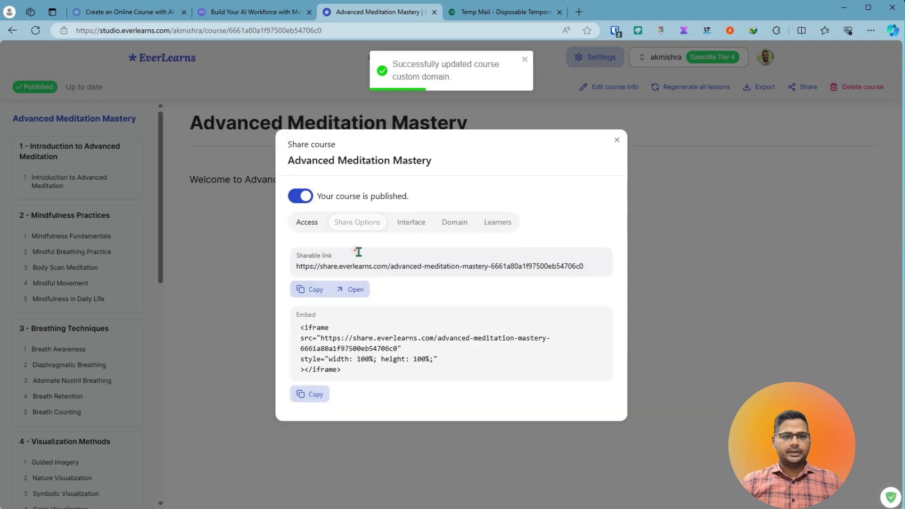
pyautogui.click(327, 291)
pyautogui.click(870, 31)
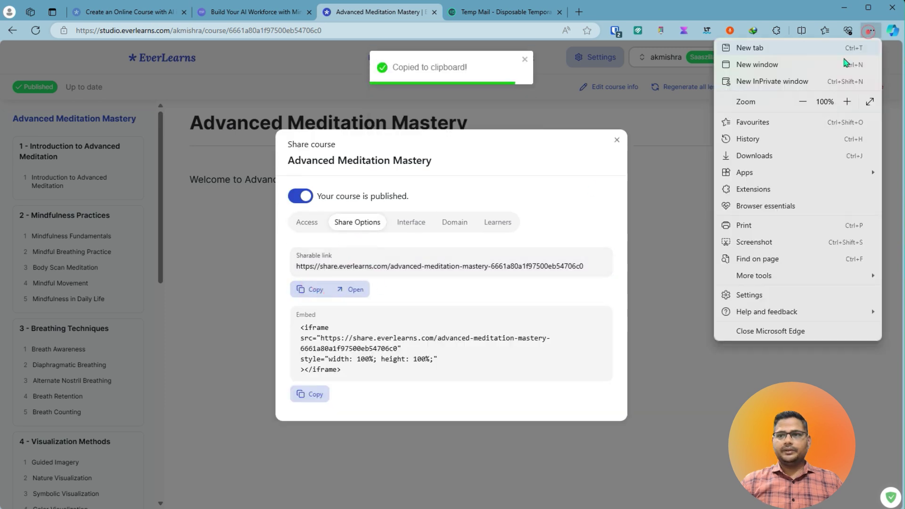
pyautogui.click(773, 82)
pyautogui.hotkey('ctrl', 'v')
pyautogui.press('Return')
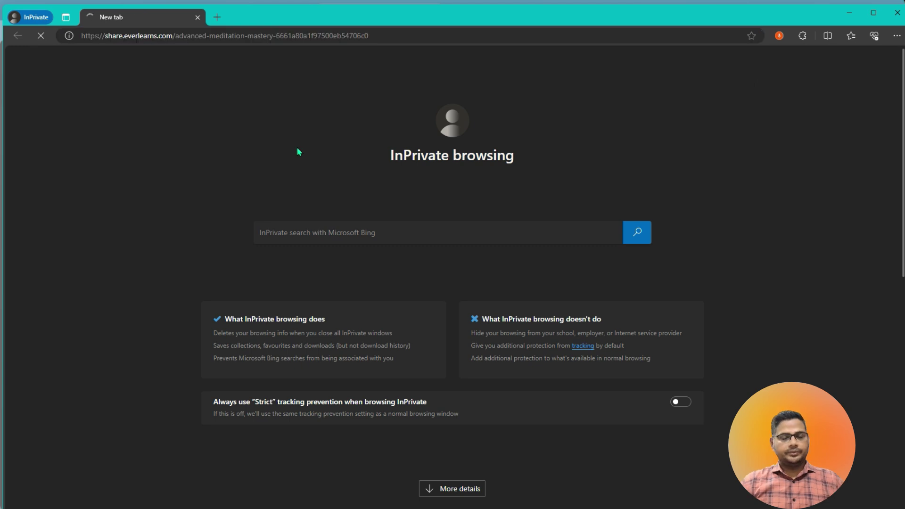
pyautogui.scroll(-5, 404, 222)
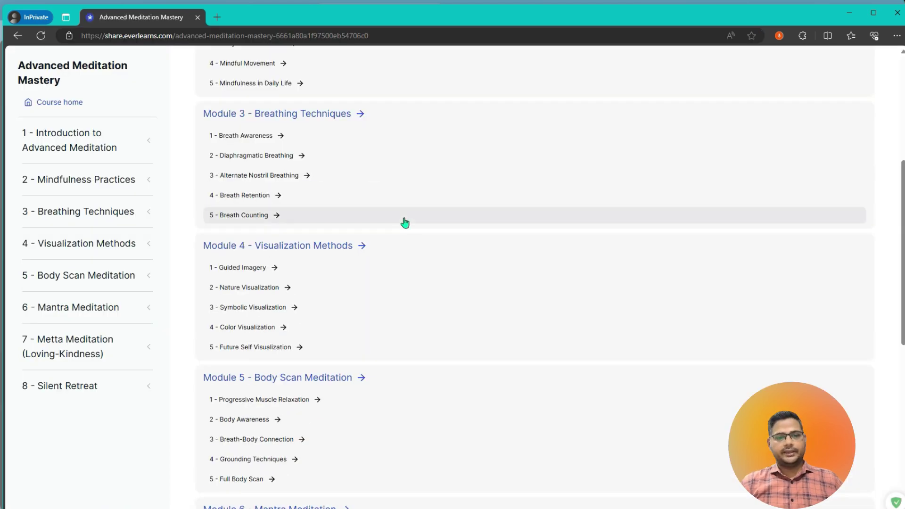
pyautogui.scroll(5, 404, 222)
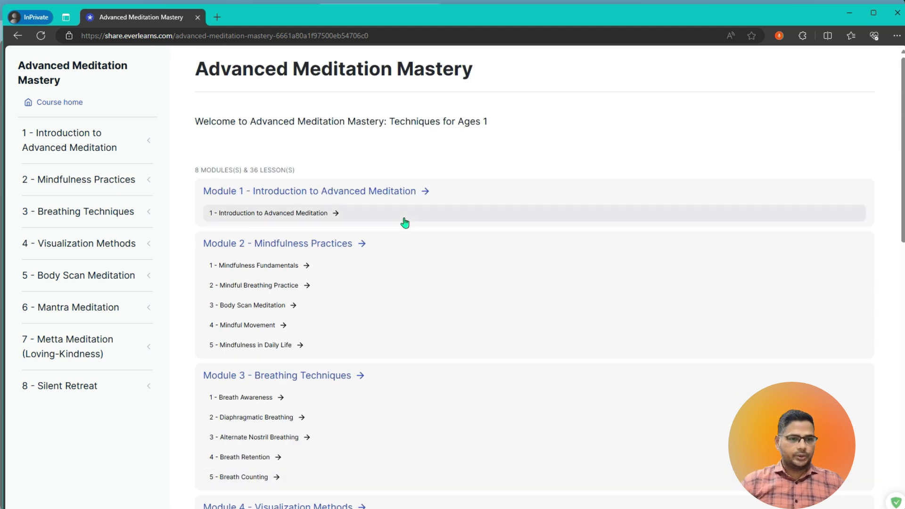
# Close the InPrivate window and the sharing dialog, and reopen Advanced Meditation Mastery from the list of courses
pyautogui.click(897, 12)
pyautogui.click(606, 156)
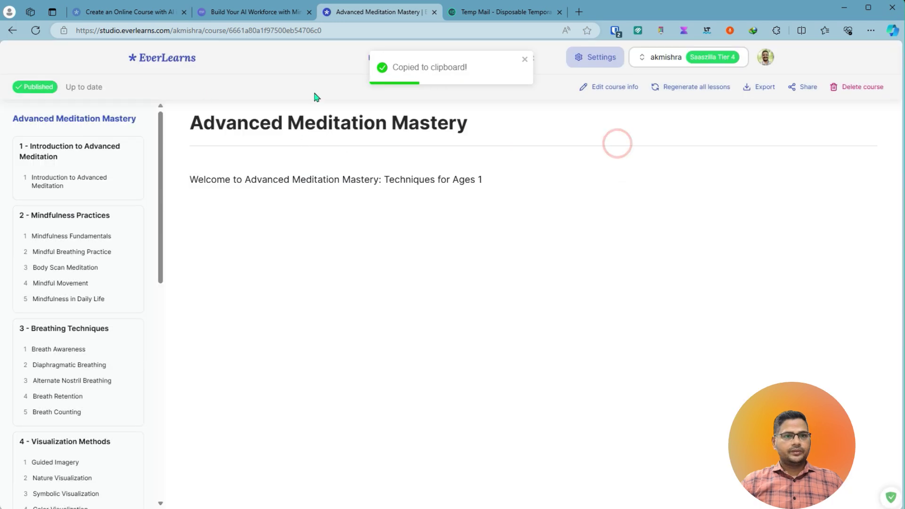
pyautogui.click(524, 59)
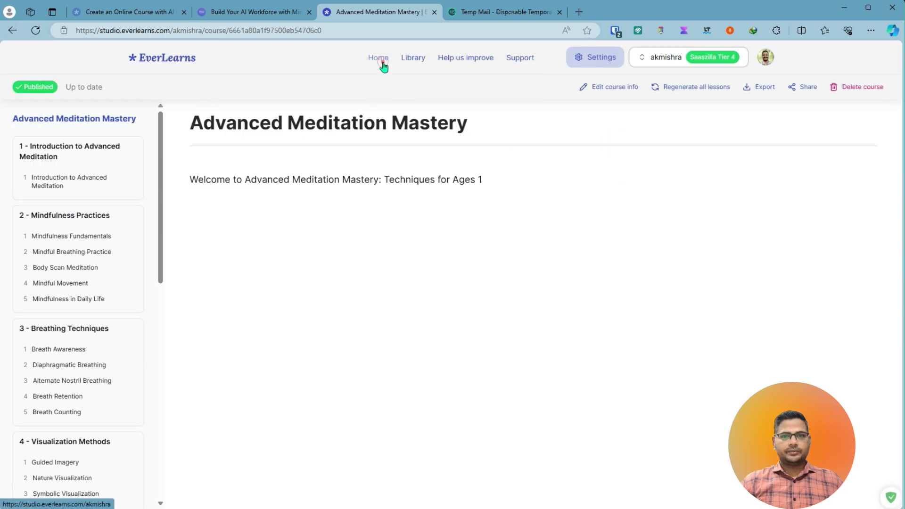
pyautogui.click(380, 59)
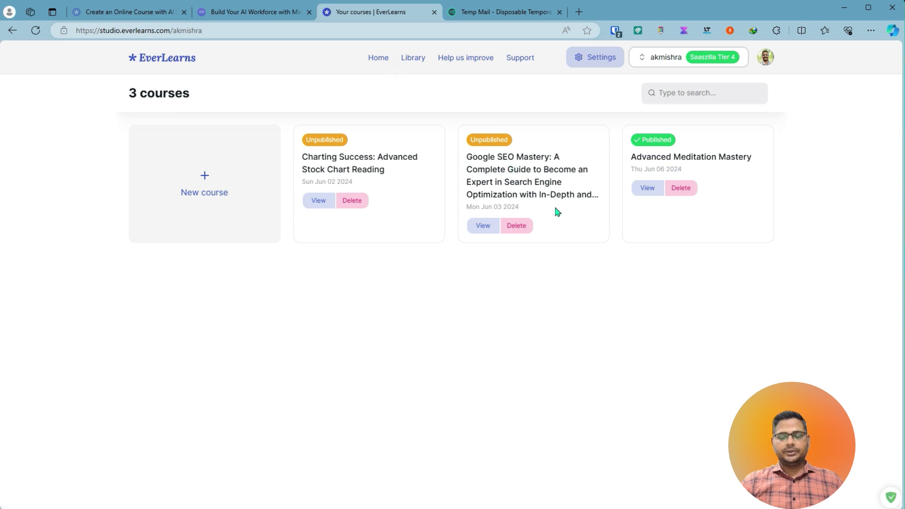
pyautogui.click(643, 186)
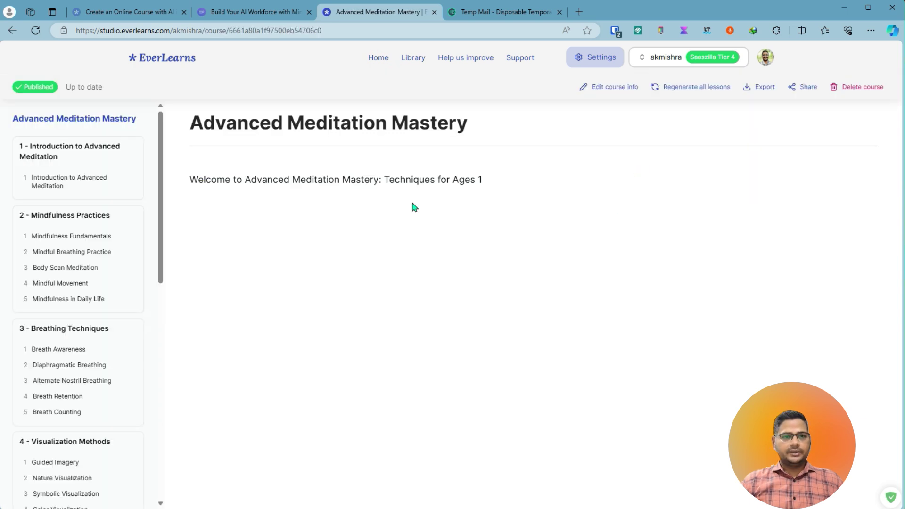
pyautogui.click(363, 15)
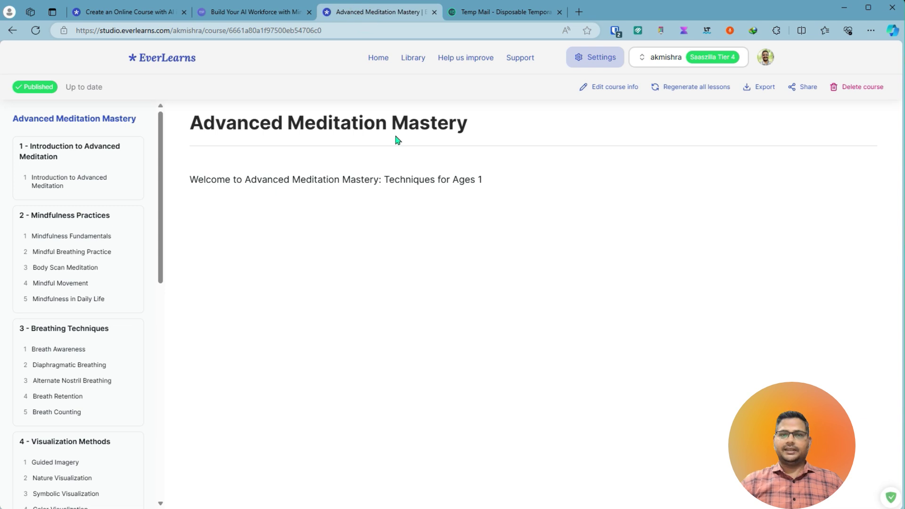
# Examine the Mindfulness Fundamentals lesson in the Mindfulness Practices module, including its Introduction paragraph and the course outline
pyautogui.click(93, 241)
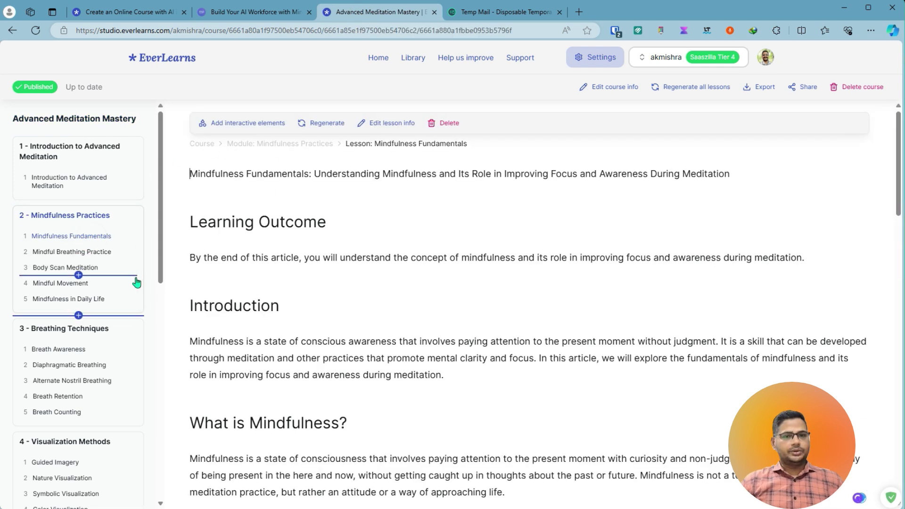
pyautogui.scroll(-9, 134, 278)
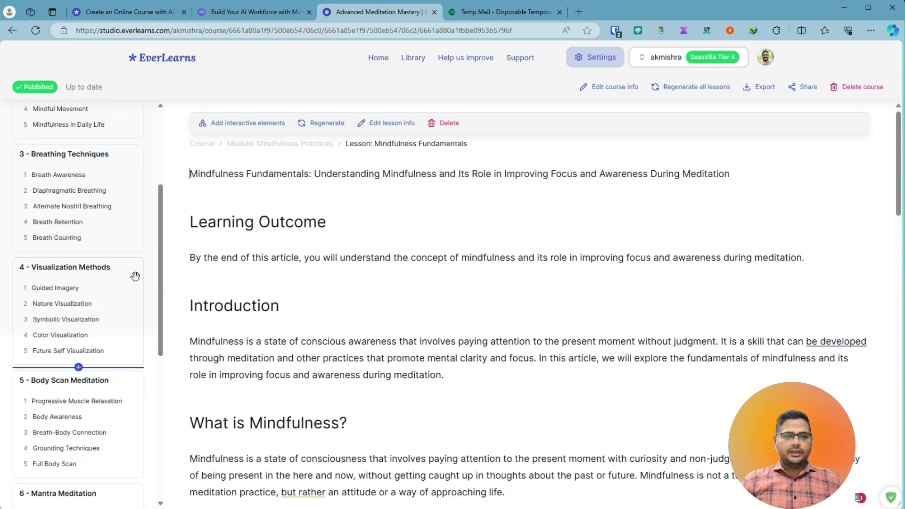
pyautogui.scroll(-3, 295, 302)
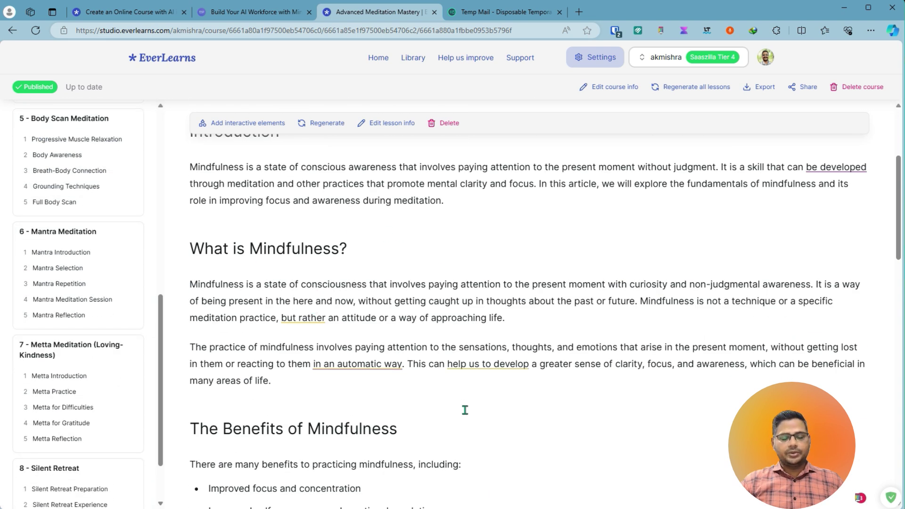
pyautogui.scroll(-2, 465, 410)
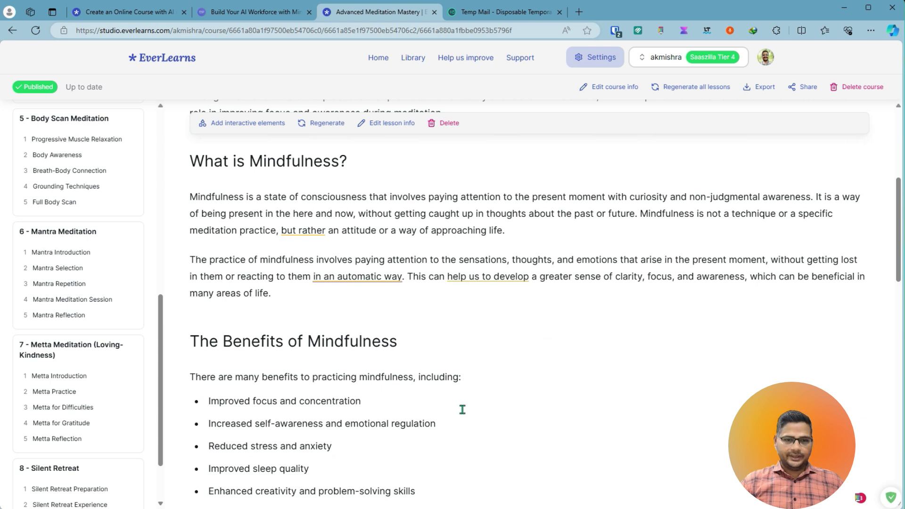
pyautogui.scroll(5, 396, 329)
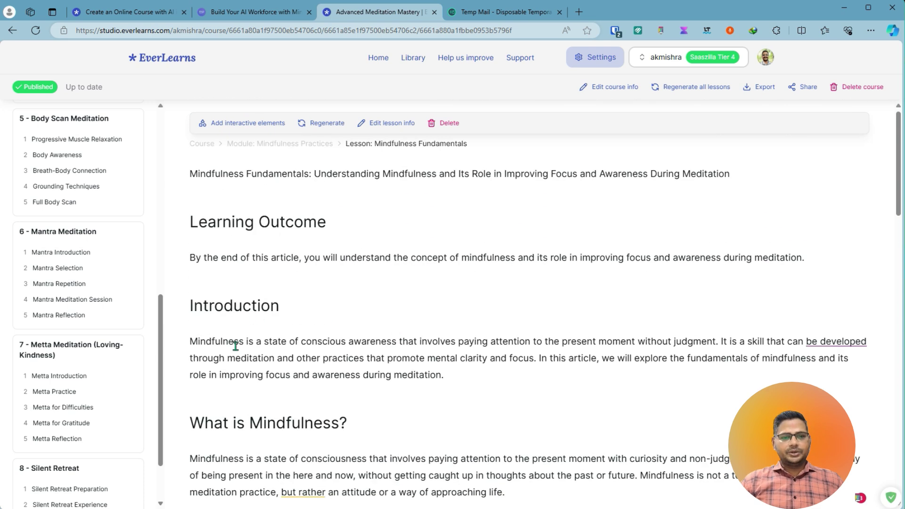
pyautogui.scroll(-2, 235, 346)
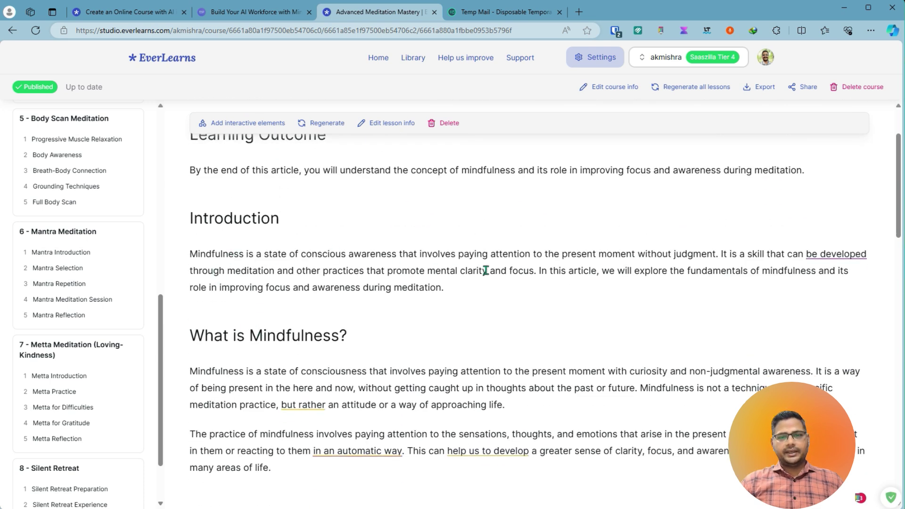
pyautogui.click(190, 252)
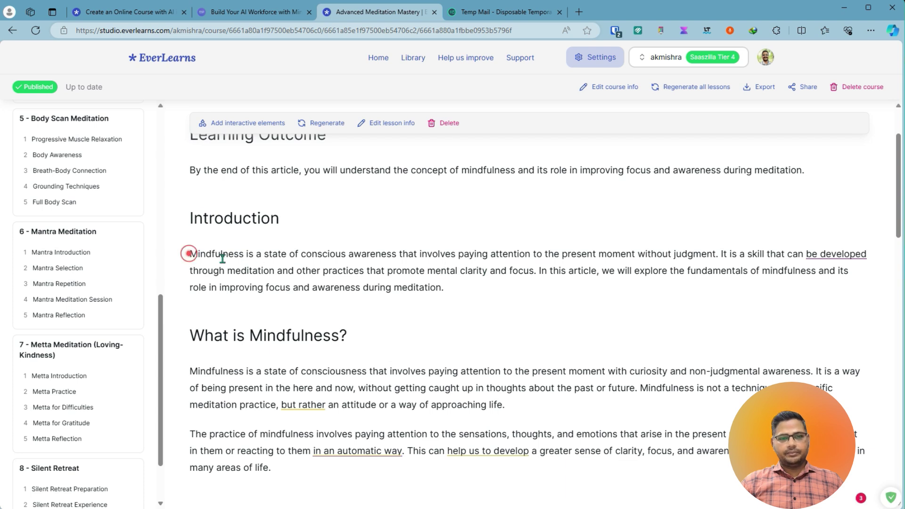
pyautogui.moveTo(443, 288); pyautogui.dragTo(178, 264)
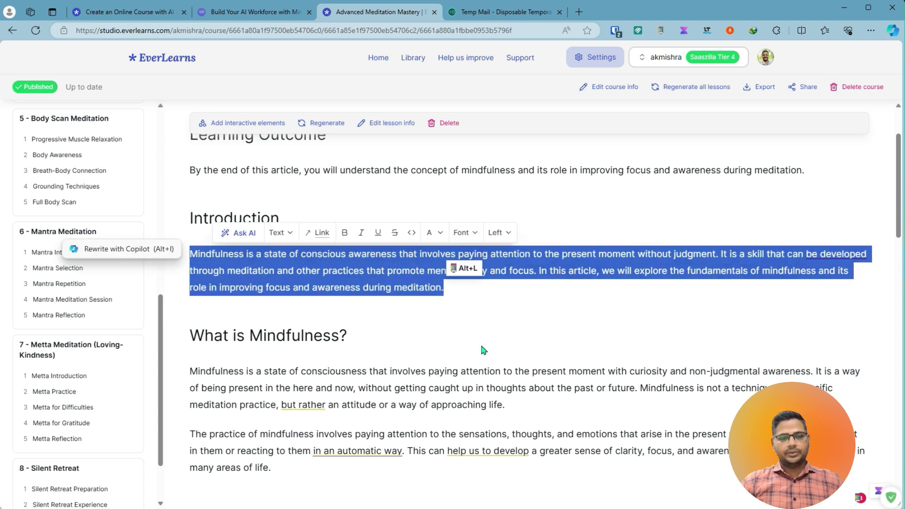
pyautogui.scroll(2, 482, 350)
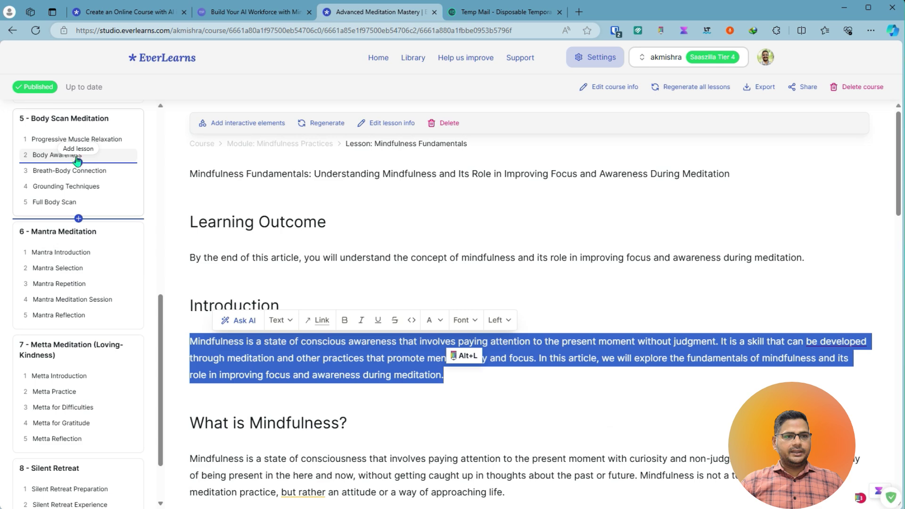
# Examine the Body Awareness lesson in the Body Scan Meditation module from title to conclusion, along with the remaining course outline
pyautogui.click(33, 156)
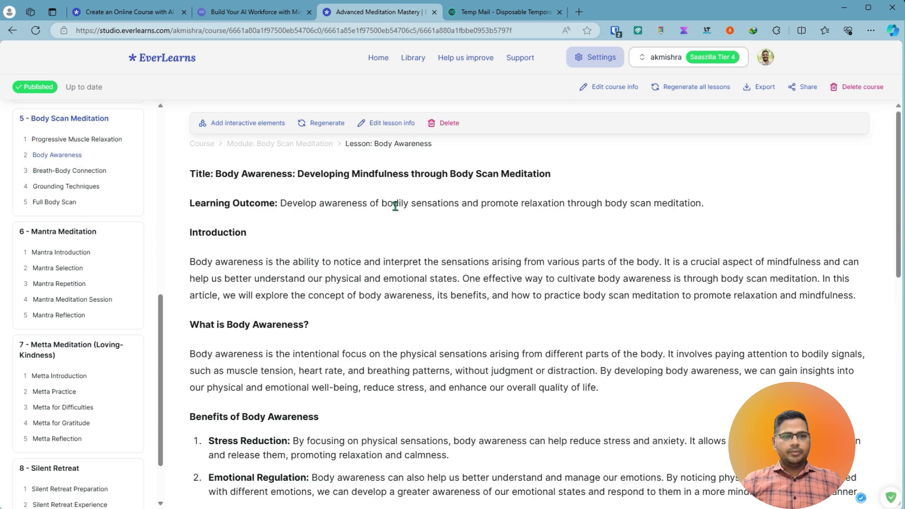
pyautogui.scroll(-10, 395, 206)
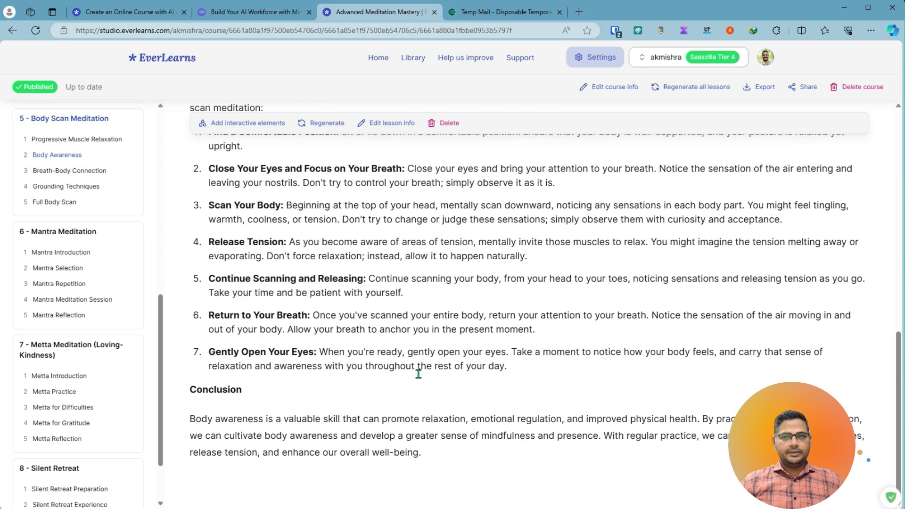
pyautogui.scroll(10, 411, 379)
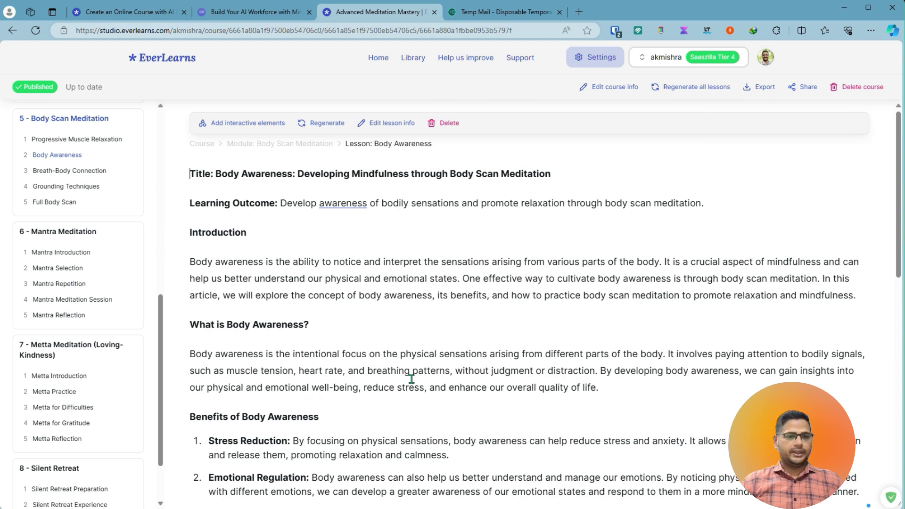
pyautogui.scroll(-4, 411, 379)
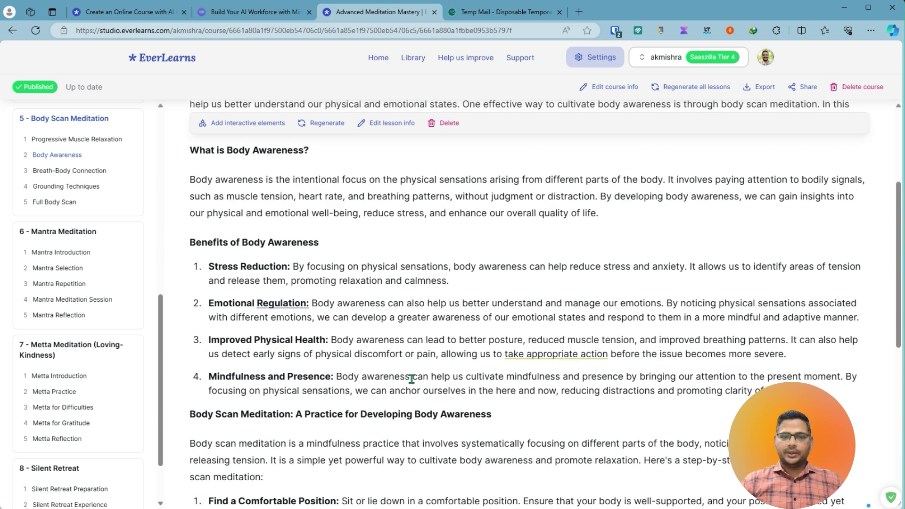
pyautogui.scroll(-4, 412, 380)
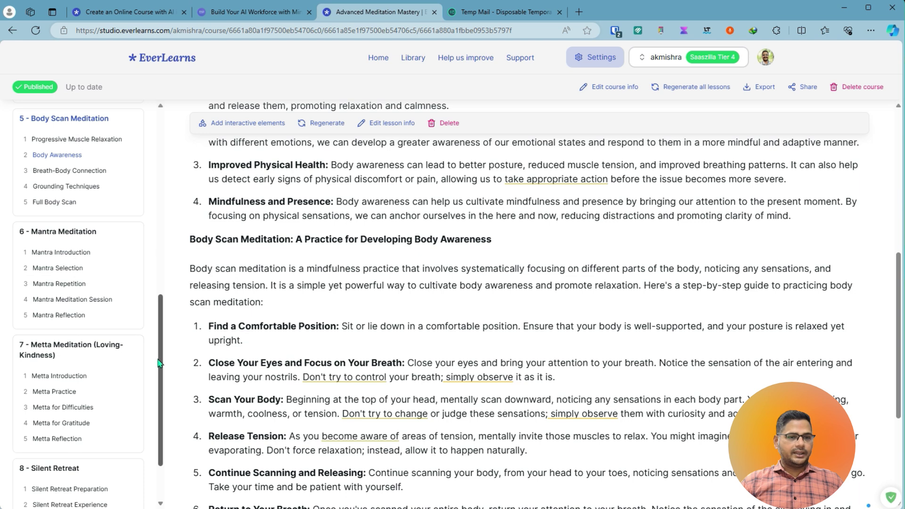
pyautogui.moveTo(159, 363); pyautogui.dragTo(158, 394)
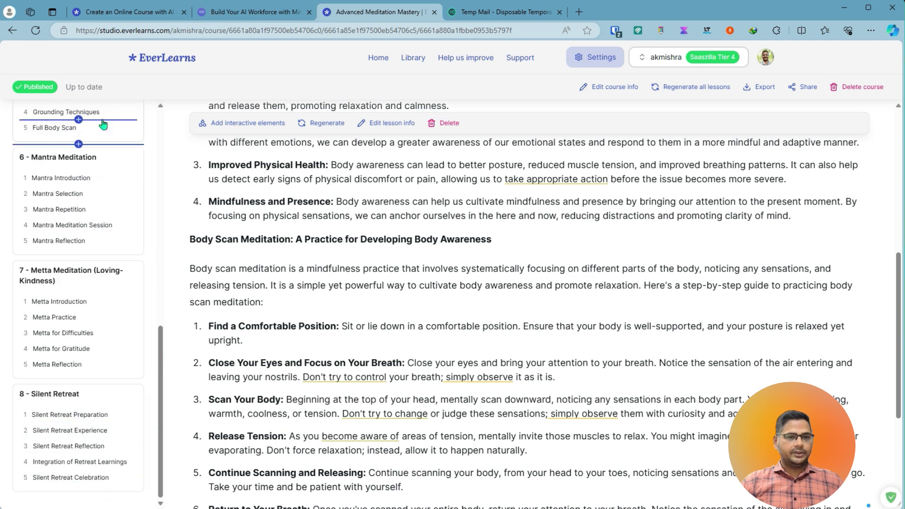
pyautogui.scroll(10, 118, 282)
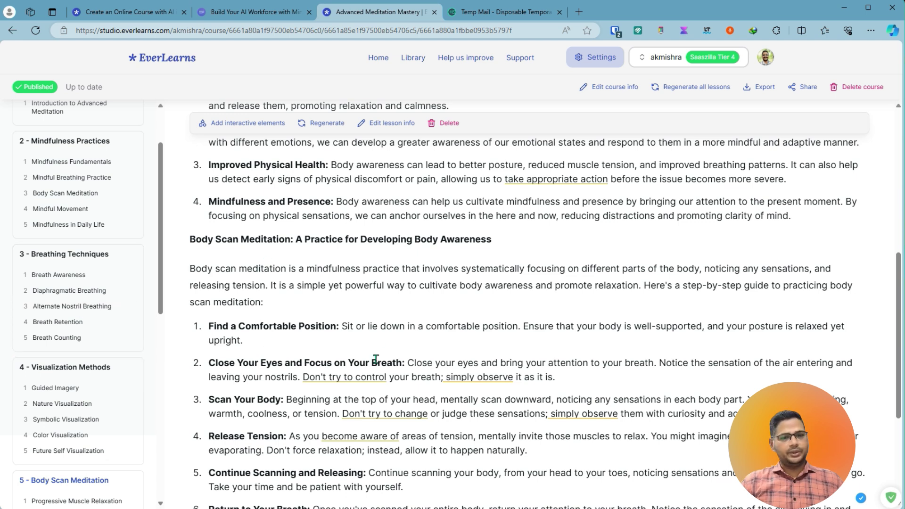
pyautogui.scroll(5, 375, 359)
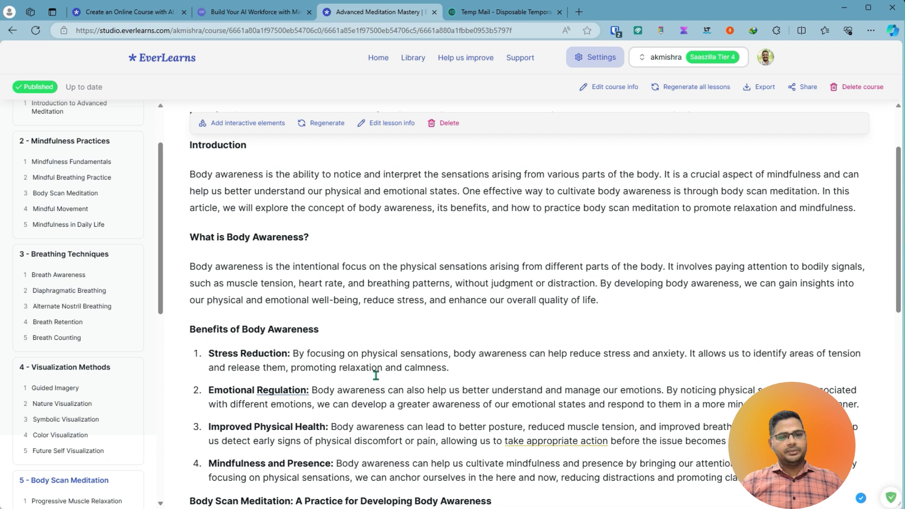
pyautogui.scroll(2, 375, 375)
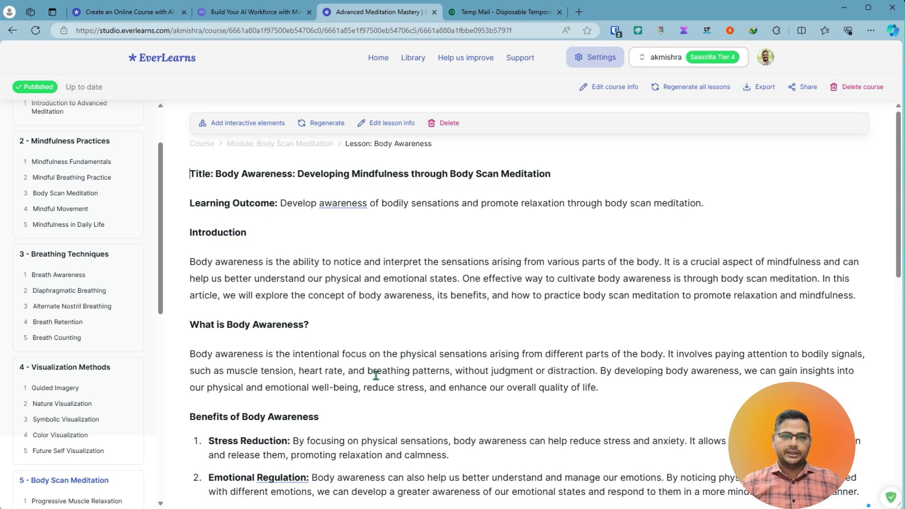
# Try generating text with Ask AI from the Introduction paragraph of the Body Awareness lesson, and dismiss the suggestion without inserting it
pyautogui.moveTo(190, 262); pyautogui.dragTo(488, 321)
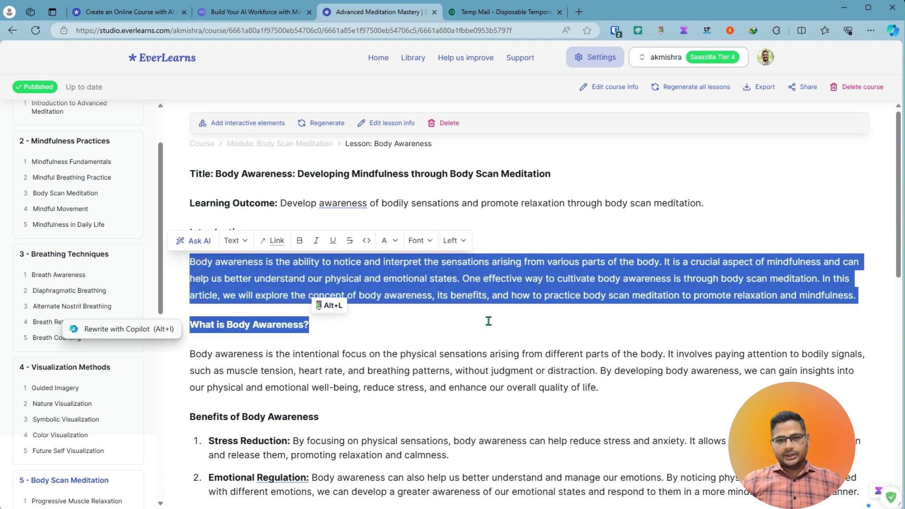
pyautogui.click(489, 321)
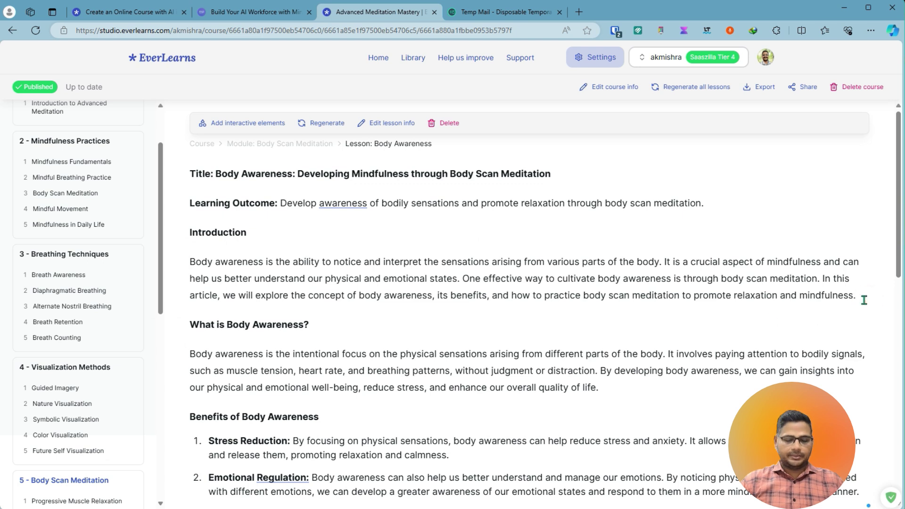
pyautogui.moveTo(866, 297); pyautogui.dragTo(189, 261)
pyautogui.click(446, 242)
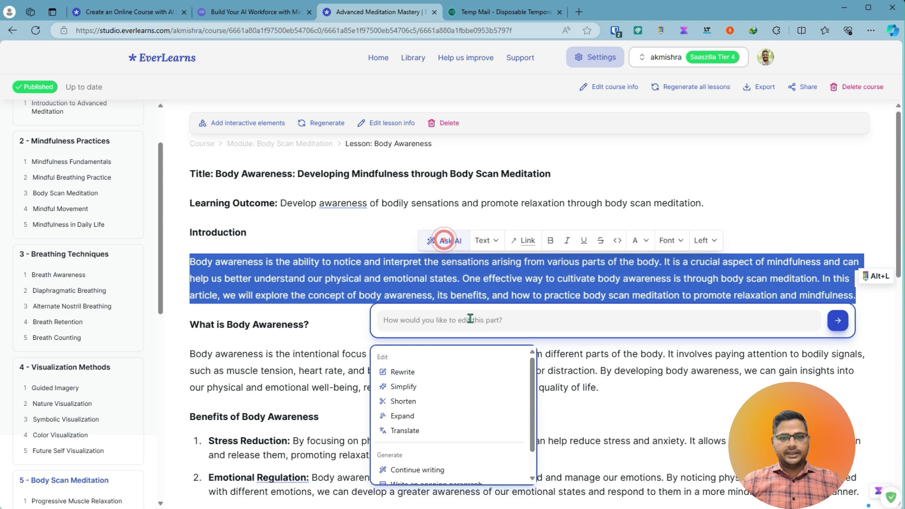
pyautogui.scroll(-2, 433, 471)
pyautogui.click(432, 439)
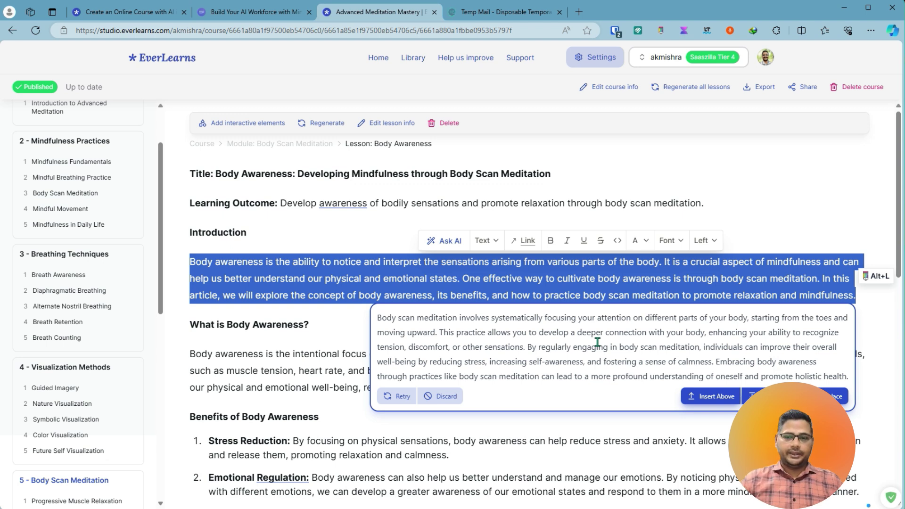
pyautogui.click(344, 343)
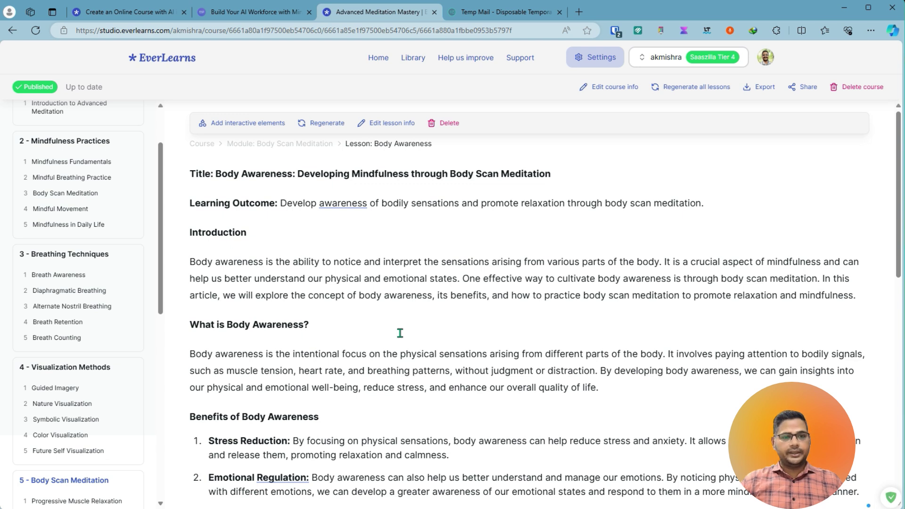
pyautogui.scroll(-3, 400, 333)
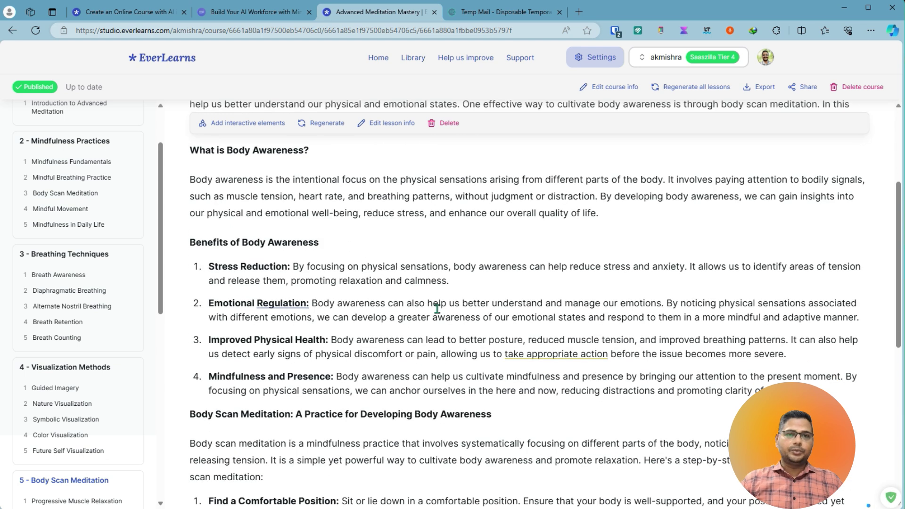
# Read the rest of the Body Awareness lesson, from its benefits and body scan instructions to the conclusion
pyautogui.scroll(-2, 437, 309)
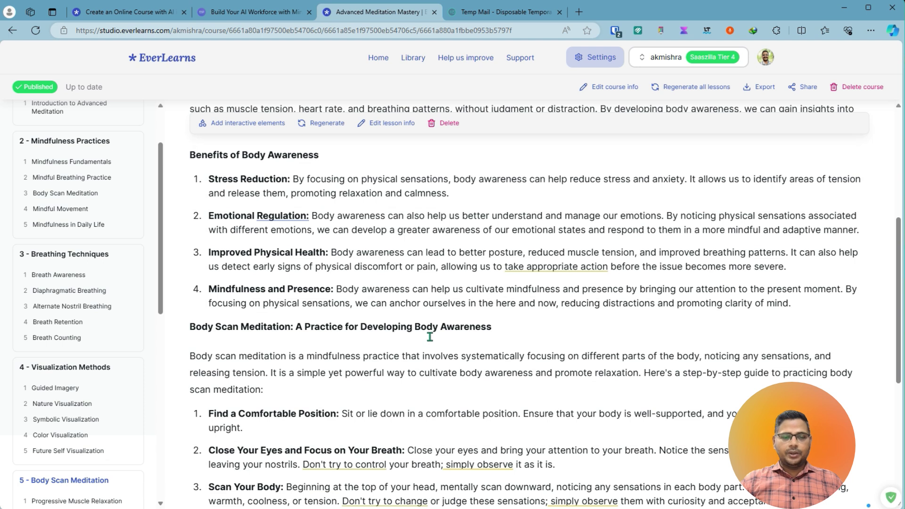
pyautogui.scroll(-3, 429, 339)
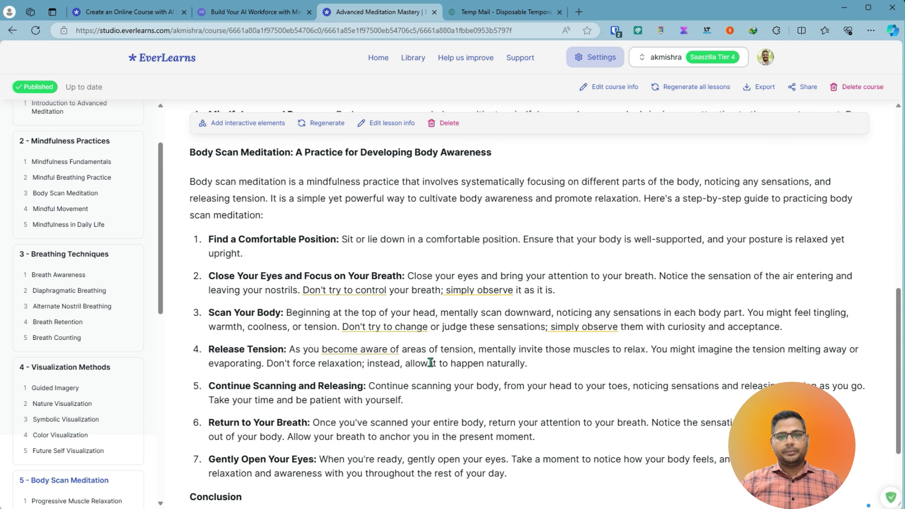
pyautogui.scroll(-2, 430, 362)
pyautogui.scroll(-1, 455, 383)
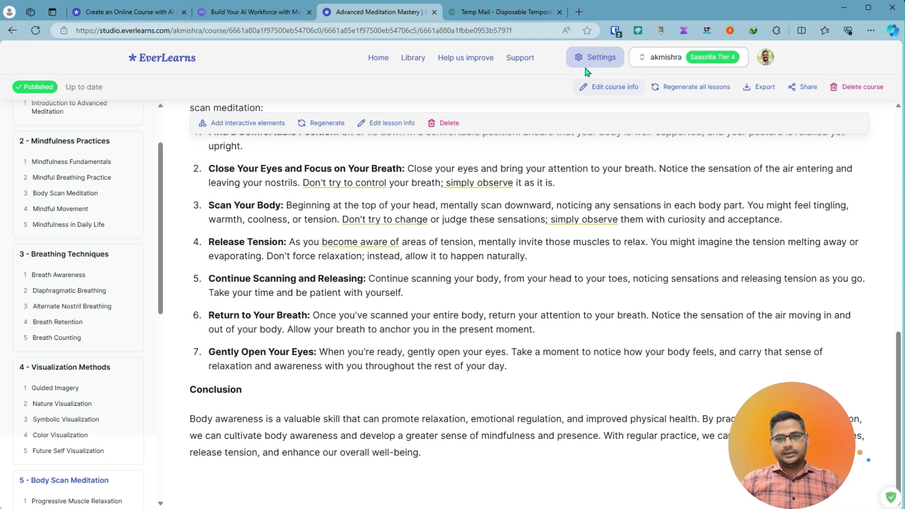
# Open the workspace settings and check the usage of AI credits this month
pyautogui.click(595, 57)
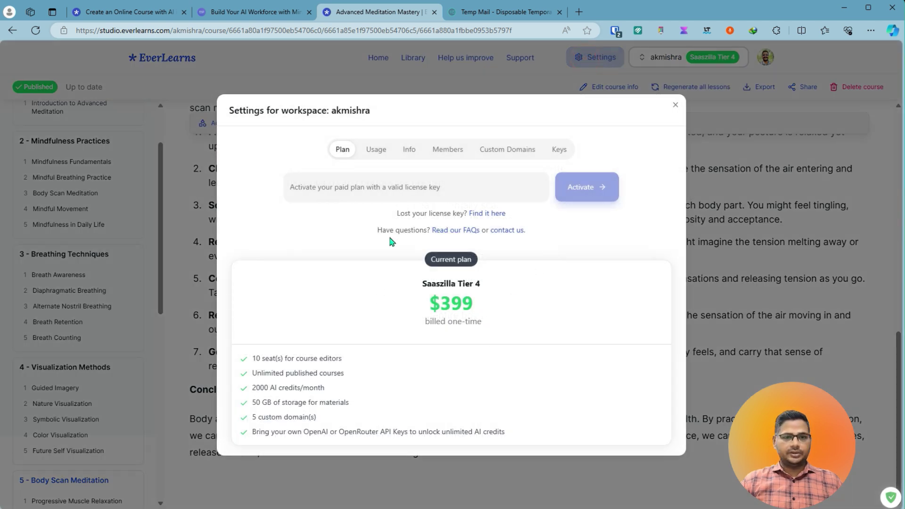
pyautogui.click(380, 150)
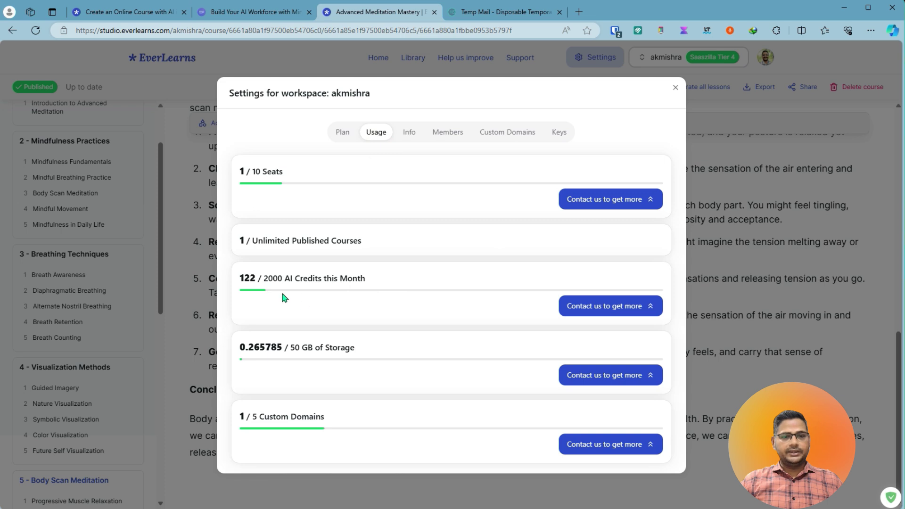
pyautogui.doubleClick(247, 278)
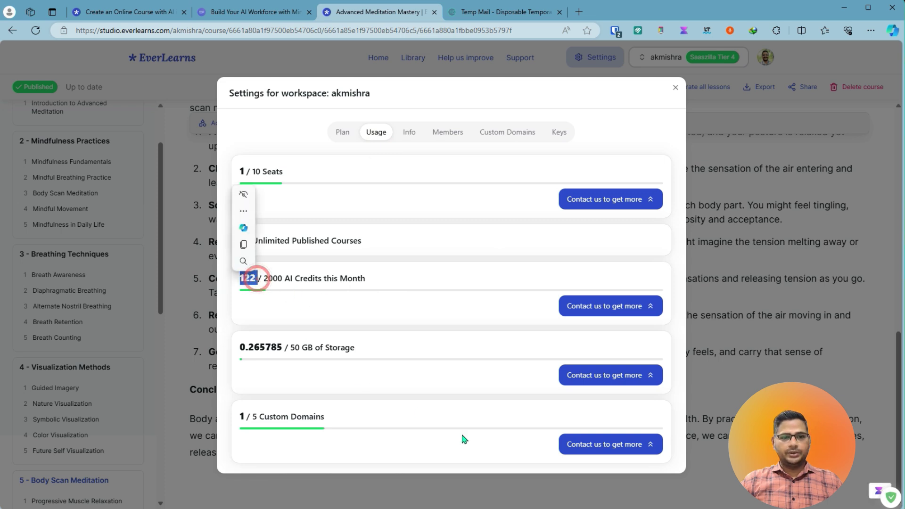
# Divide the 122 used AI credits by 3 in Calculator, and close Calculator once the result is read
pyautogui.click(394, 508)
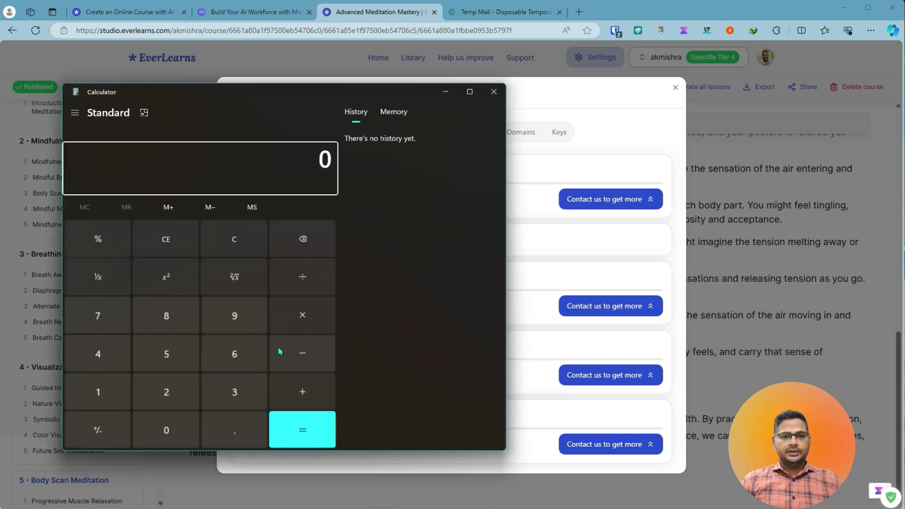
pyautogui.click(96, 391)
pyautogui.doubleClick(178, 389)
pyautogui.click(305, 276)
pyautogui.click(236, 390)
pyautogui.click(301, 428)
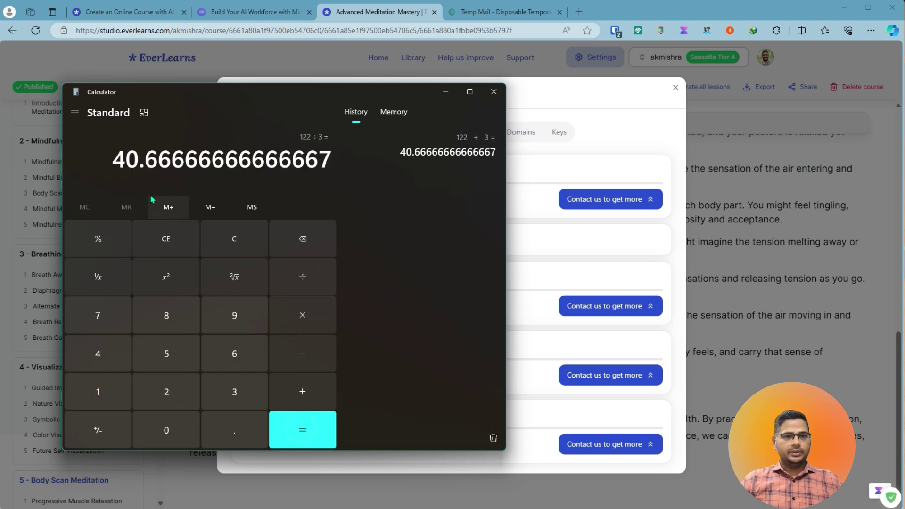
pyautogui.moveTo(118, 164); pyautogui.dragTo(158, 165)
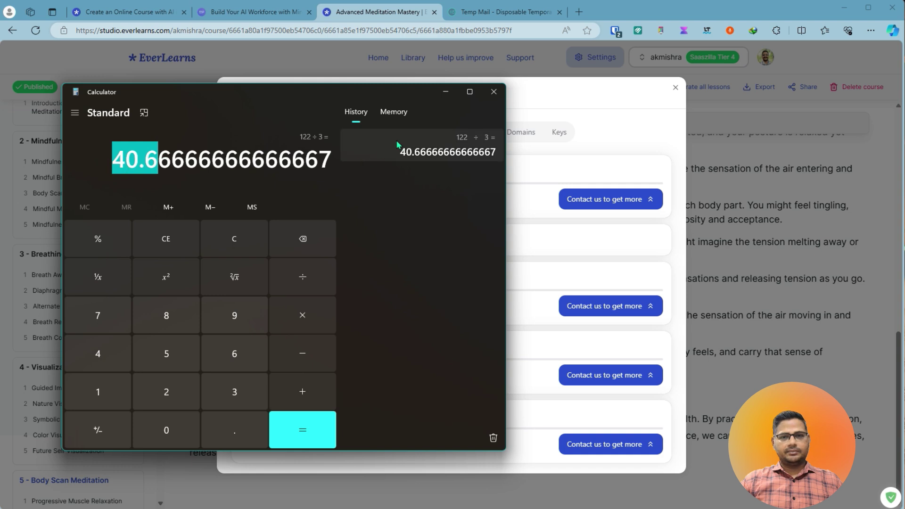
pyautogui.click(492, 93)
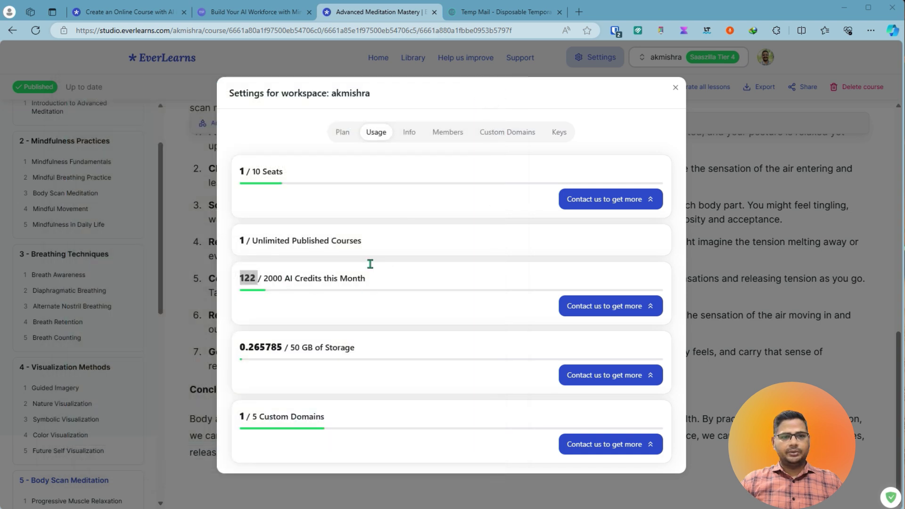
# Switch to the EverLearns deal on SaasZilla, view its plans and compare the course limits of License Tiers 1, 2 and 3
pyautogui.click(583, 16)
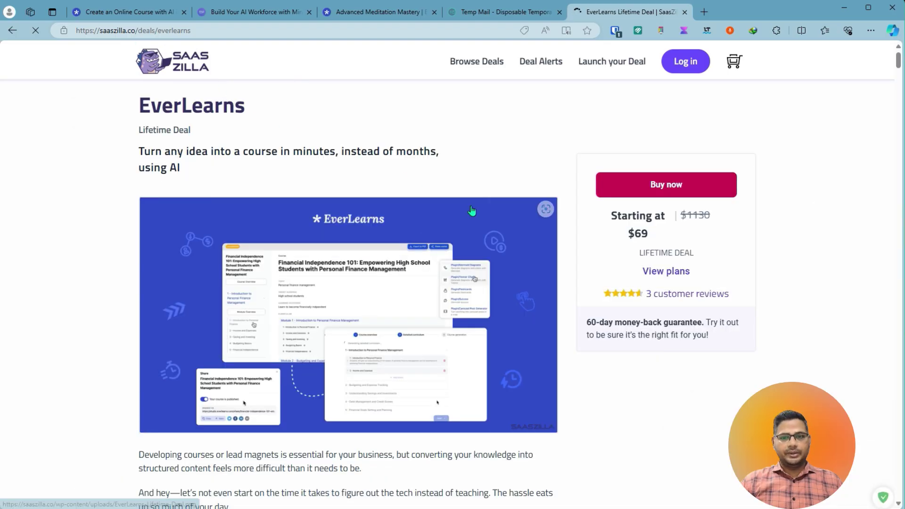
pyautogui.click(666, 271)
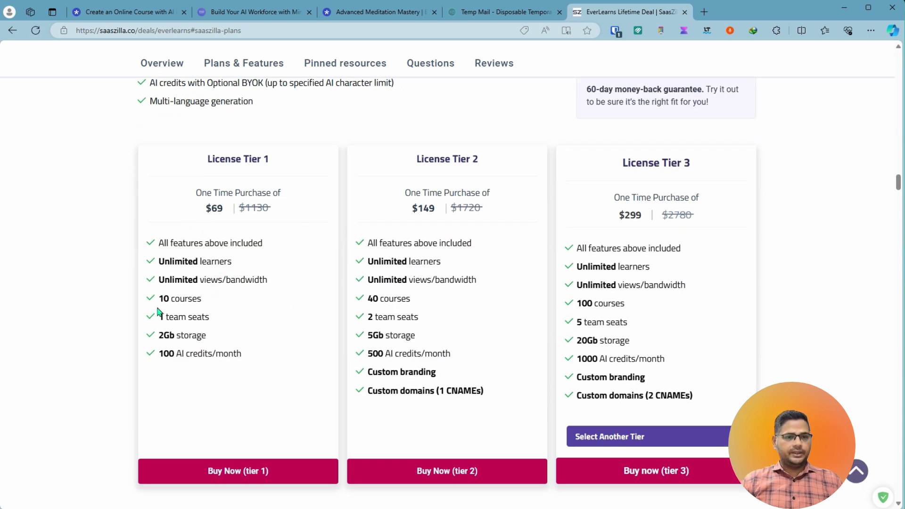
pyautogui.tripleClick(158, 299)
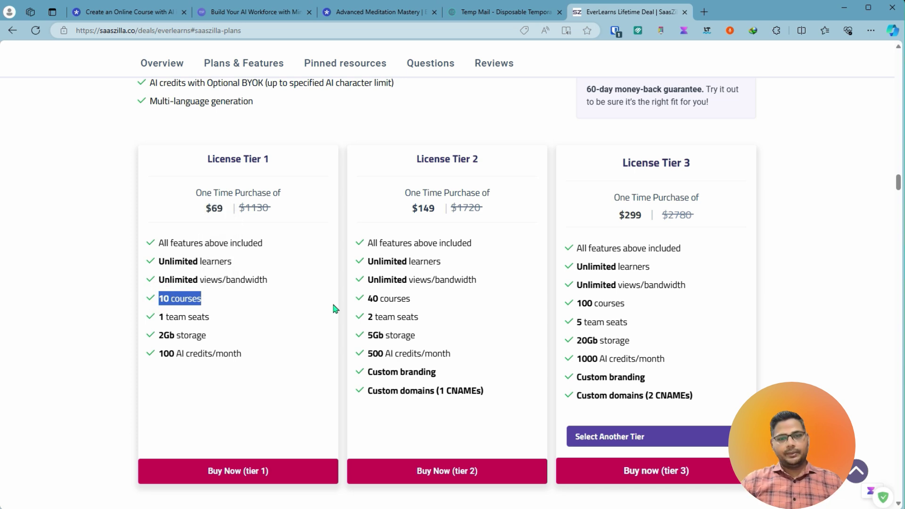
pyautogui.moveTo(373, 299); pyautogui.dragTo(393, 298)
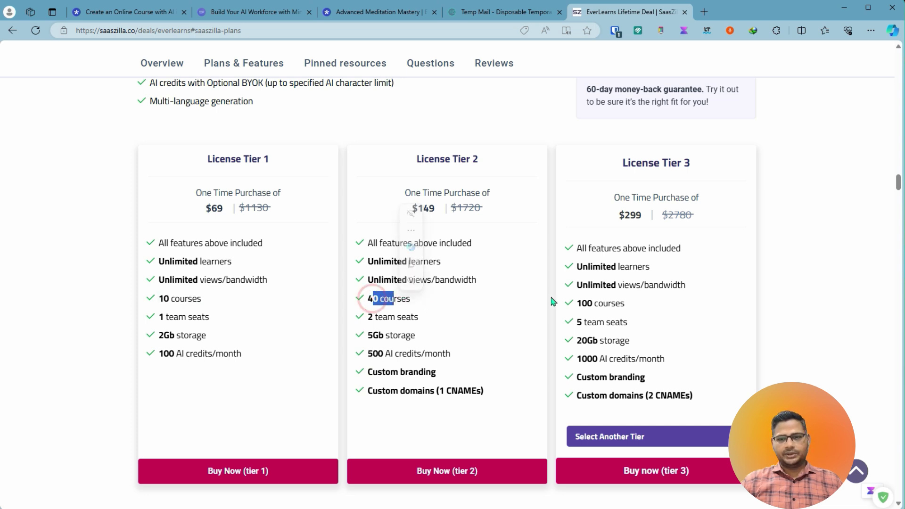
pyautogui.moveTo(581, 303); pyautogui.dragTo(611, 304)
# Show License Tier 4 in the third plan card and check its course and custom domain allowances
pyautogui.click(654, 439)
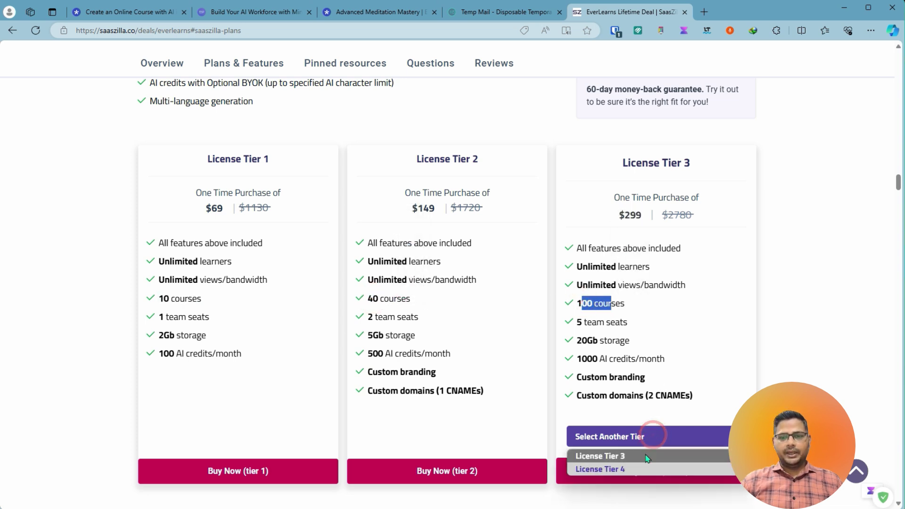
pyautogui.click(646, 469)
pyautogui.moveTo(578, 305); pyautogui.dragTo(631, 304)
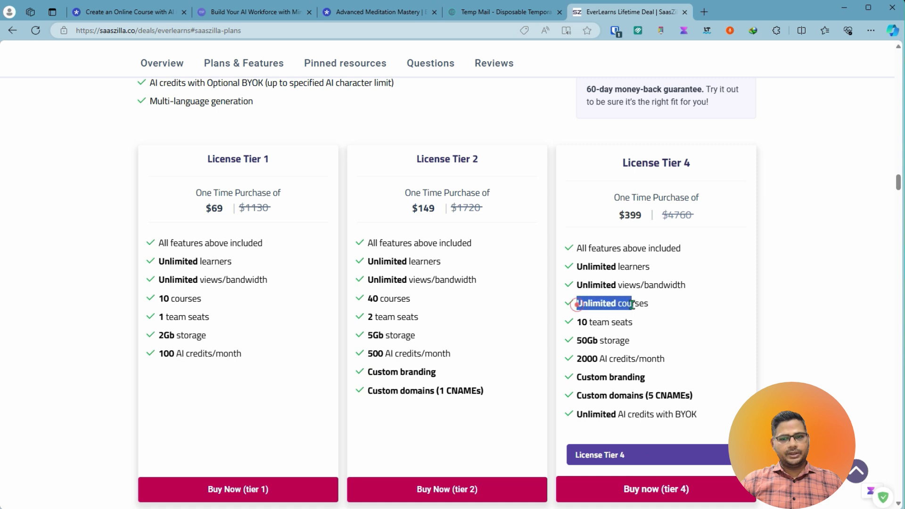
pyautogui.moveTo(648, 396); pyautogui.dragTo(690, 396)
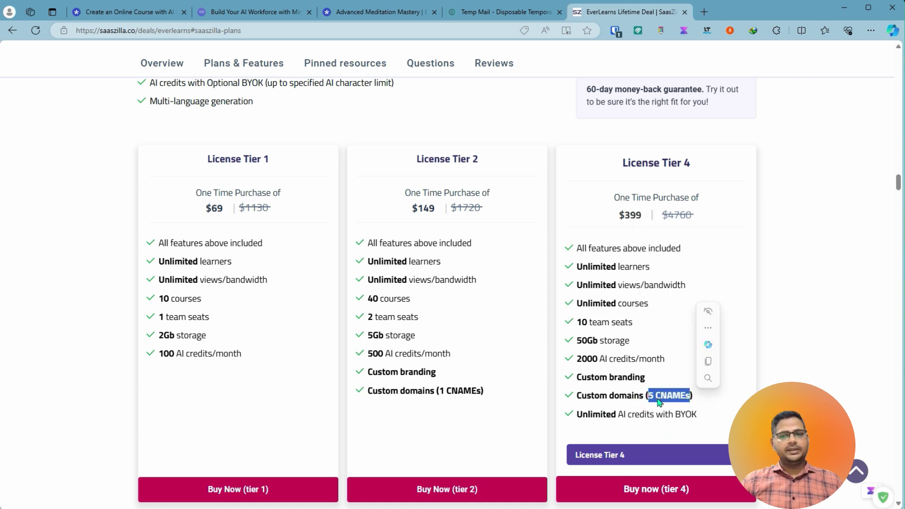
pyautogui.click(639, 454)
# Check License Tier 2's custom domain allowance and search the web for its $149 price to see the amount in Indian rupees
pyautogui.moveTo(435, 159); pyautogui.dragTo(499, 164)
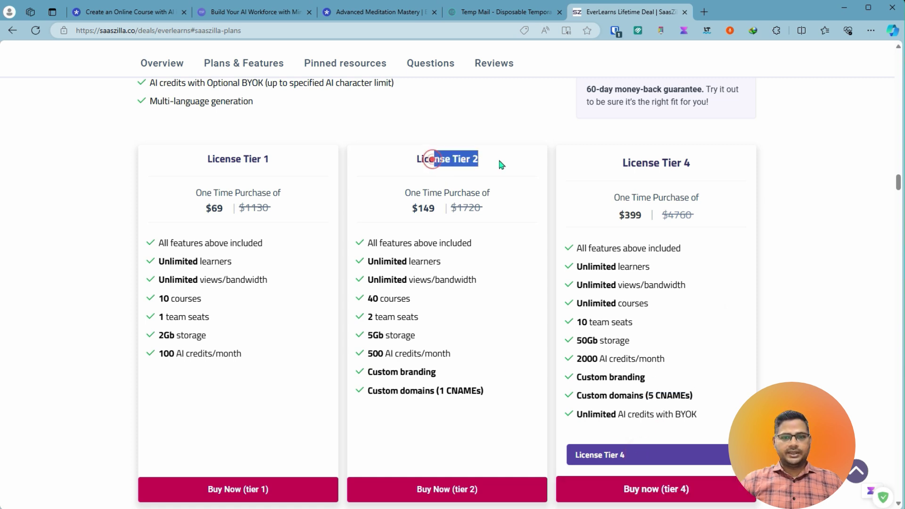
pyautogui.moveTo(439, 390); pyautogui.dragTo(476, 391)
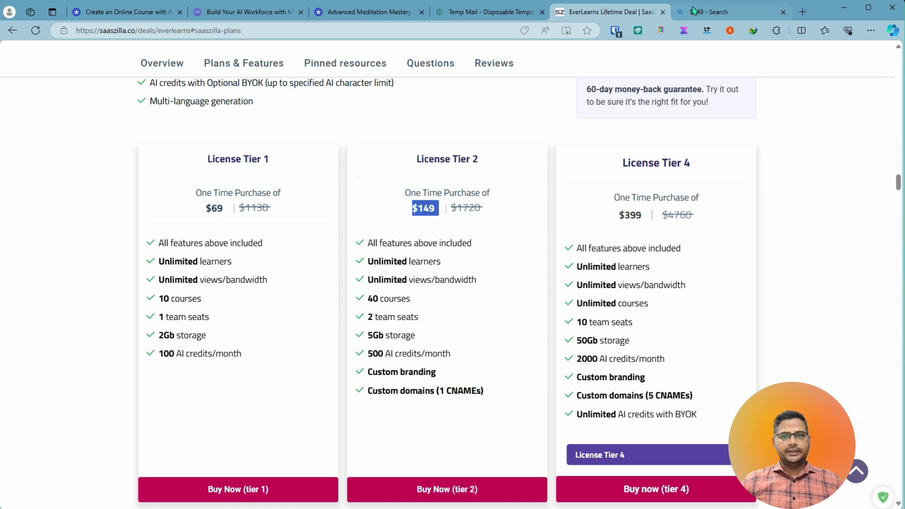
pyautogui.click(694, 12)
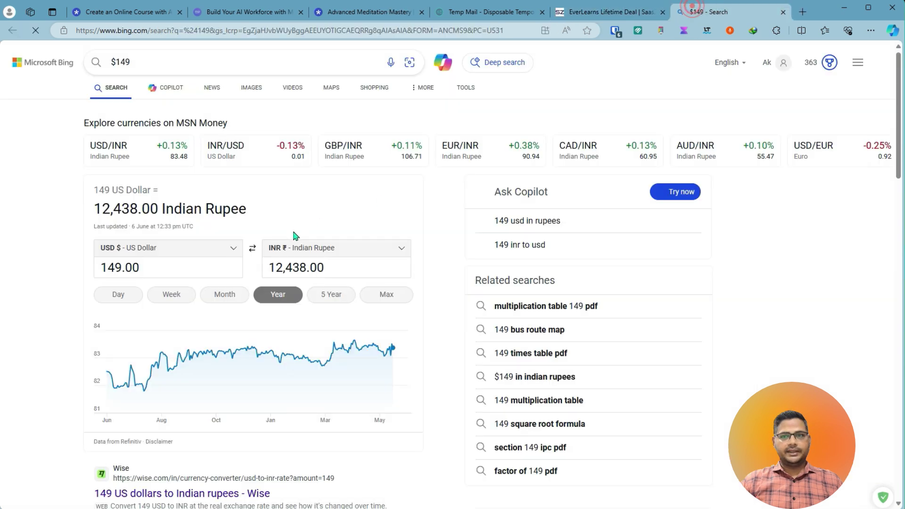
pyautogui.moveTo(94, 208); pyautogui.dragTo(141, 210)
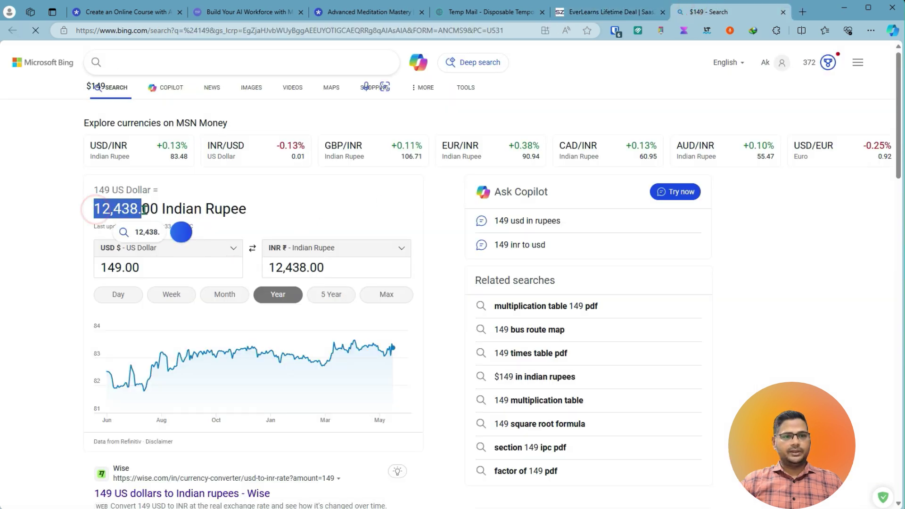
# Return to the SaasZilla plans and check License Tier 2's monthly AI credits
pyautogui.click(572, 14)
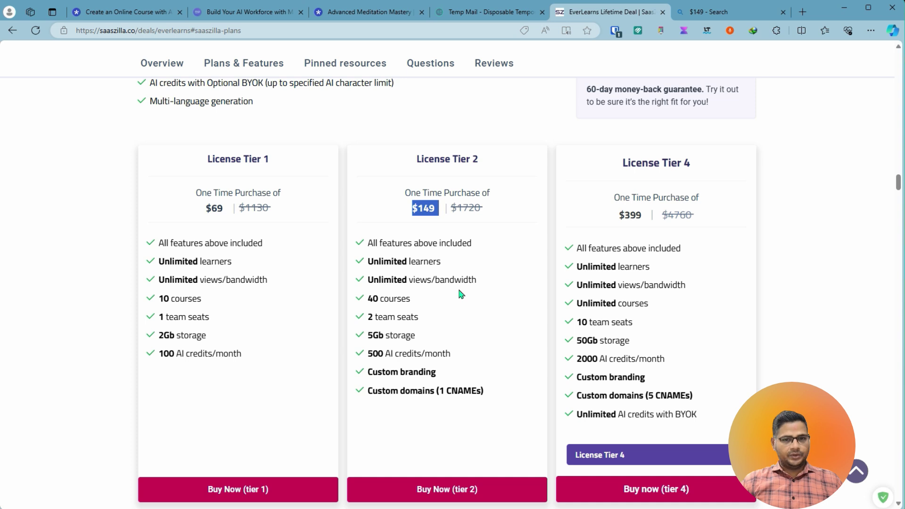
pyautogui.scroll(-2, 466, 292)
pyautogui.moveTo(372, 264); pyautogui.dragTo(393, 266)
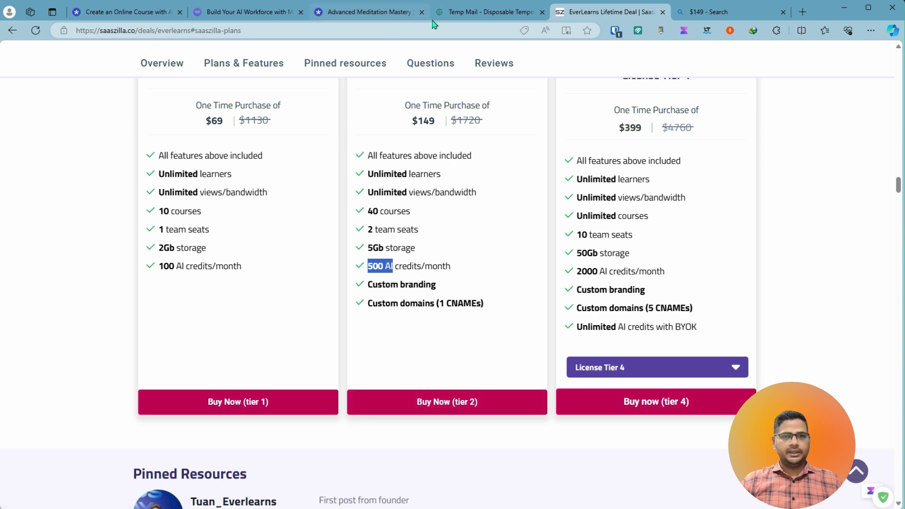
# Return to Advanced Meditation Mastery, close the workspace settings and examine the course outline down to the Silent Retreat module
pyautogui.click(377, 14)
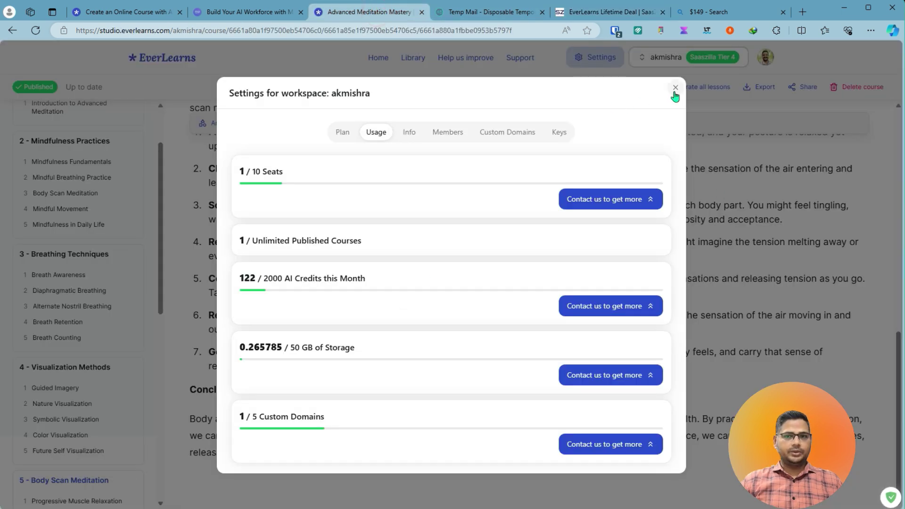
pyautogui.click(674, 89)
pyautogui.scroll(-6, 75, 415)
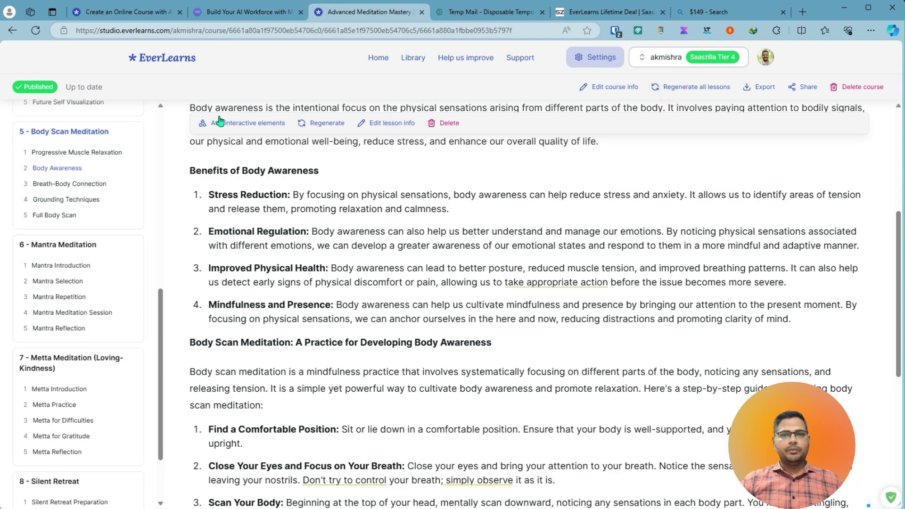
pyautogui.scroll(-3, 105, 313)
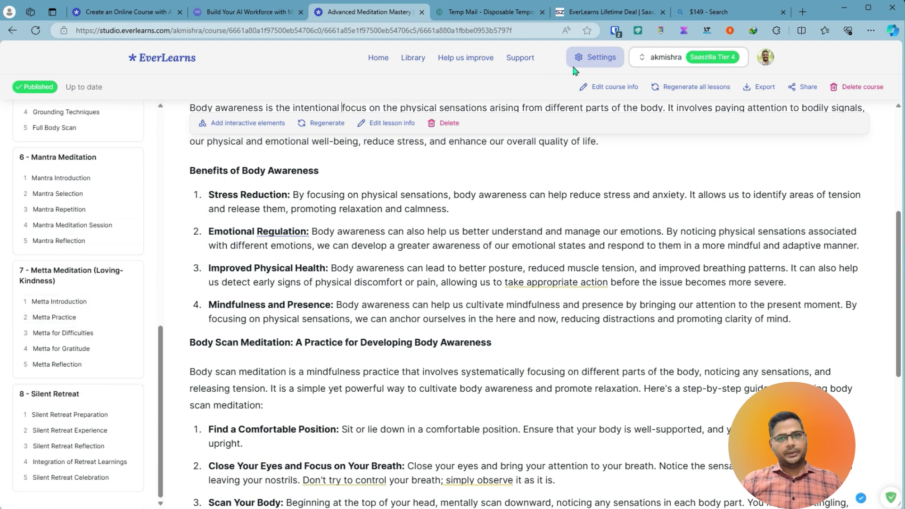
# Return to the SaasZilla deal and read the creator's answer about how many AI credits generating one course takes
pyautogui.click(570, 18)
pyautogui.scroll(-5, 400, 353)
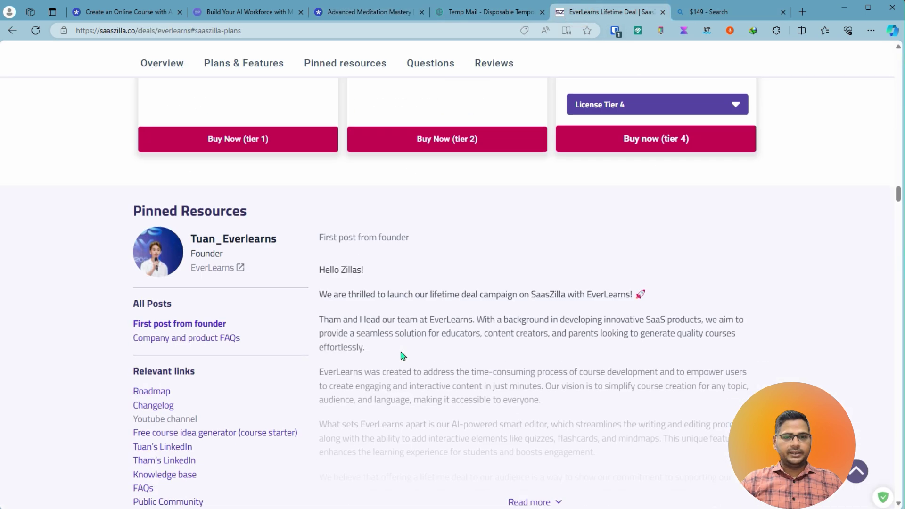
pyautogui.scroll(-15, 402, 355)
pyautogui.moveTo(211, 276); pyautogui.dragTo(320, 286)
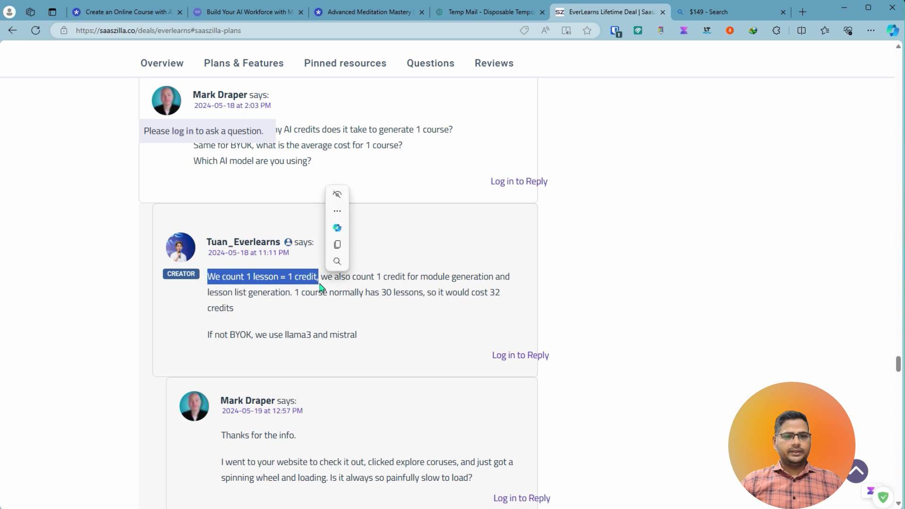
pyautogui.moveTo(385, 280); pyautogui.dragTo(485, 283)
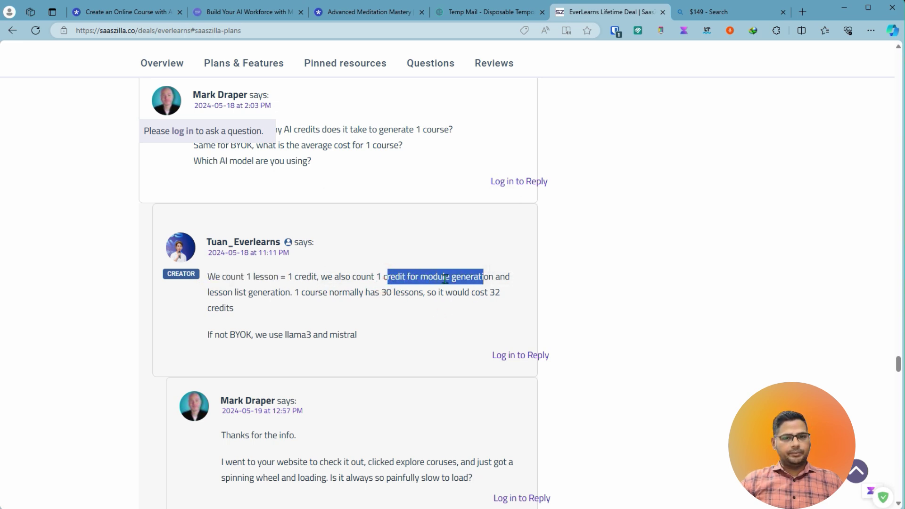
pyautogui.moveTo(329, 293); pyautogui.dragTo(423, 294)
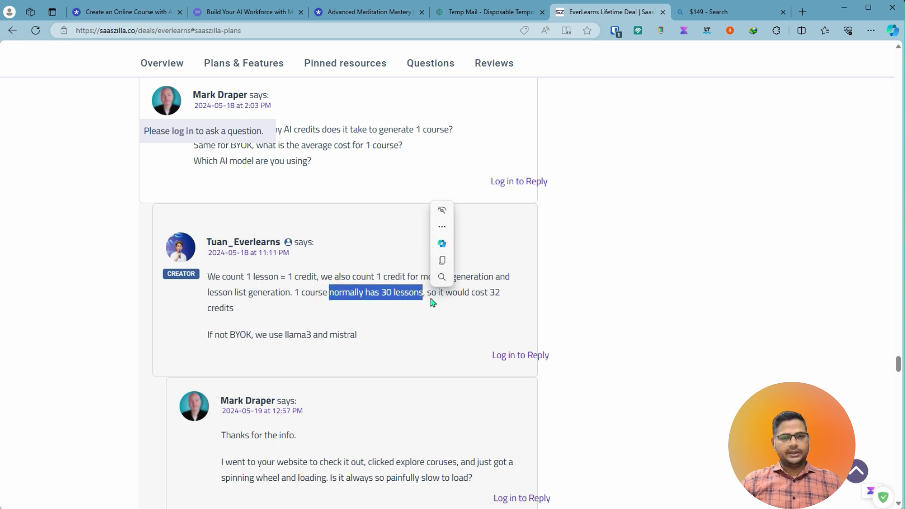
# Return to Advanced Meditation Mastery and open the Mantra Introduction lesson in the Mantra Meditation module
pyautogui.click(368, 12)
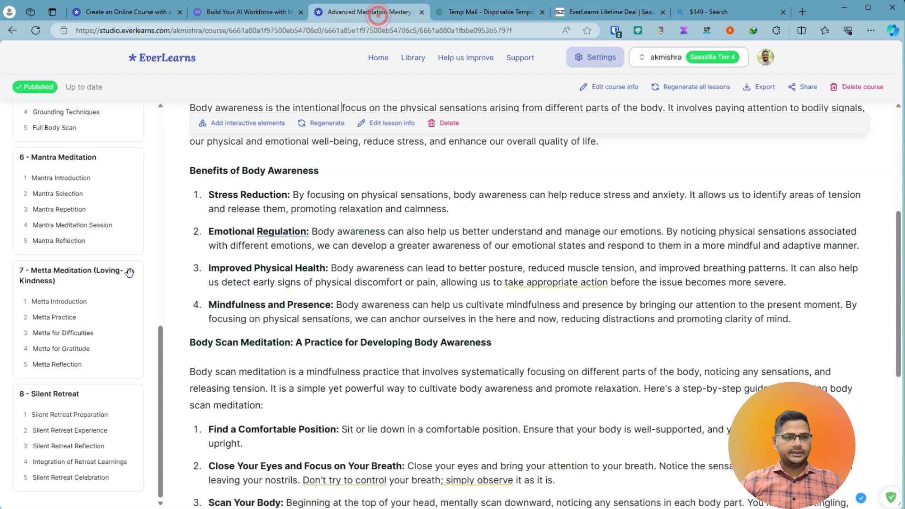
pyautogui.click(49, 208)
pyautogui.click(52, 194)
pyautogui.click(47, 178)
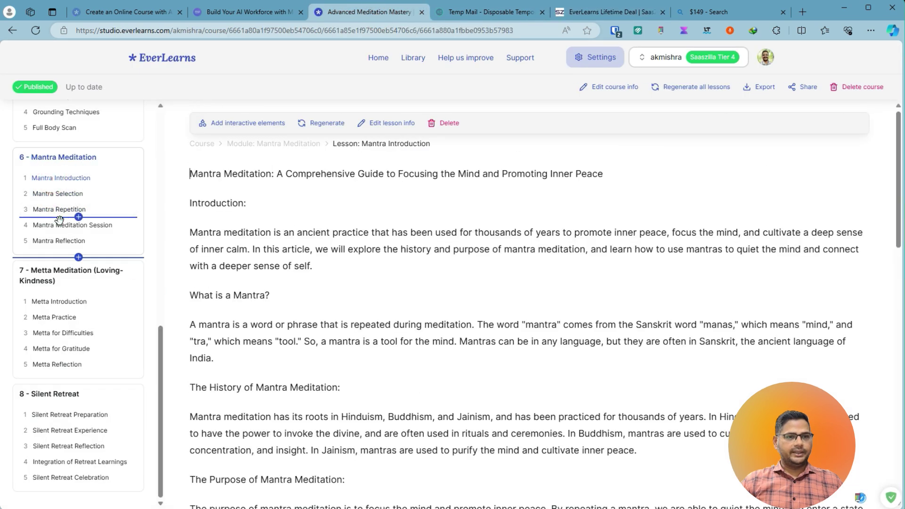
# Return to the creator's answer on the SaasZilla deal and review the BYOK and AI model details along with the original question
pyautogui.click(612, 13)
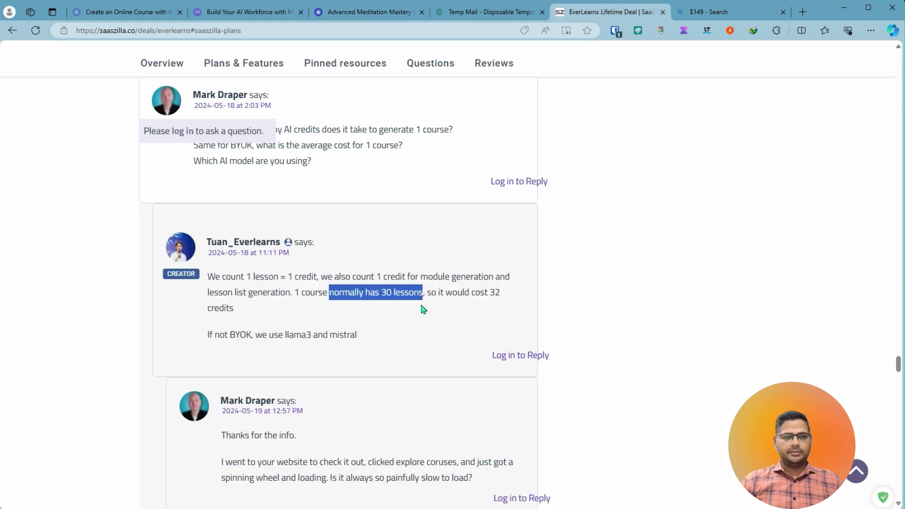
pyautogui.scroll(-2, 347, 349)
pyautogui.moveTo(230, 247); pyautogui.dragTo(253, 248)
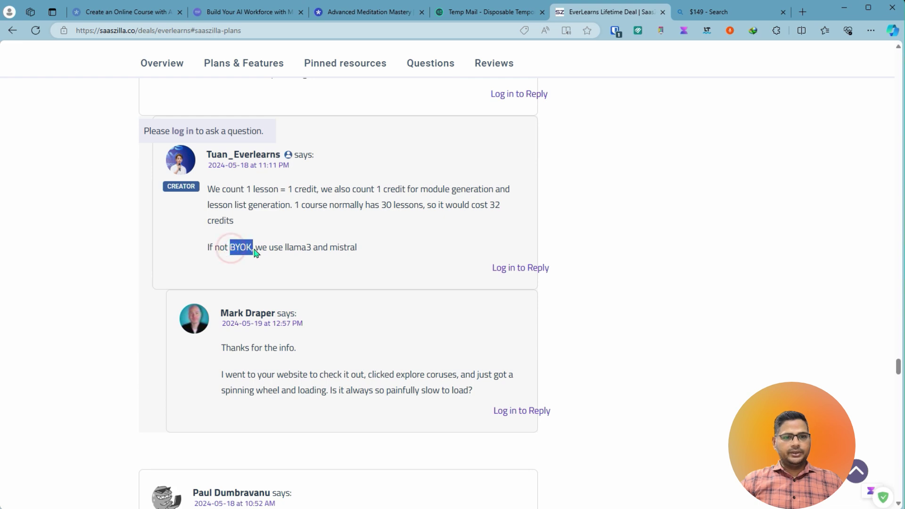
pyautogui.scroll(4, 378, 276)
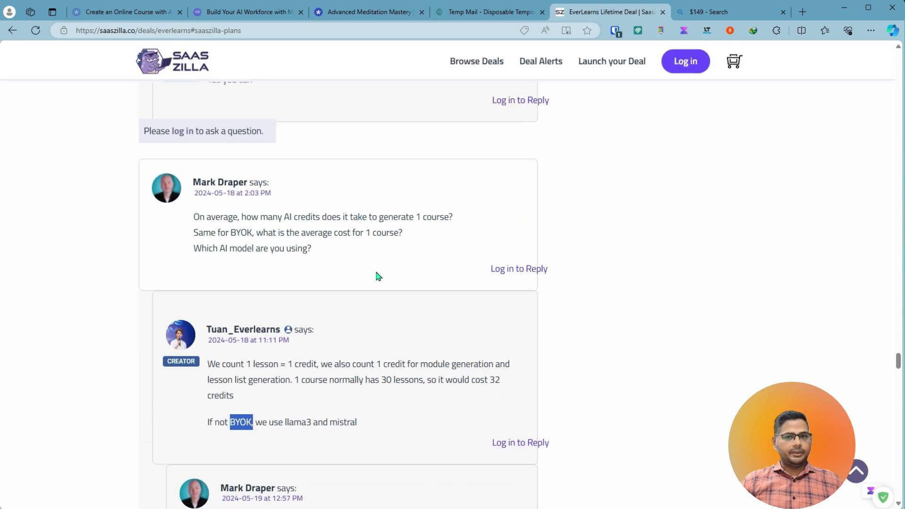
# Return to the license tier cards on the deal page and display License Tier 3 to compare its allowances with the other plans
pyautogui.scroll(15, 378, 276)
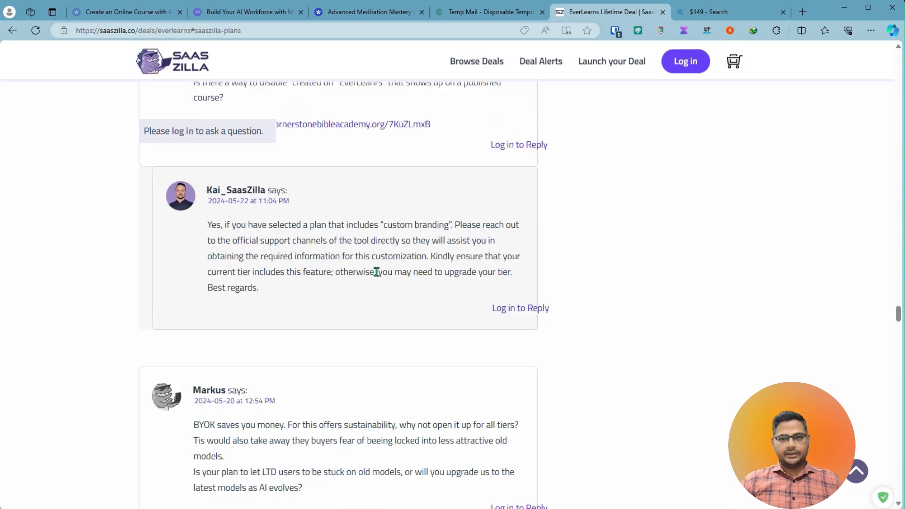
pyautogui.scroll(15, 377, 272)
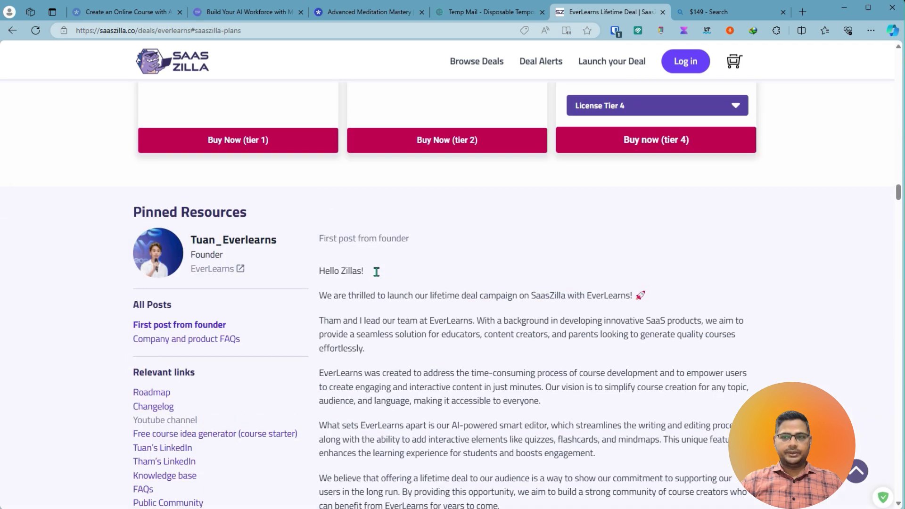
pyautogui.scroll(4, 377, 272)
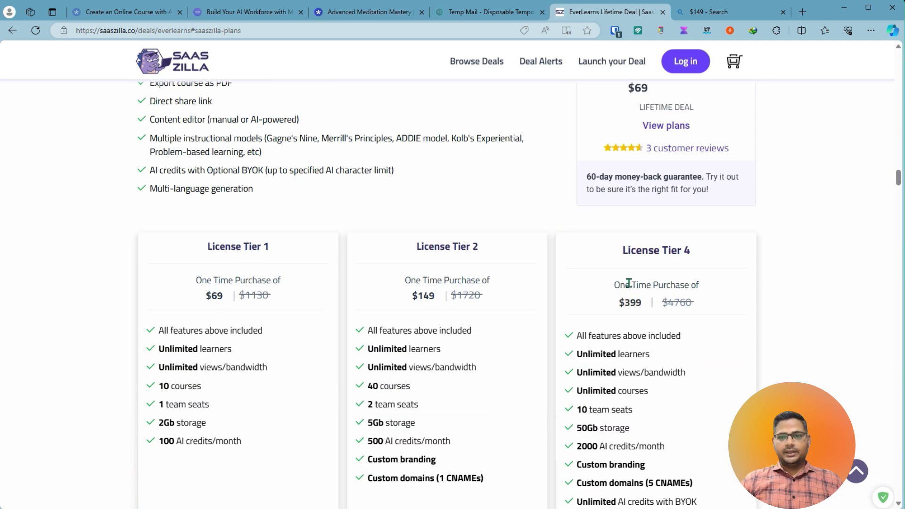
pyautogui.scroll(-2, 653, 420)
pyautogui.click(660, 454)
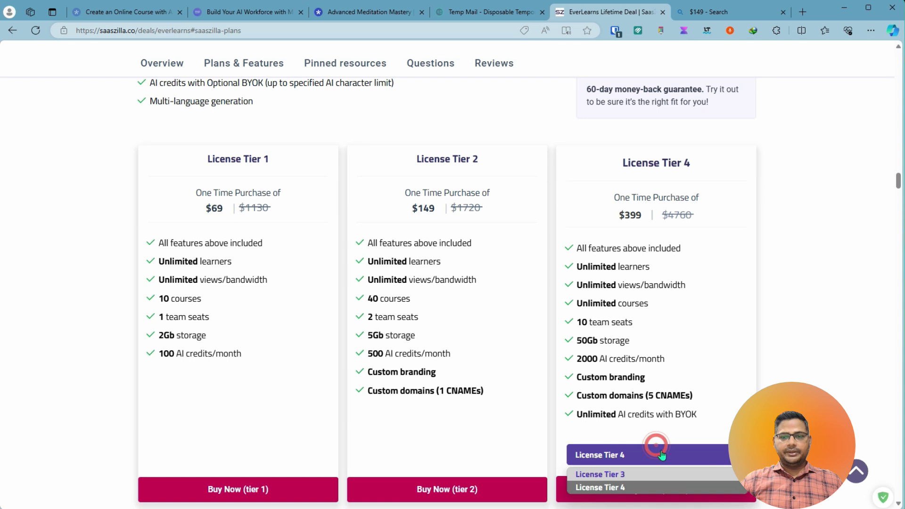
pyautogui.click(613, 474)
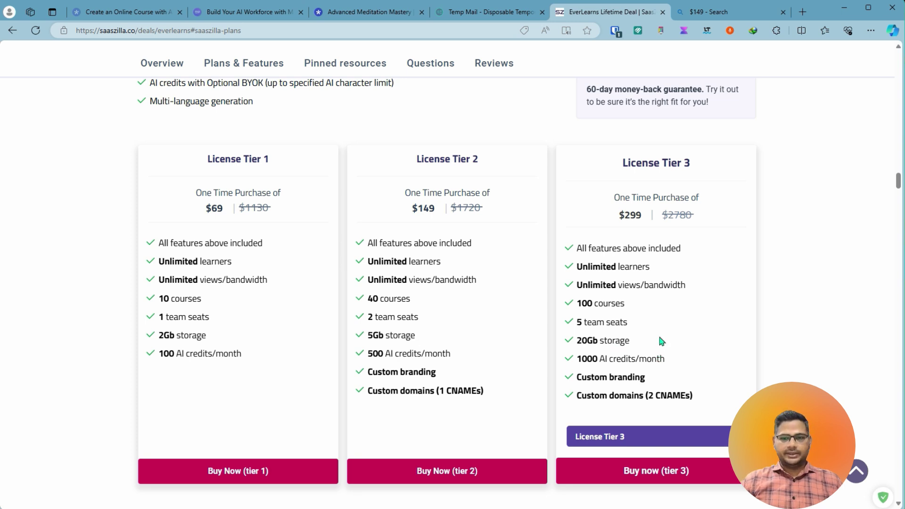
# Switch the third plan card back to License Tier 4 and highlight its AI credits allowance and BYOK entry
pyautogui.click(672, 438)
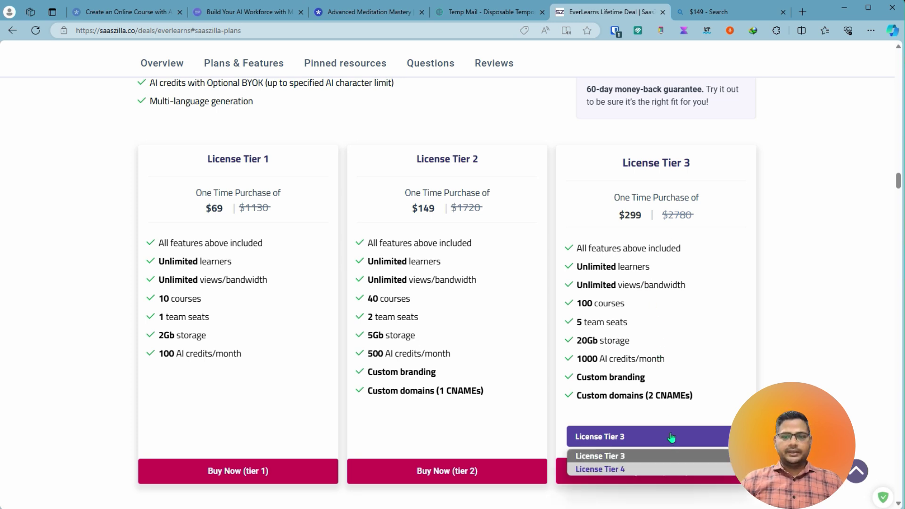
pyautogui.click(630, 469)
pyautogui.moveTo(578, 359); pyautogui.dragTo(631, 359)
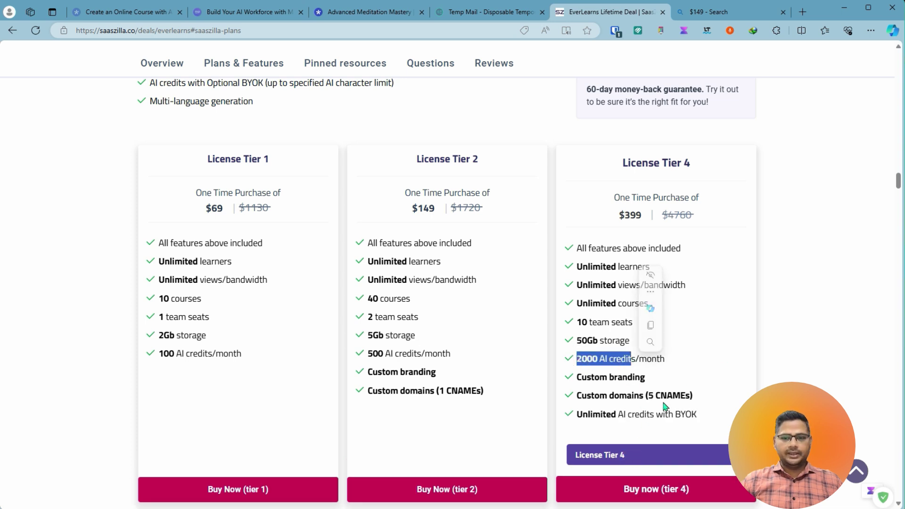
pyautogui.moveTo(580, 415); pyautogui.dragTo(698, 414)
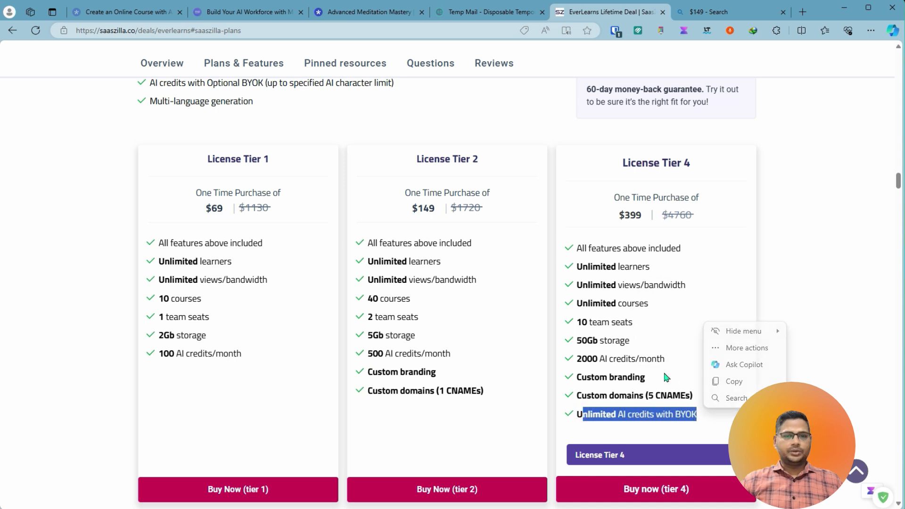
# Return to Advanced Meditation Mastery and read through the Mantra Introduction lesson from its introduction to the practice instructions
pyautogui.click(366, 14)
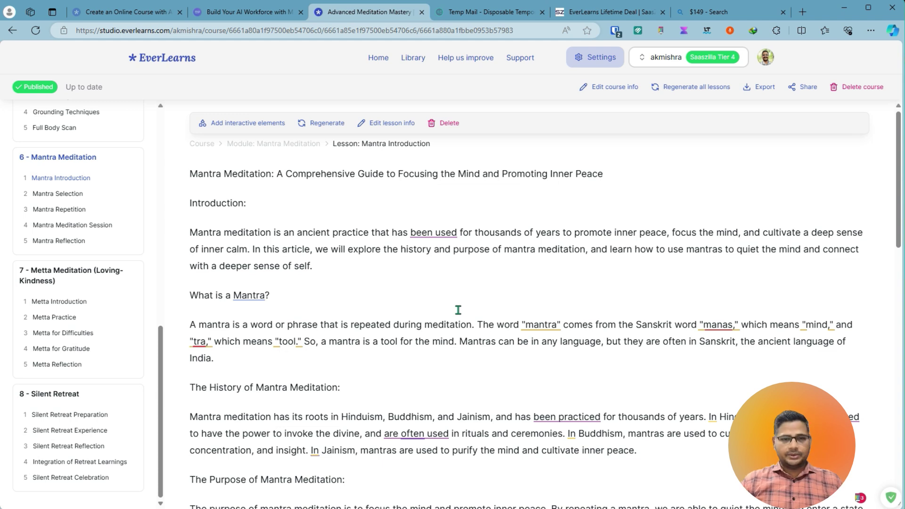
pyautogui.scroll(-2, 355, 273)
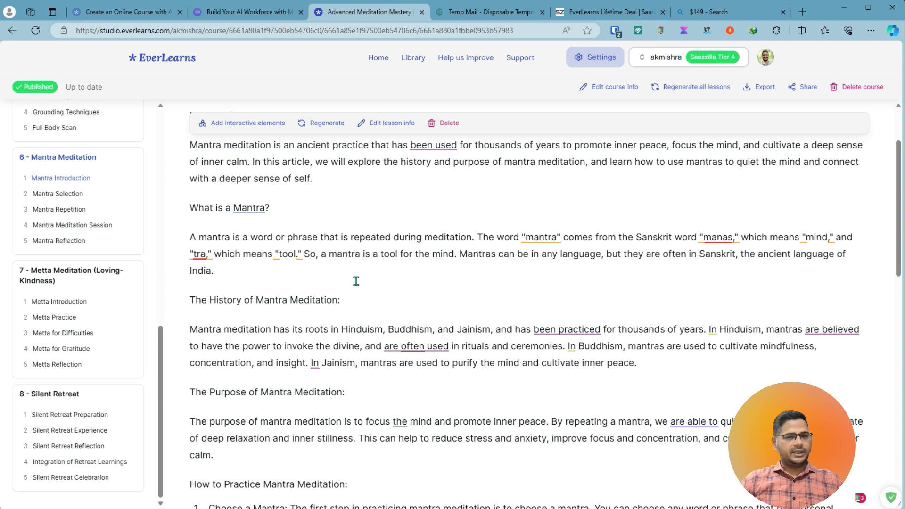
pyautogui.scroll(-2, 356, 281)
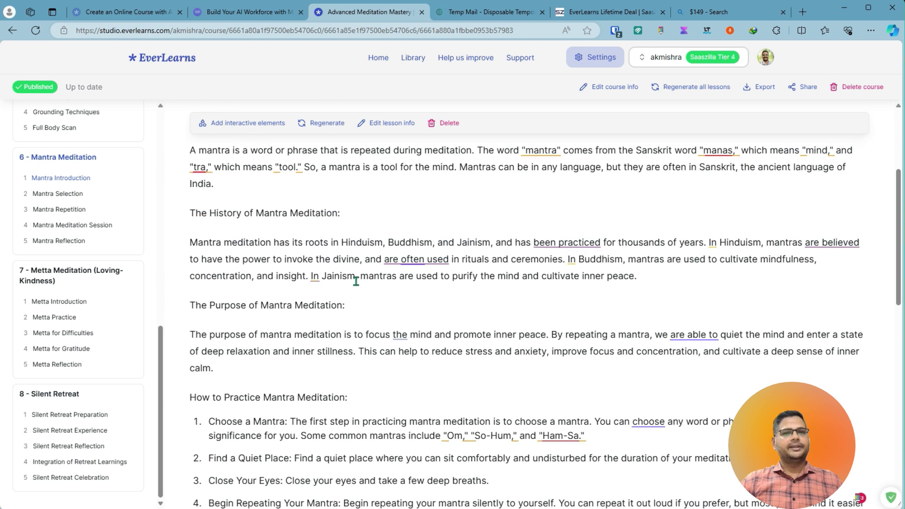
pyautogui.scroll(4, 356, 281)
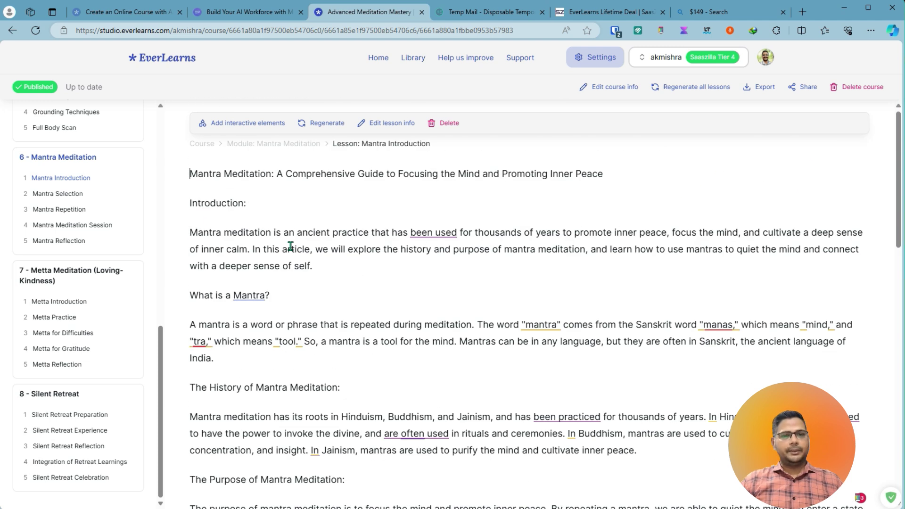